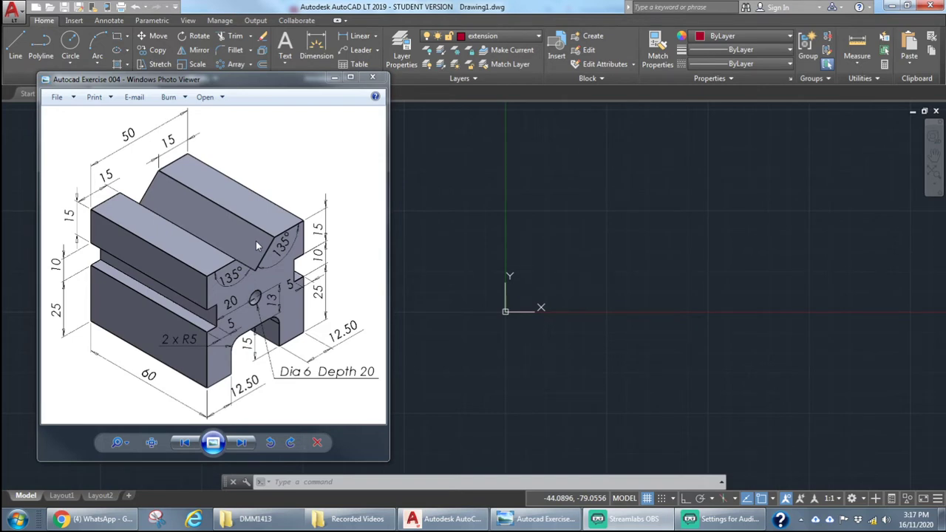
# Switch to AutoCAD and review the drawing's layers with their colours and linetypes.
pyautogui.click(462, 177)
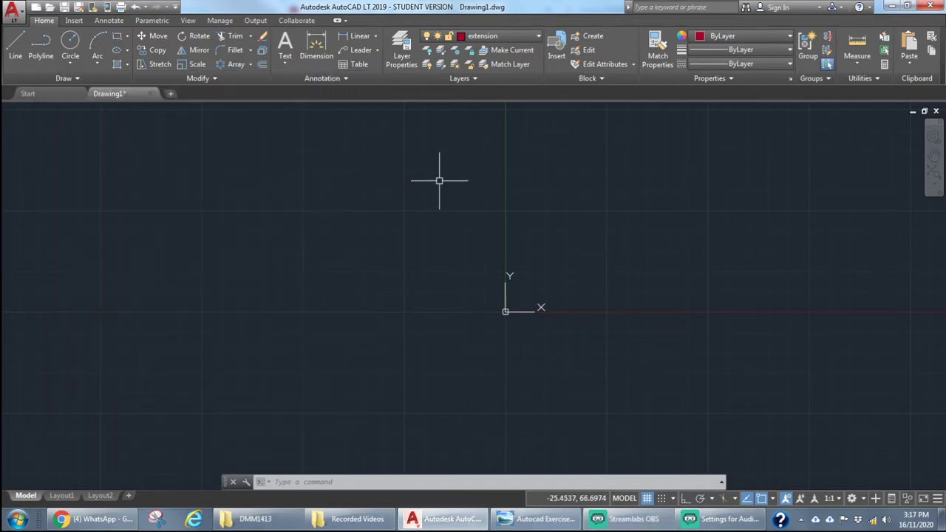
pyautogui.click(401, 59)
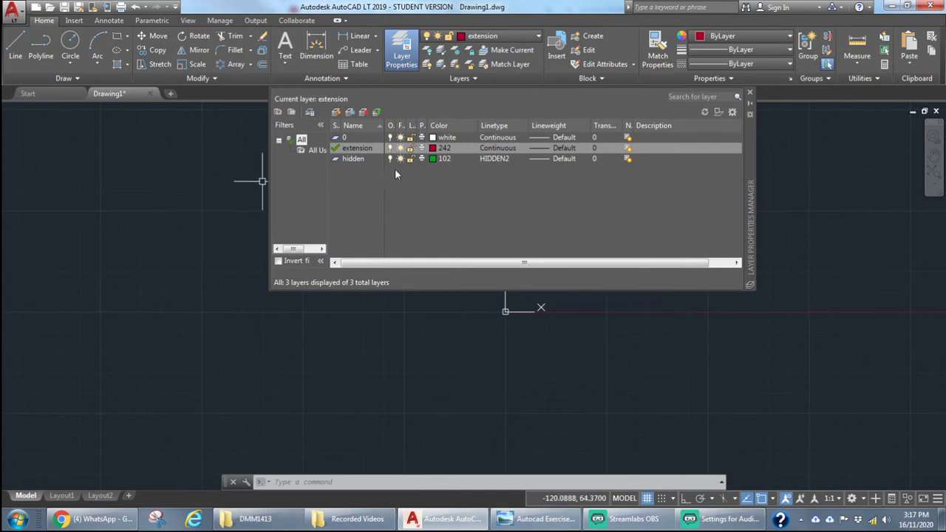
pyautogui.click(194, 202)
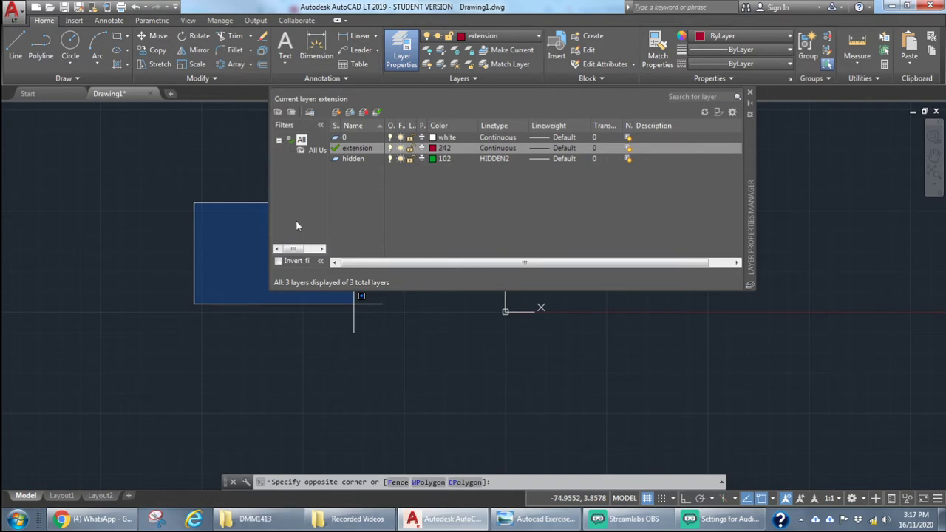
pyautogui.press('Escape')
pyautogui.press('Escape')
pyautogui.click(749, 92)
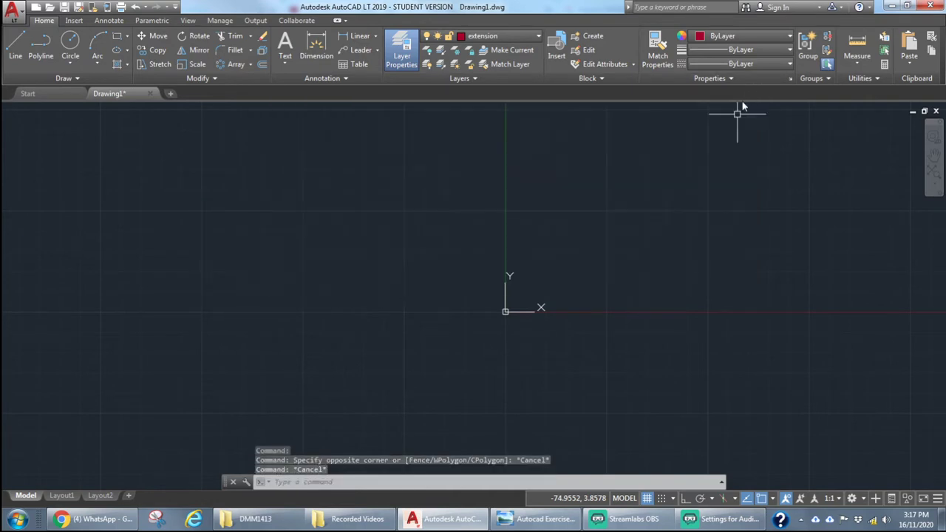
# Draw a vertical line 80 units long upward from the origin 0,0 with Ortho on.
pyautogui.click(537, 520)
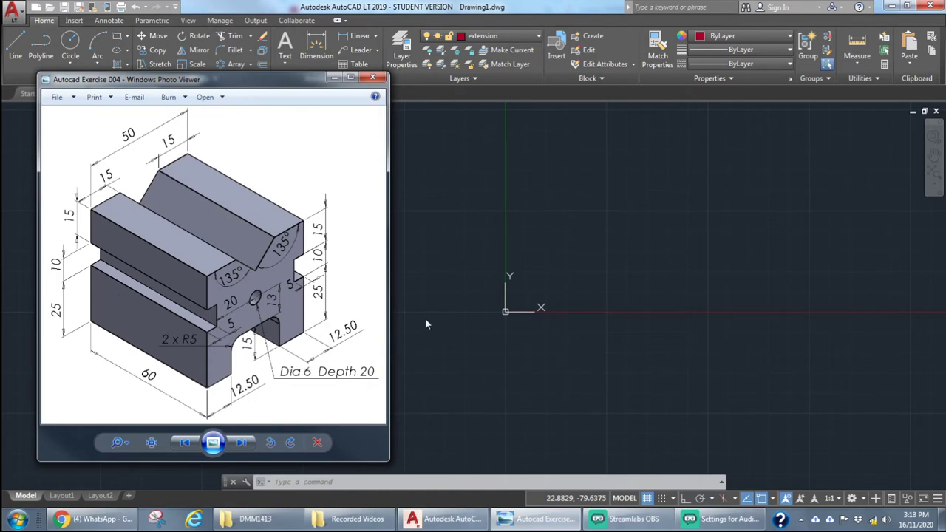
pyautogui.click(11, 52)
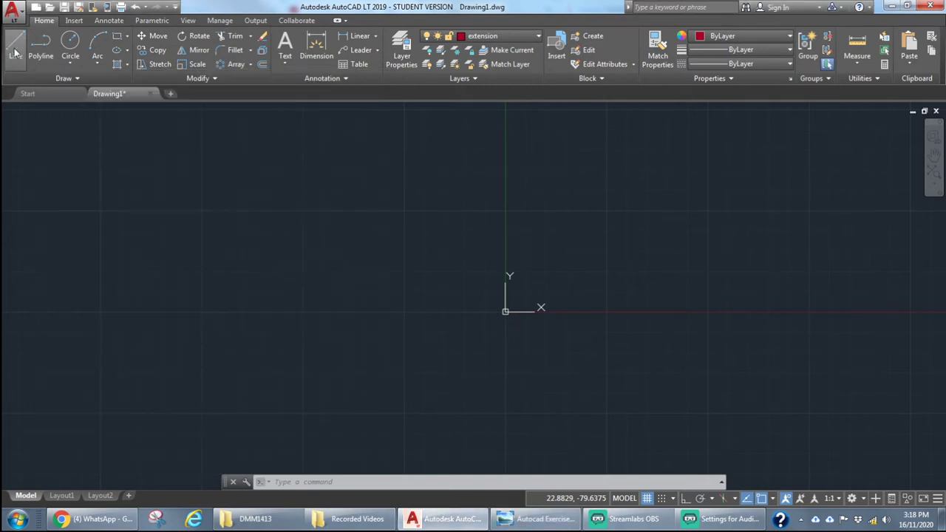
pyautogui.click(15, 44)
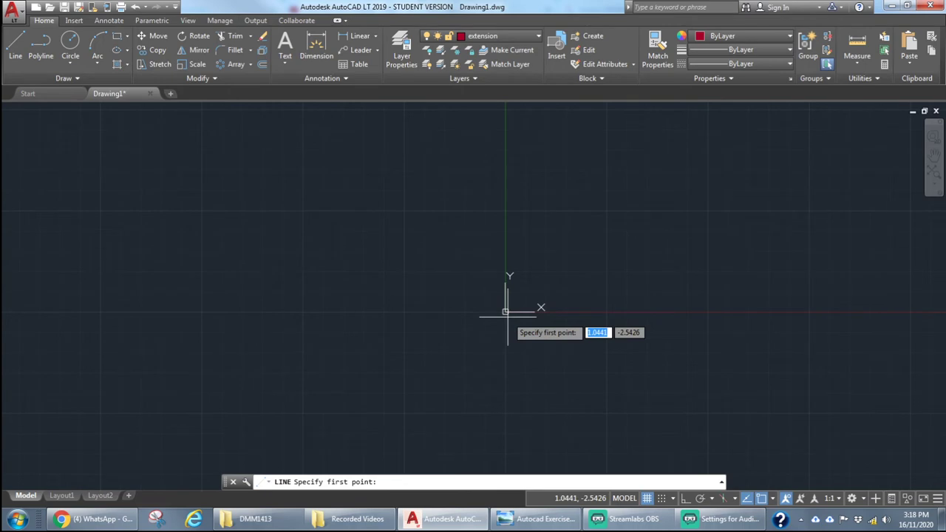
pyautogui.write('0,0')
pyautogui.press('Return')
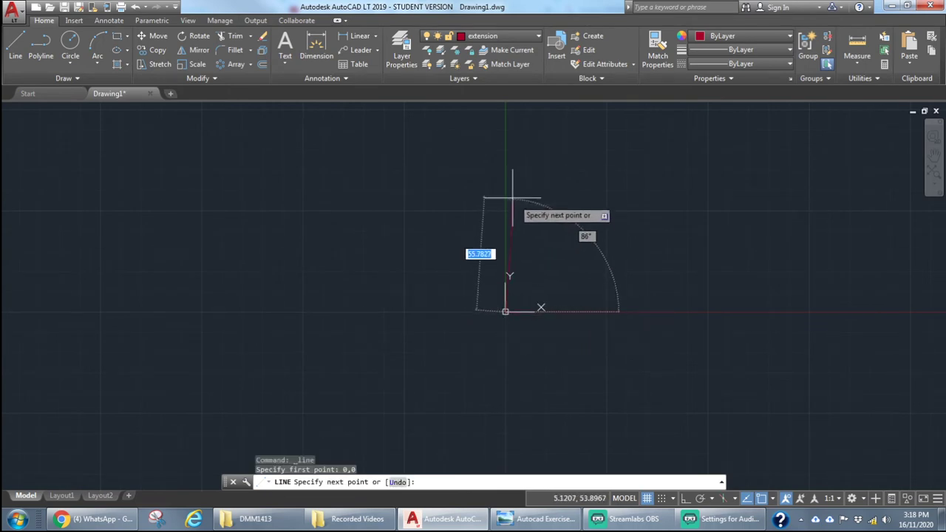
pyautogui.click(686, 498)
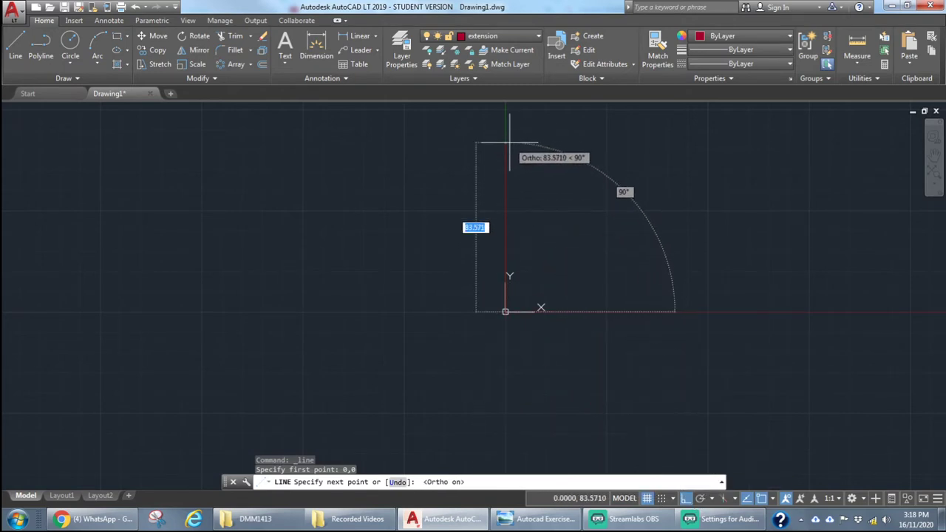
pyautogui.write('80')
pyautogui.press('Return')
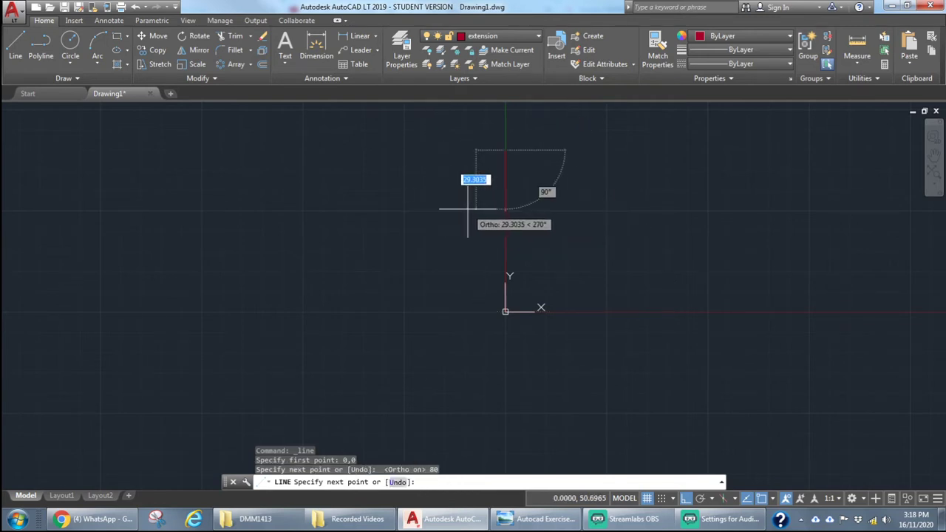
pyautogui.press('Escape')
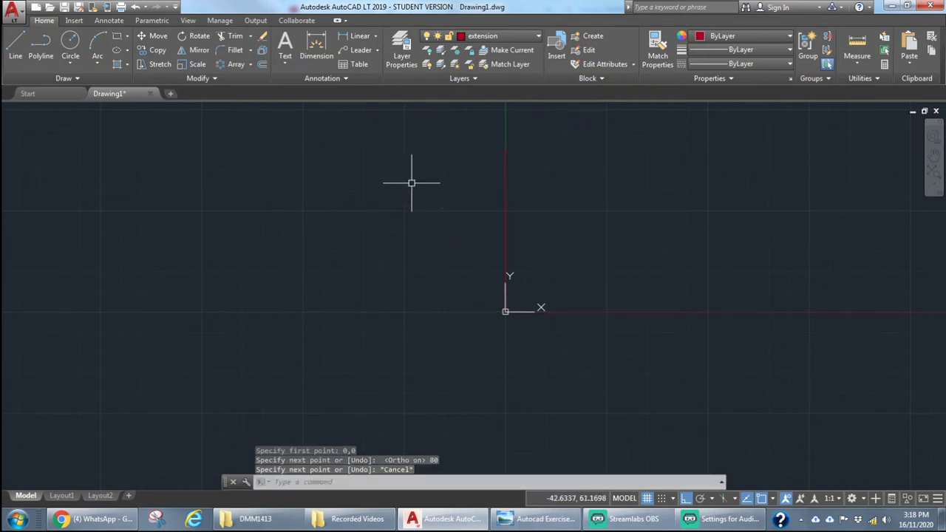
# Create a polar array of the vertical line around the origin with 4 items.
pyautogui.click(227, 65)
pyautogui.click(251, 65)
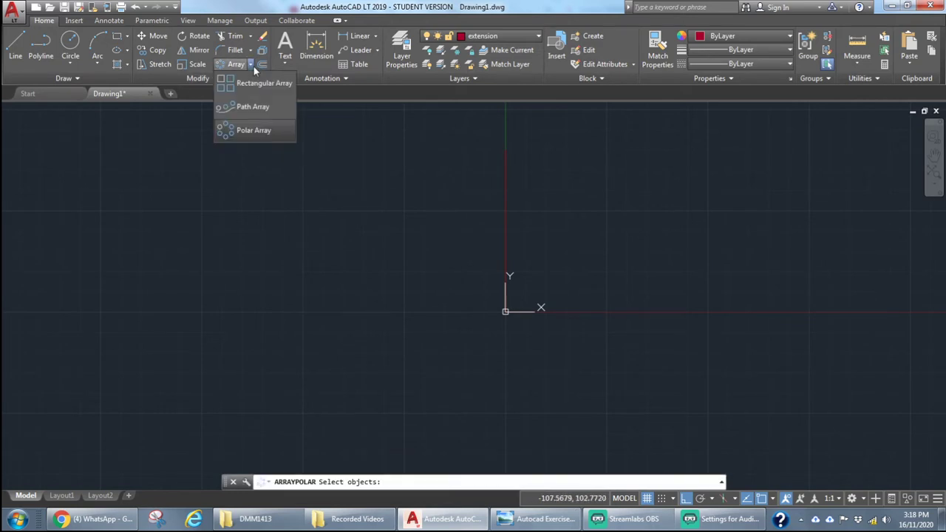
pyautogui.click(244, 131)
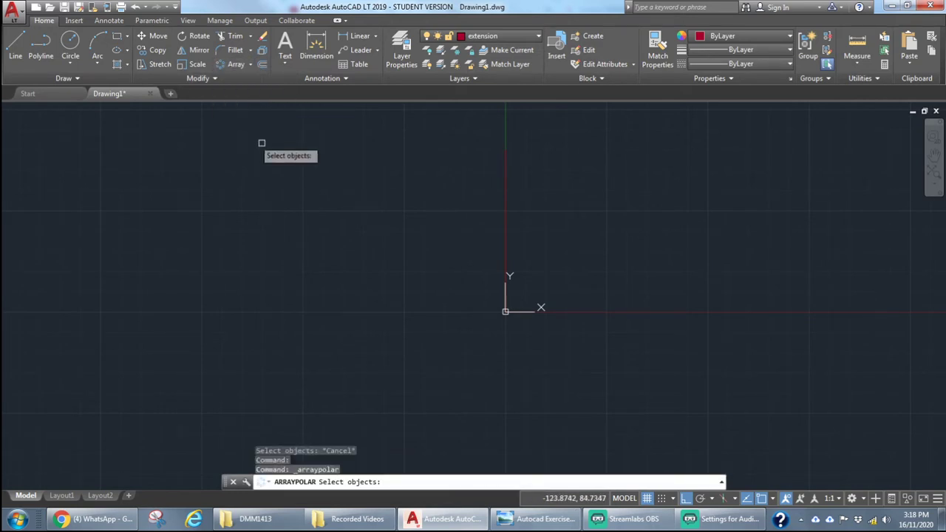
pyautogui.click(503, 204)
pyautogui.press('Return')
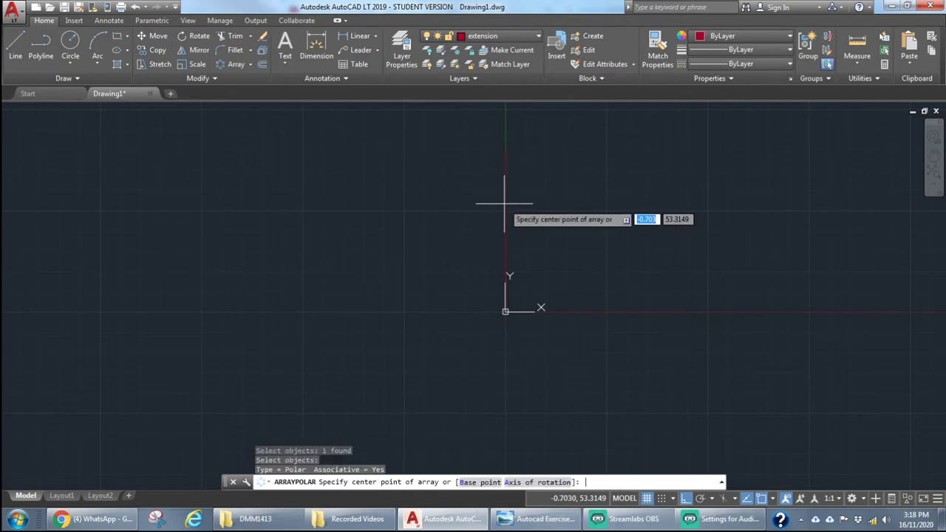
pyautogui.click(506, 312)
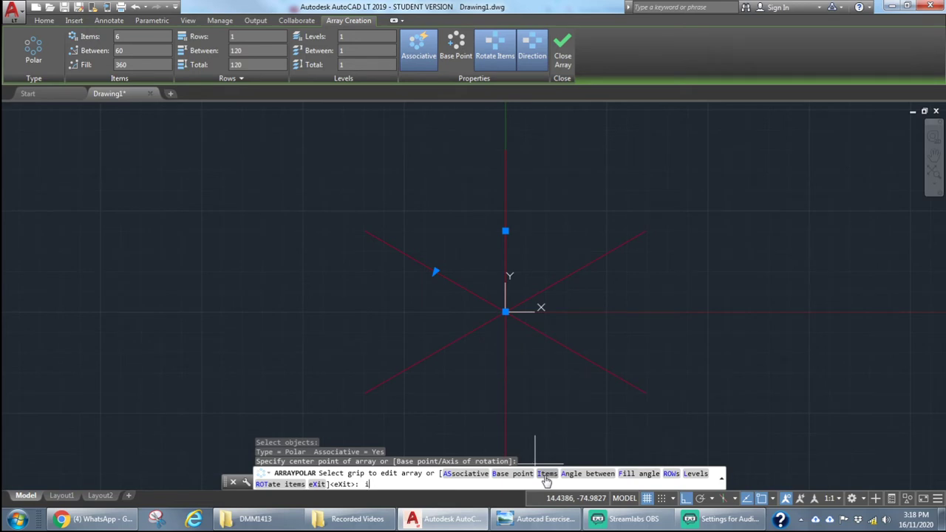
pyautogui.click(547, 480)
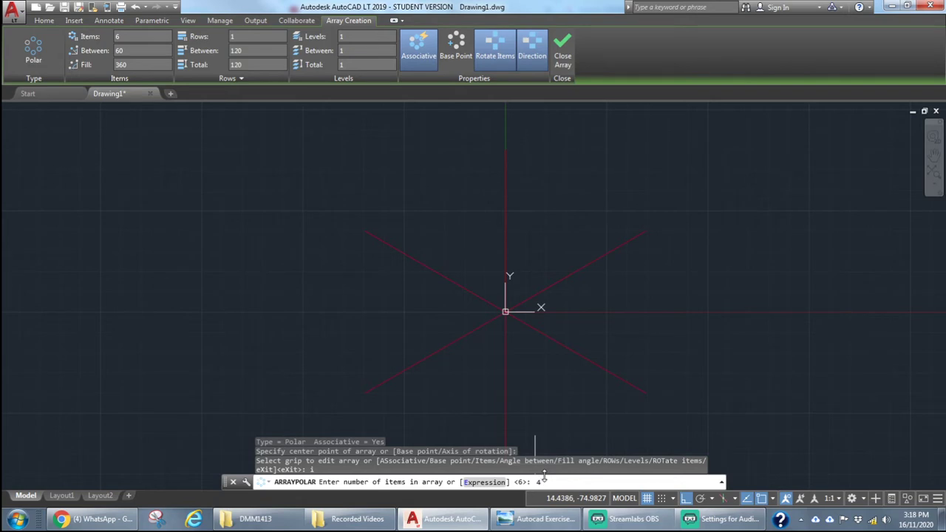
pyautogui.write('4')
pyautogui.press('Return')
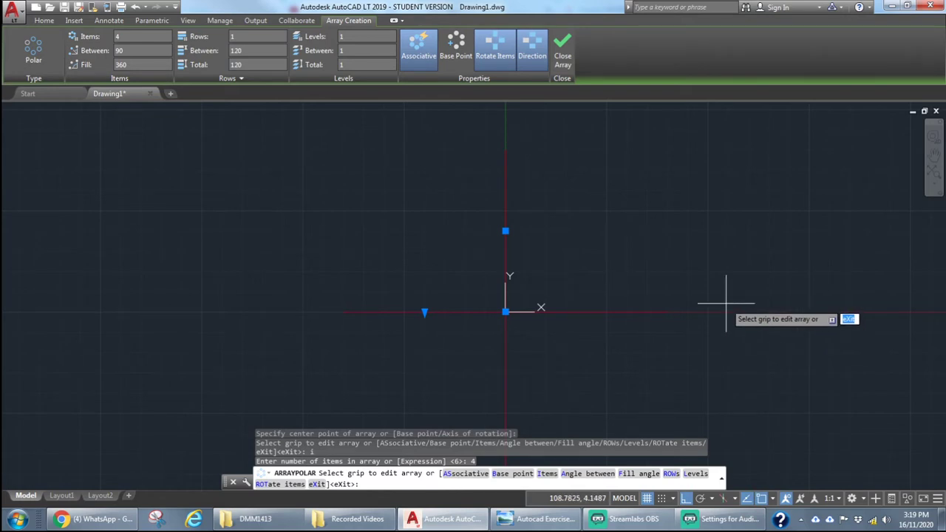
pyautogui.press('Return')
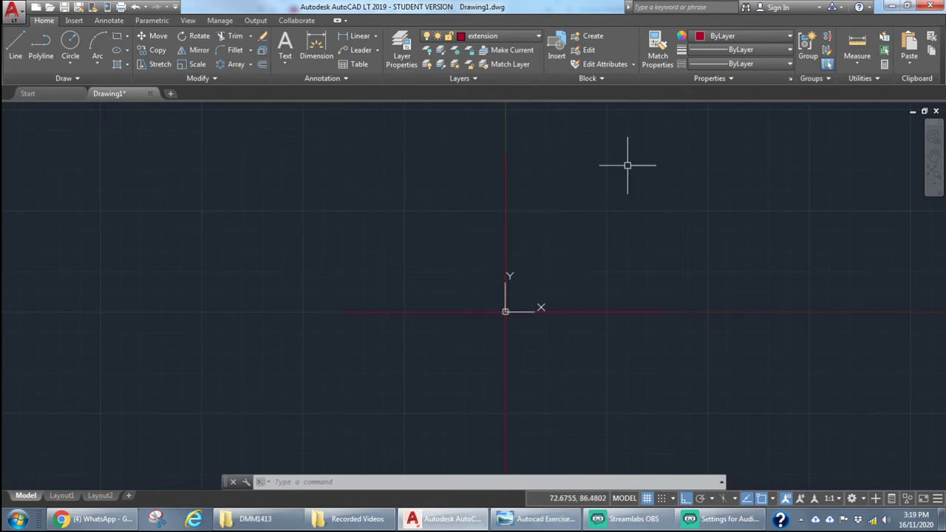
# Draw a construction line from the origin, 120 units long at 45 degrees, with Ortho off.
pyautogui.click(16, 45)
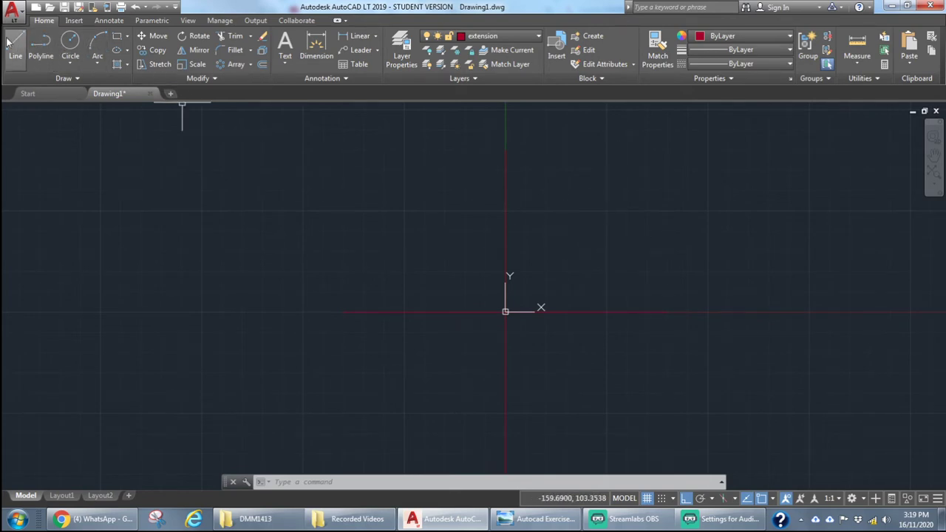
pyautogui.click(506, 311)
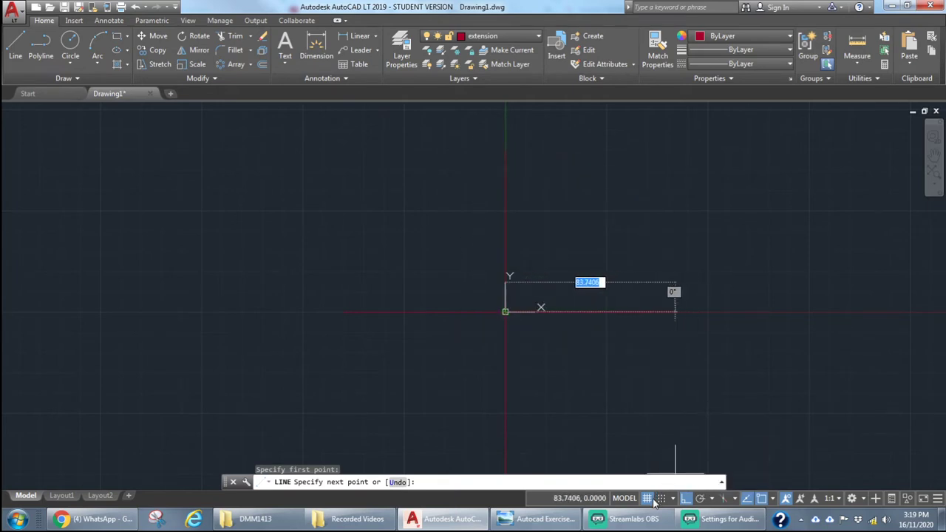
pyautogui.click(684, 500)
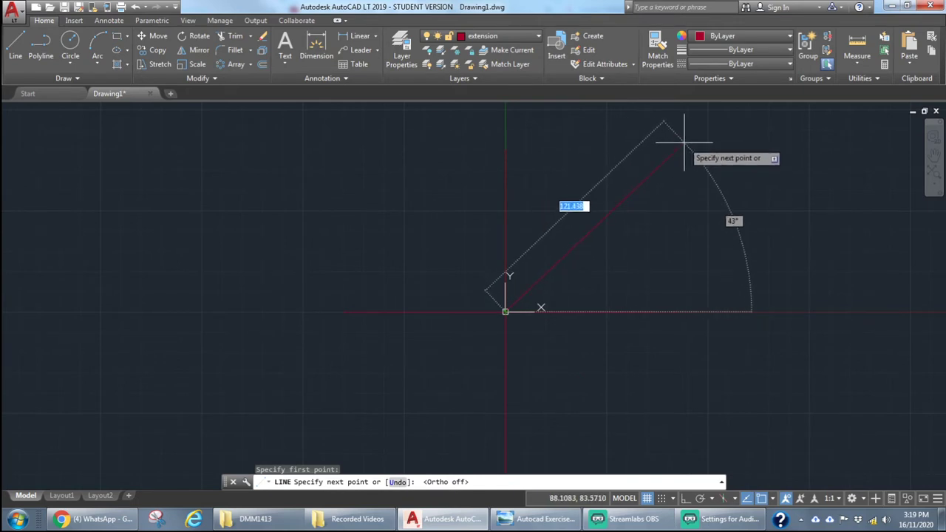
pyautogui.write('@')
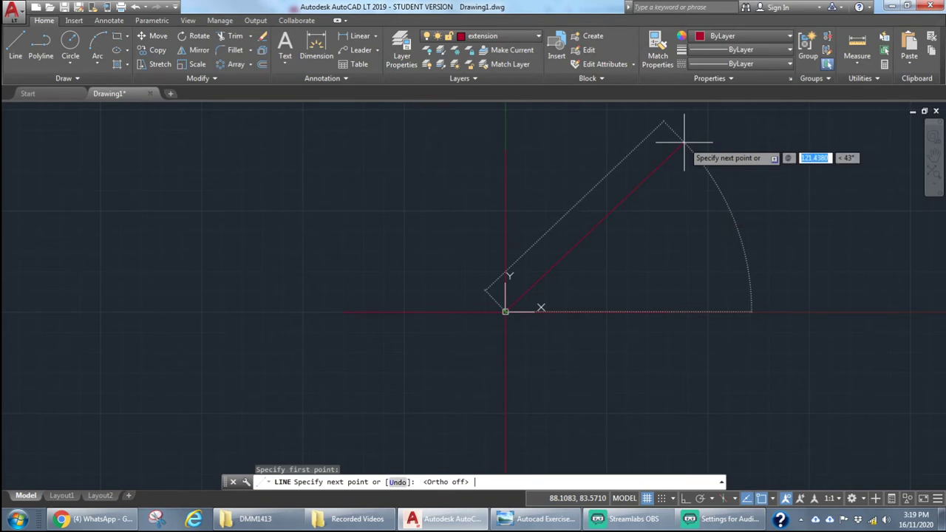
pyautogui.write('120')
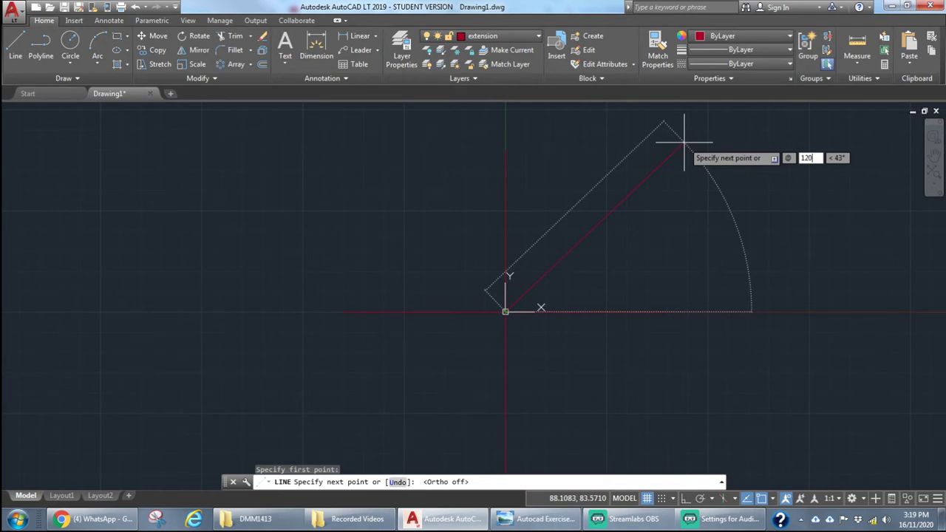
pyautogui.press('Tab')
pyautogui.write('45')
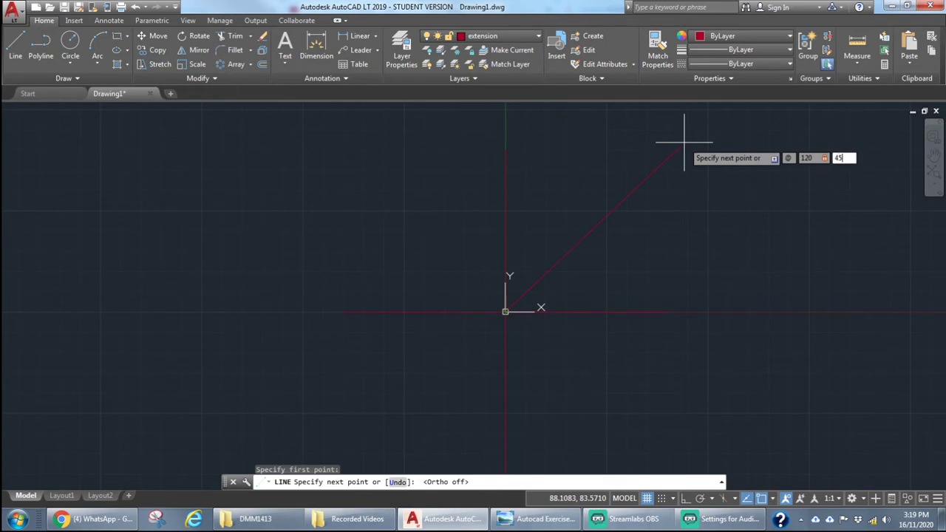
pyautogui.press('Return')
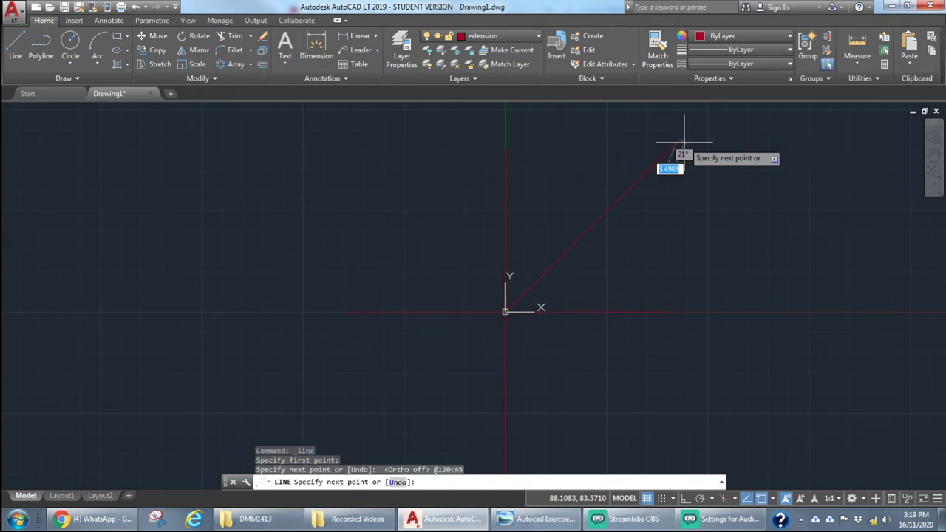
pyautogui.press('Escape')
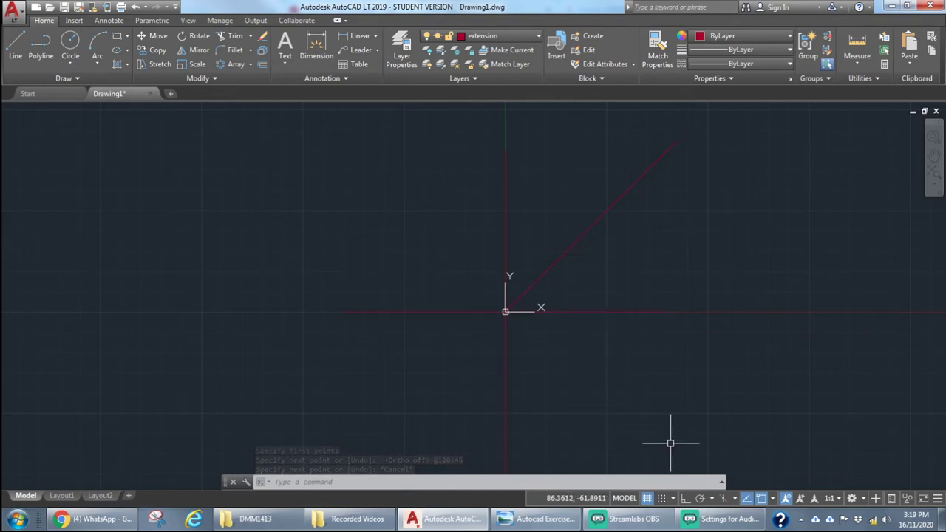
# Turn on grid snap and set the X and Y snap spacing to 5.
pyautogui.click(540, 519)
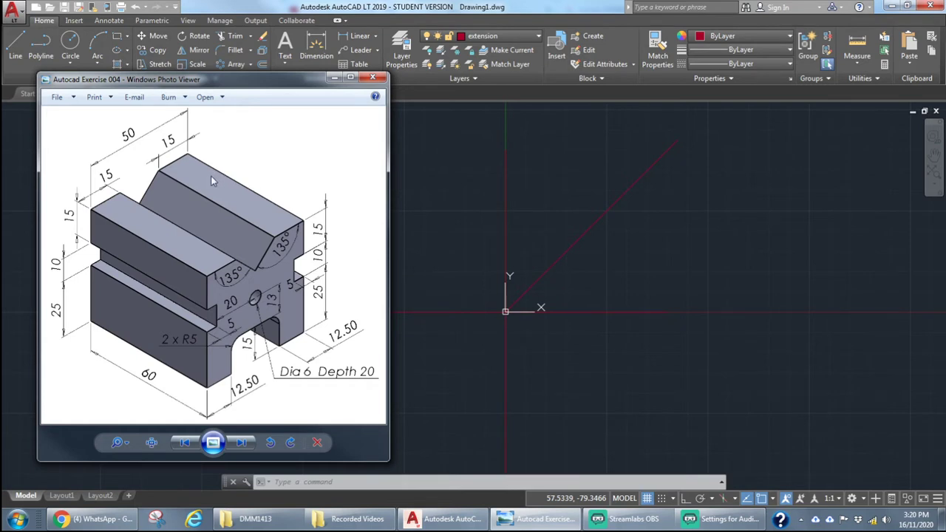
pyautogui.click(662, 494)
pyautogui.click(662, 499)
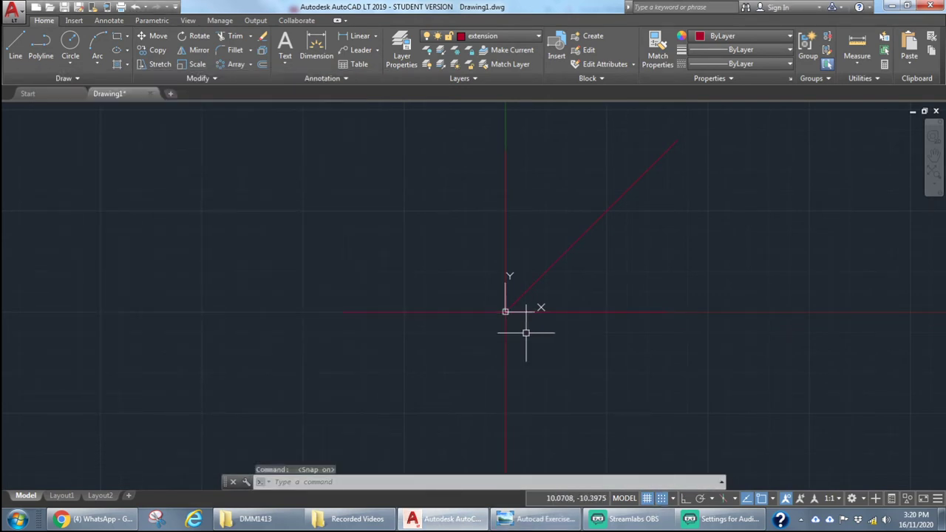
pyautogui.click(674, 499)
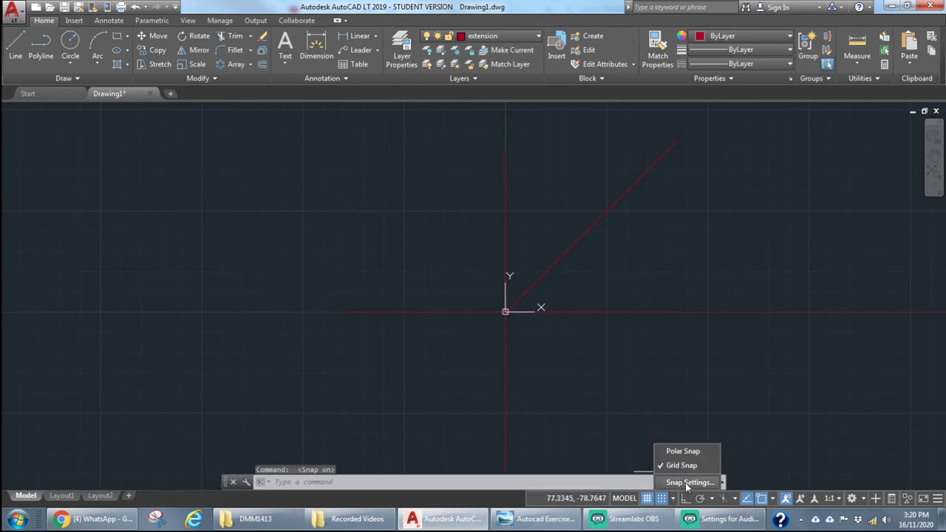
pyautogui.click(687, 482)
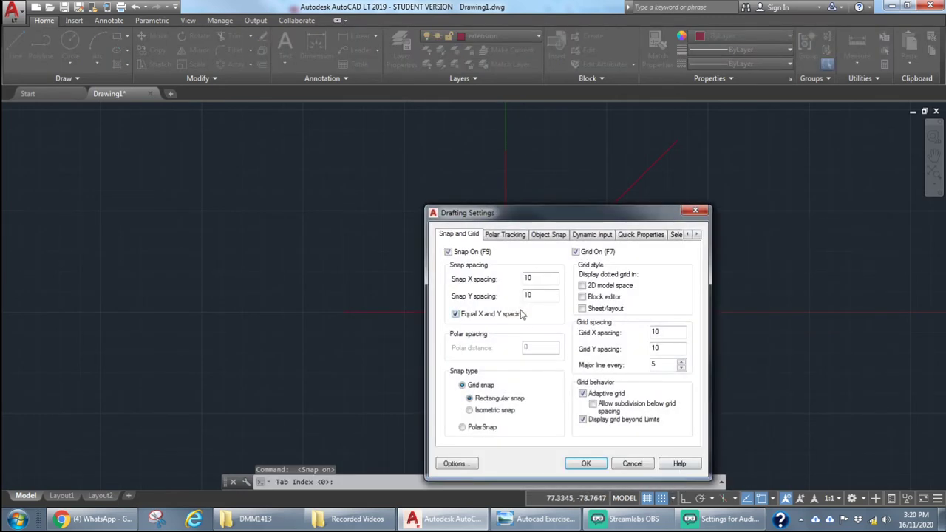
pyautogui.moveTo(541, 297); pyautogui.dragTo(523, 298)
pyautogui.write('5')
pyautogui.doubleClick(527, 278)
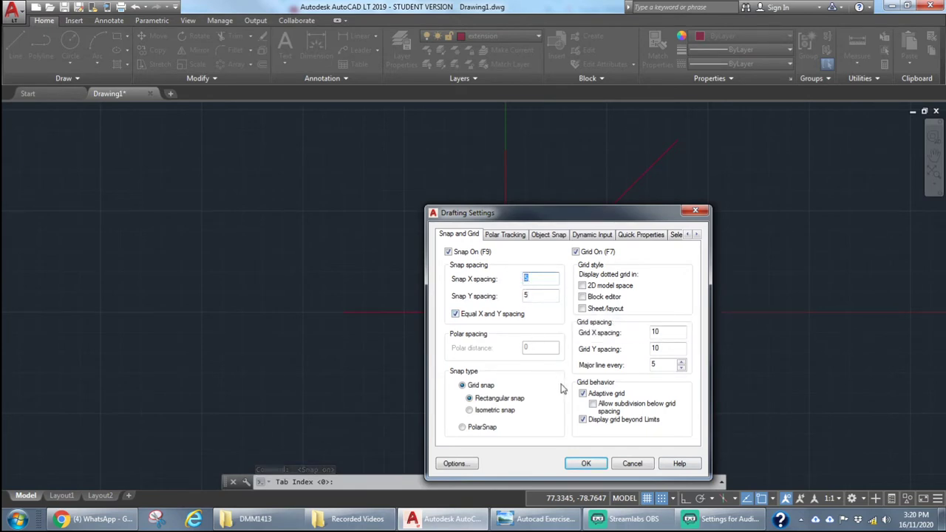
pyautogui.click(586, 463)
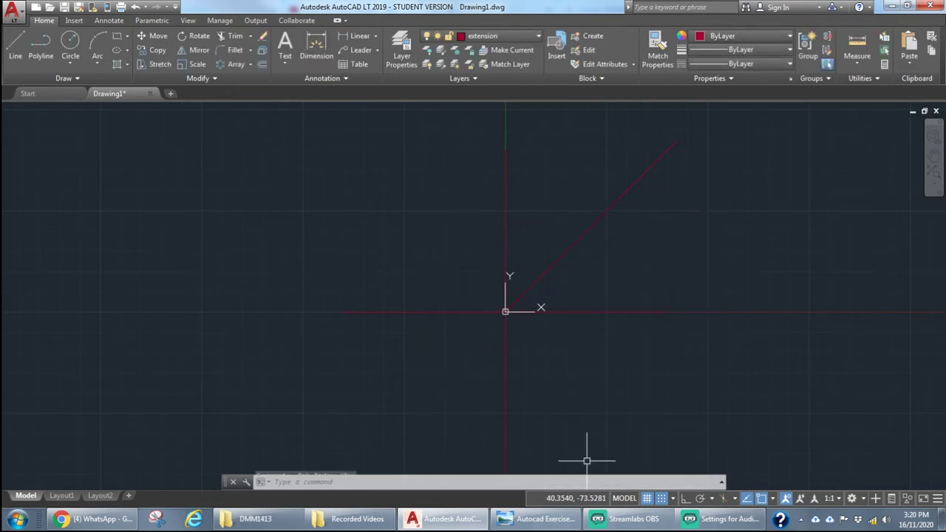
# Make layer 0 current, start a line at 10,-10, and turn grid snap off.
pyautogui.click(16, 45)
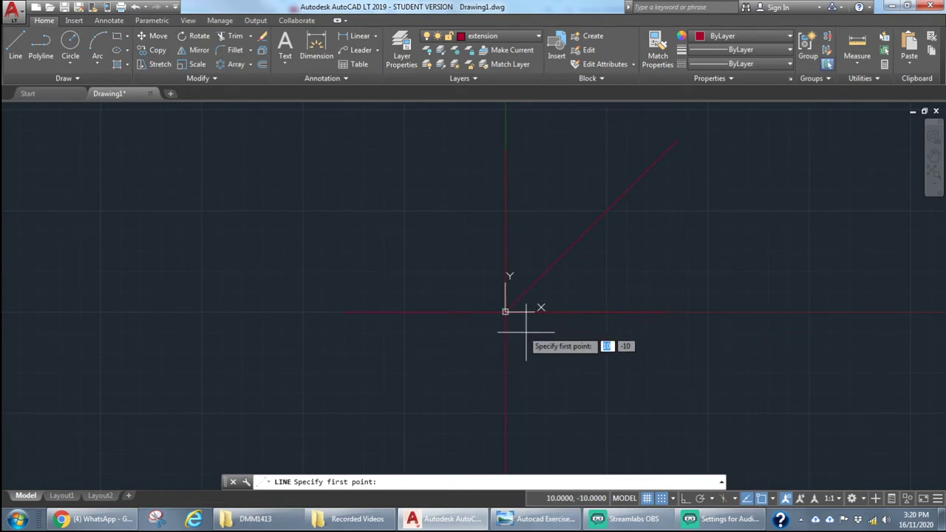
pyautogui.click(521, 36)
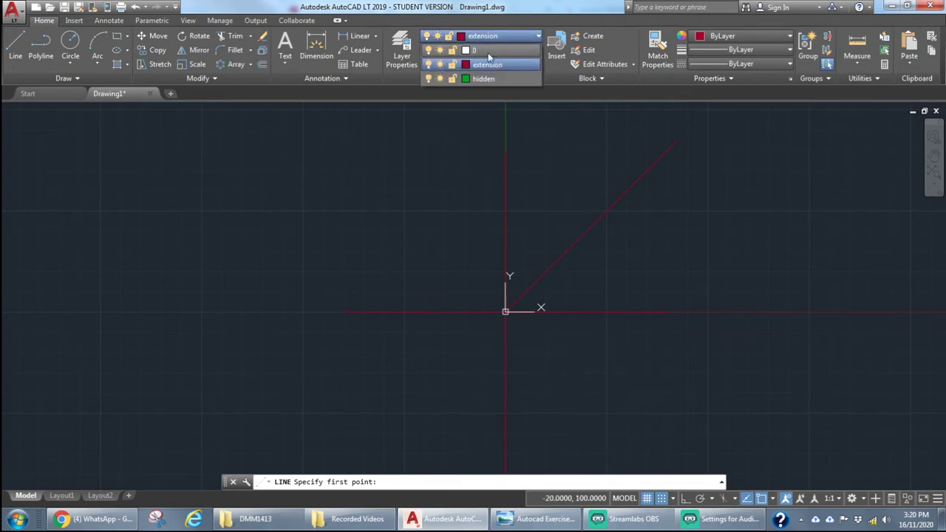
pyautogui.click(487, 50)
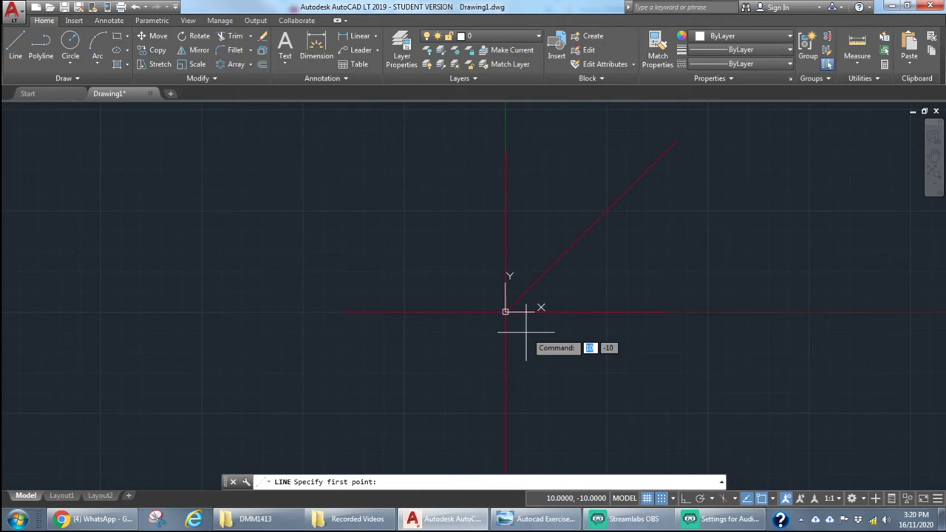
pyautogui.click(526, 332)
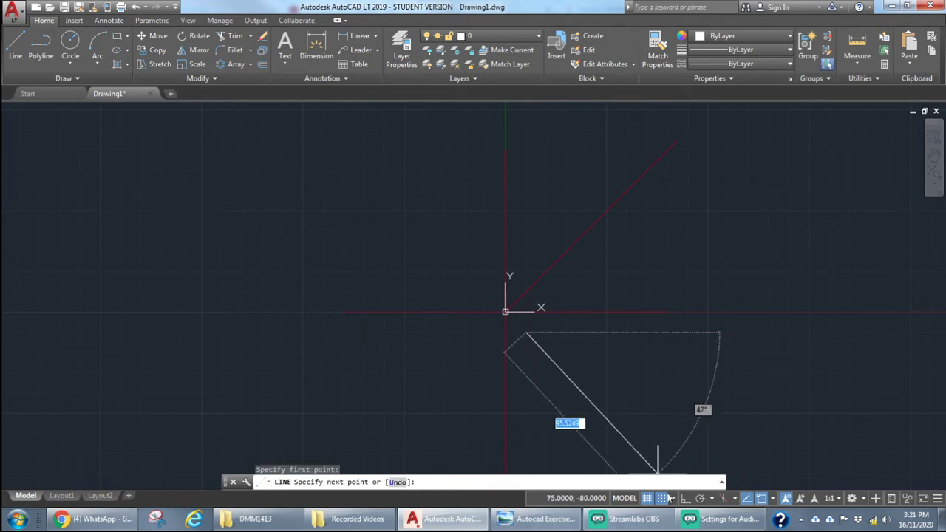
pyautogui.press('F9')
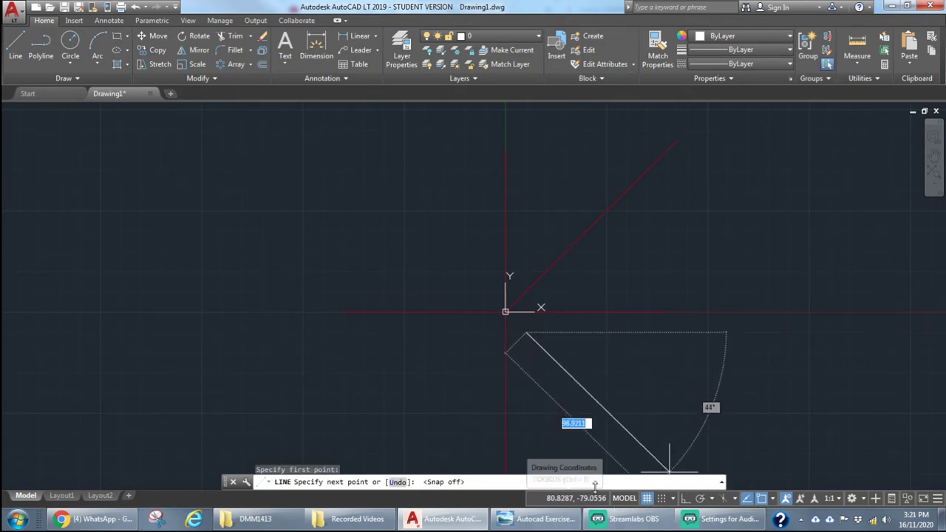
# Check the exercise image for the dimensions and draw the outline's first edge 15 units downward with Ortho on.
pyautogui.moveTo(733, 337)
pyautogui.mouseDown(button='middle')
pyautogui.moveTo(649, 332)
pyautogui.moveTo(621, 318)
pyautogui.moveTo(600, 382)
pyautogui.moveTo(547, 307)
pyautogui.mouseUp(button='middle')
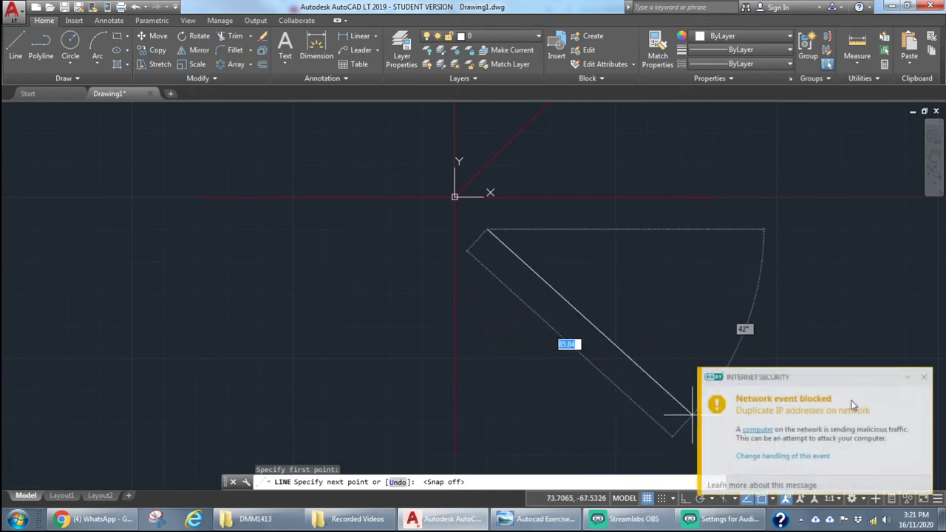
pyautogui.click(924, 377)
pyautogui.click(537, 519)
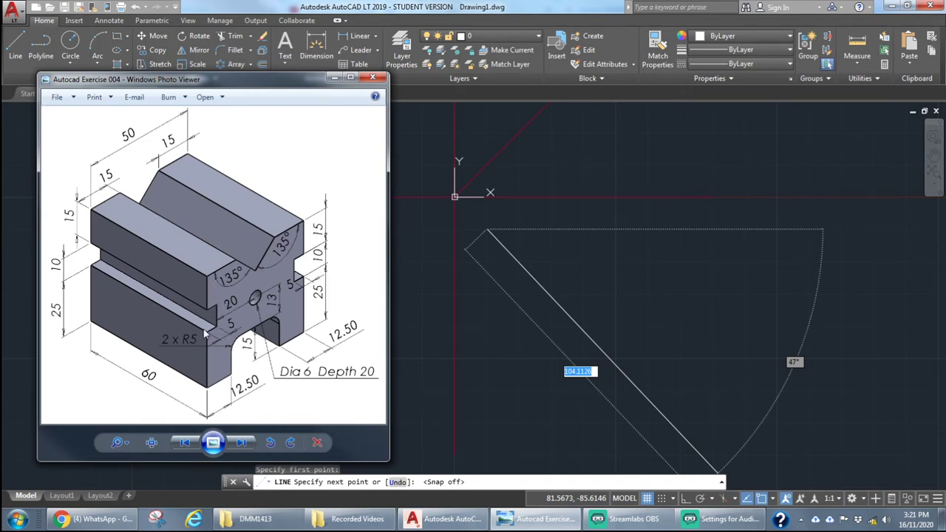
pyautogui.click(494, 263)
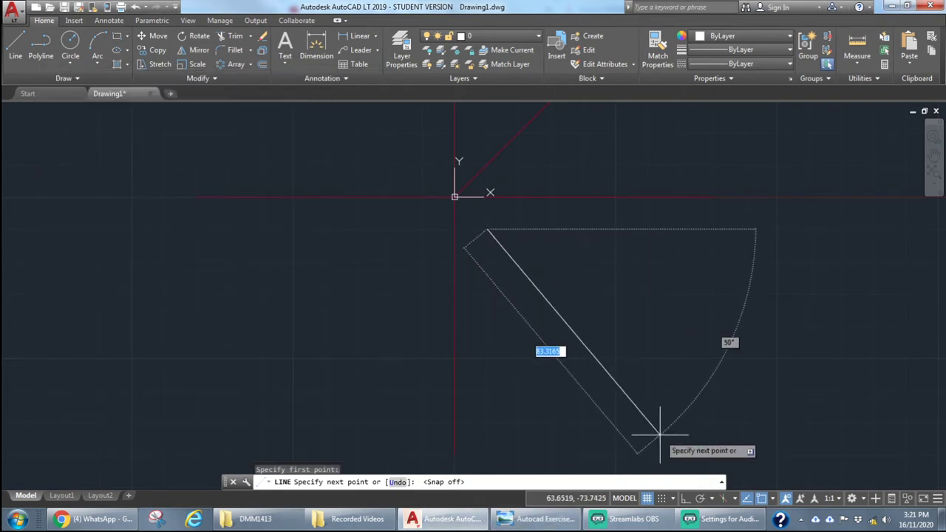
pyautogui.click(686, 500)
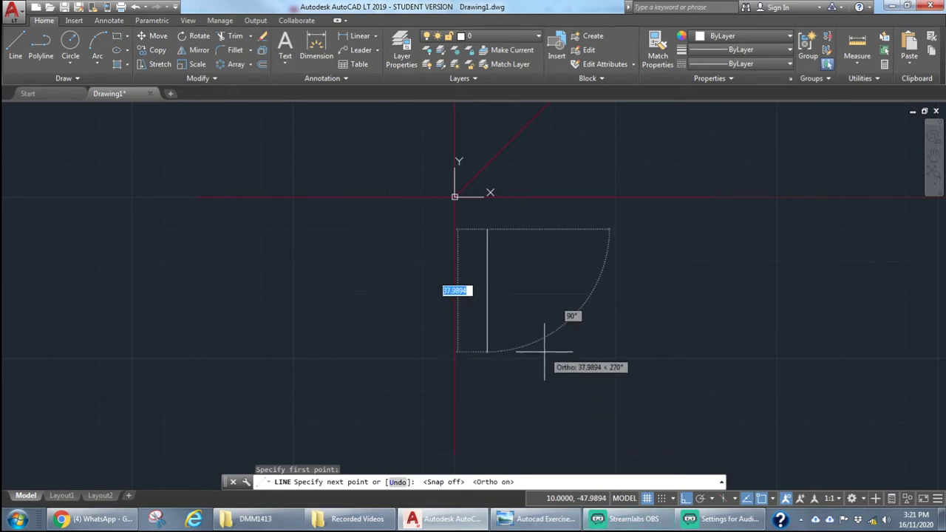
pyautogui.write('15')
pyautogui.press('Return')
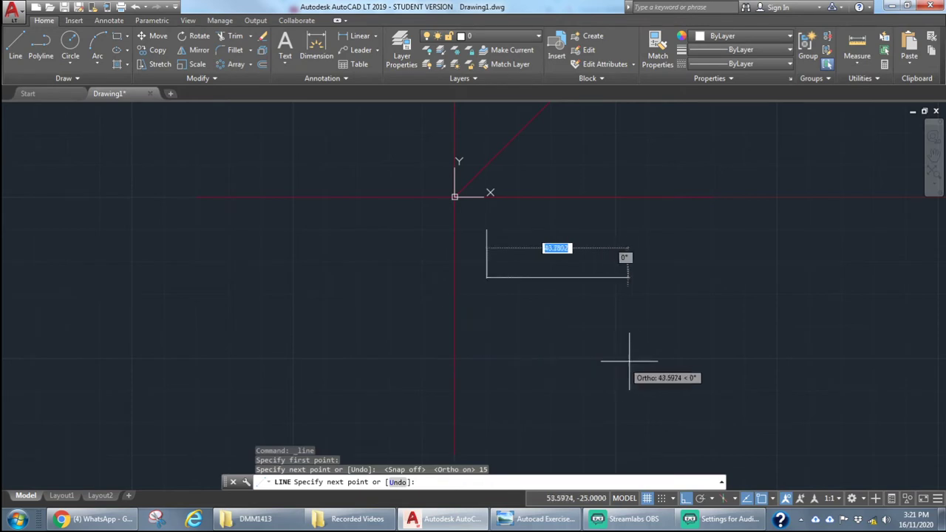
# Continue the outline with the left side groove: 5 units right, 10 down and 5 left.
pyautogui.write('5')
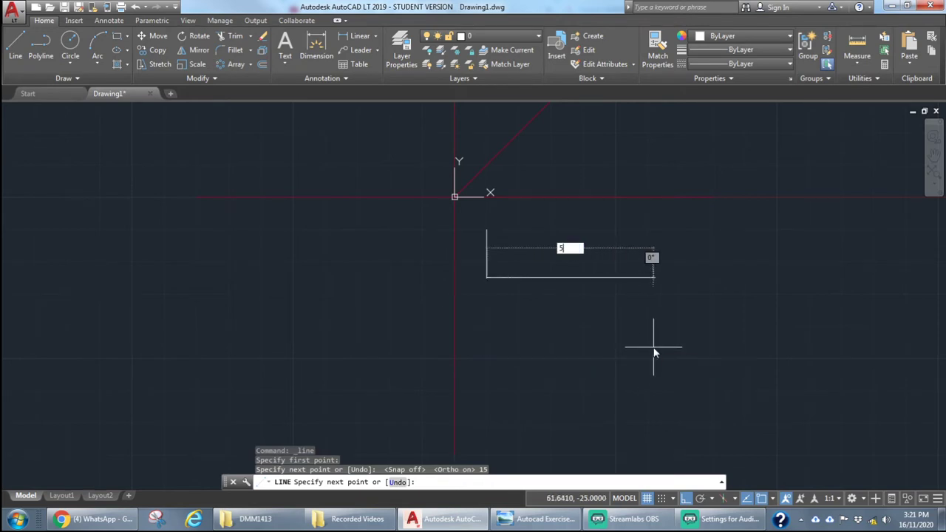
pyautogui.press('Return')
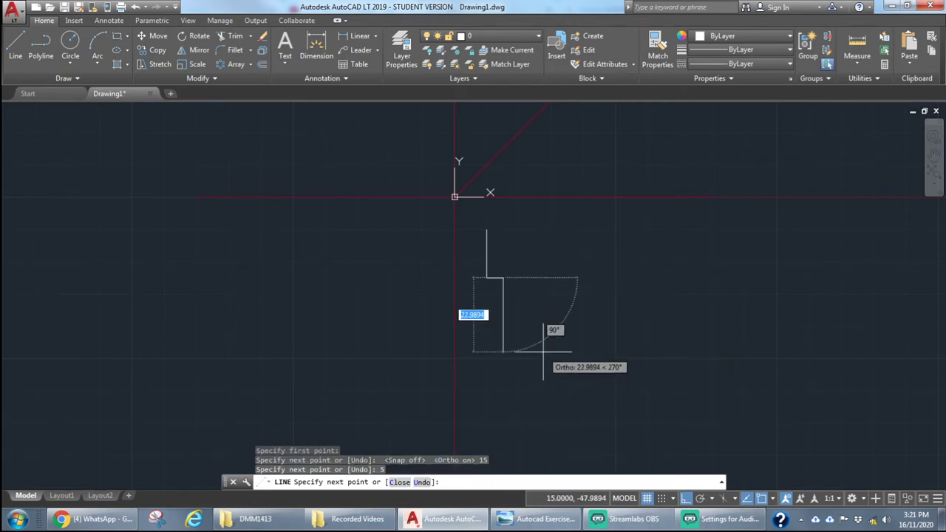
pyautogui.write('10')
pyautogui.press('Return')
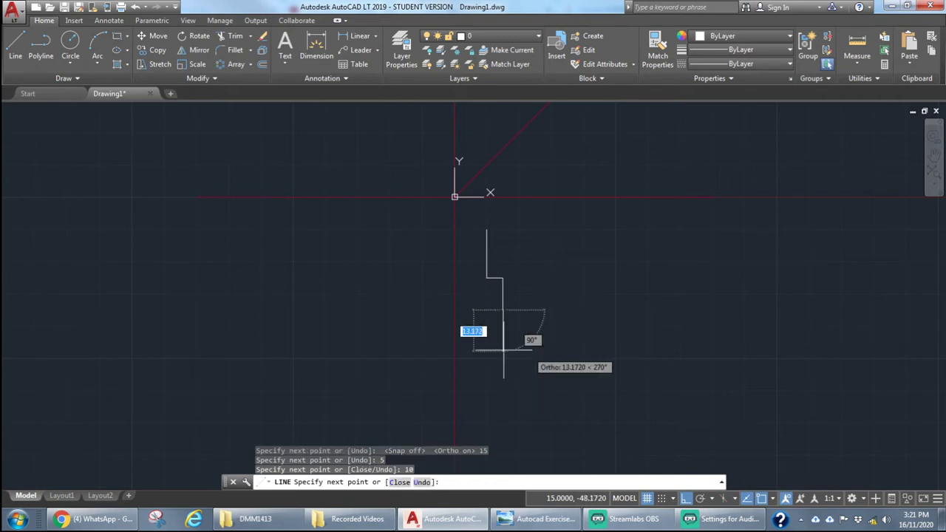
pyautogui.write('5')
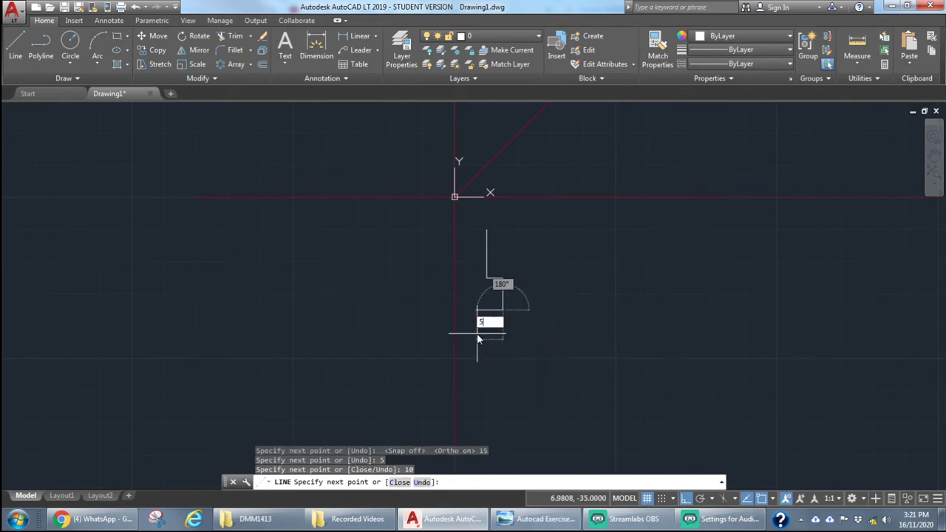
pyautogui.press('Return')
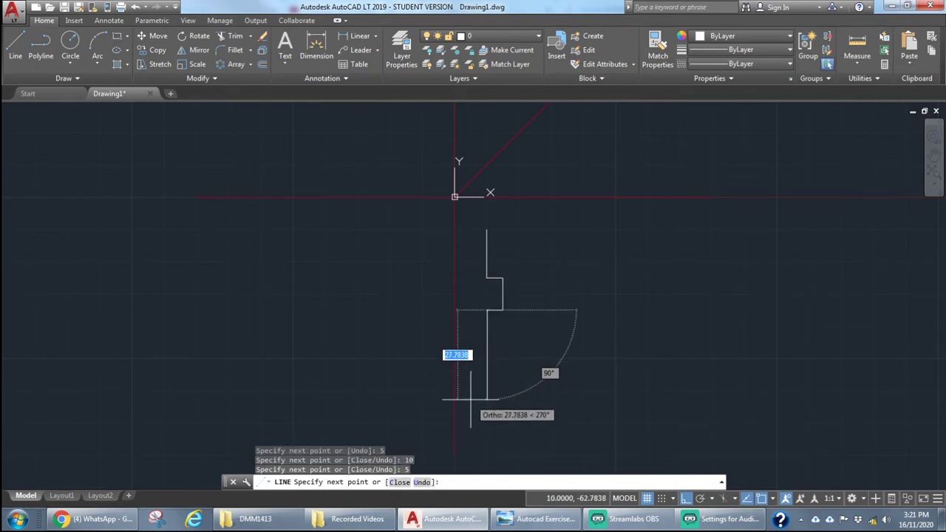
# Continue the outline below the groove 25 units down and 12.5 units right along the base, using the exercise image.
pyautogui.write('25')
pyautogui.press('Return')
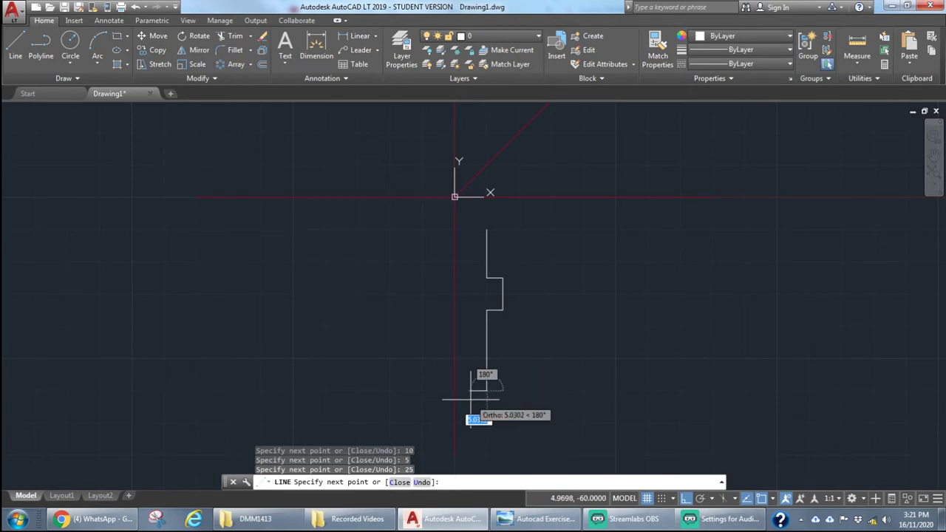
pyautogui.click(547, 517)
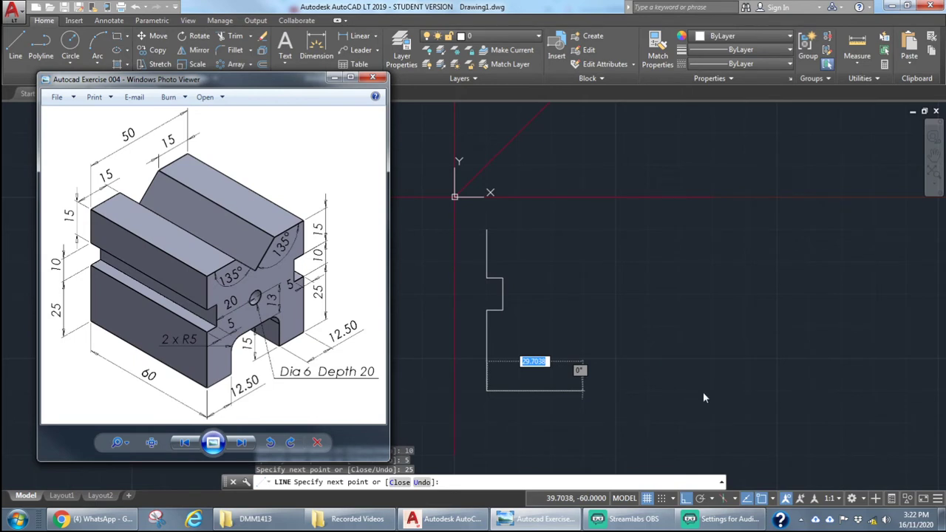
pyautogui.click(642, 408)
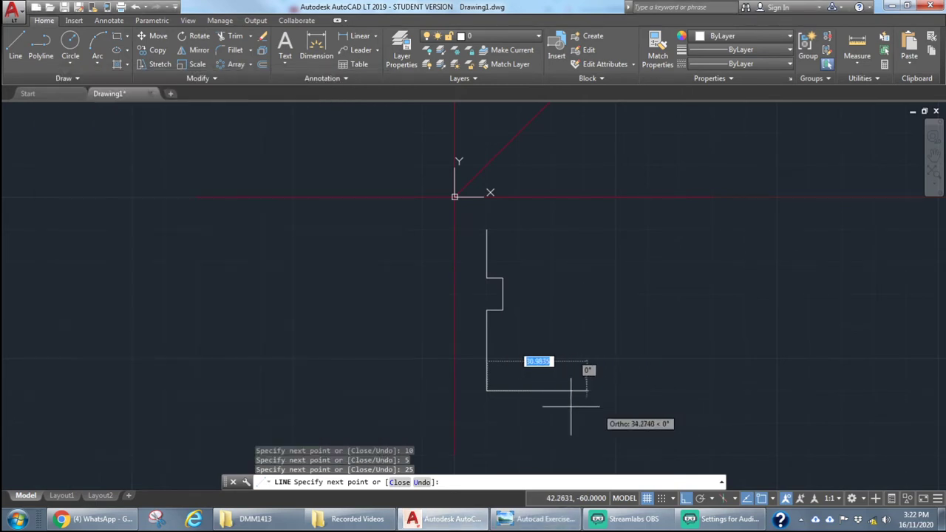
pyautogui.write('12')
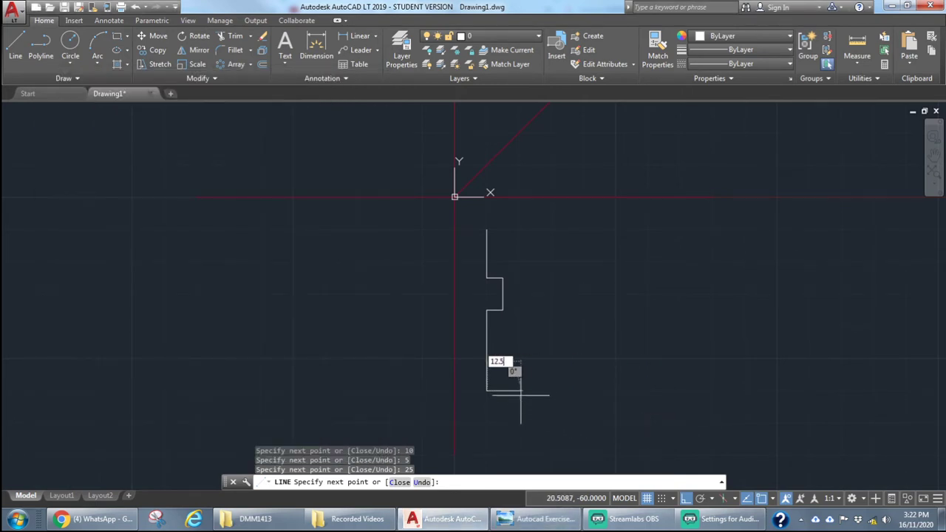
pyautogui.write('.5')
pyautogui.press('Return')
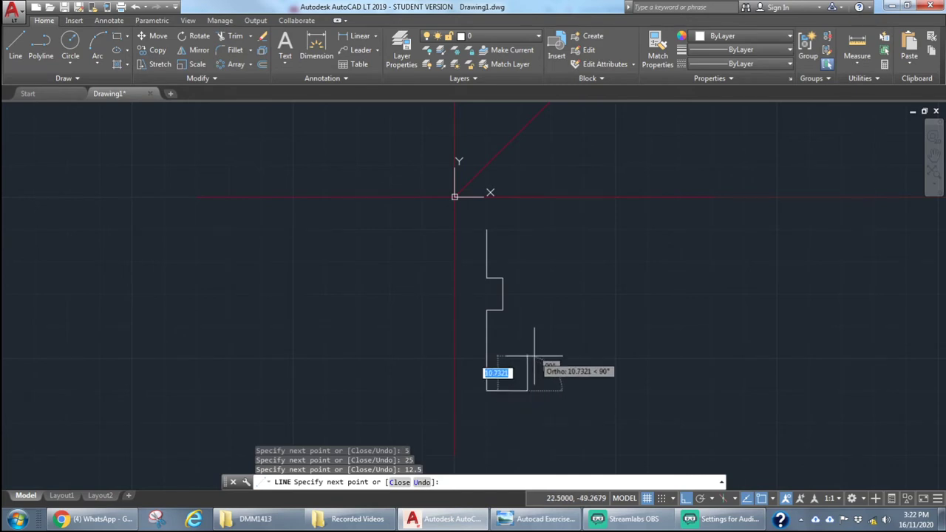
# Draw the bottom slot 15 units up, 25 right and 15 down, and extend the base 12.5 units right.
pyautogui.write('15')
pyautogui.press('Return')
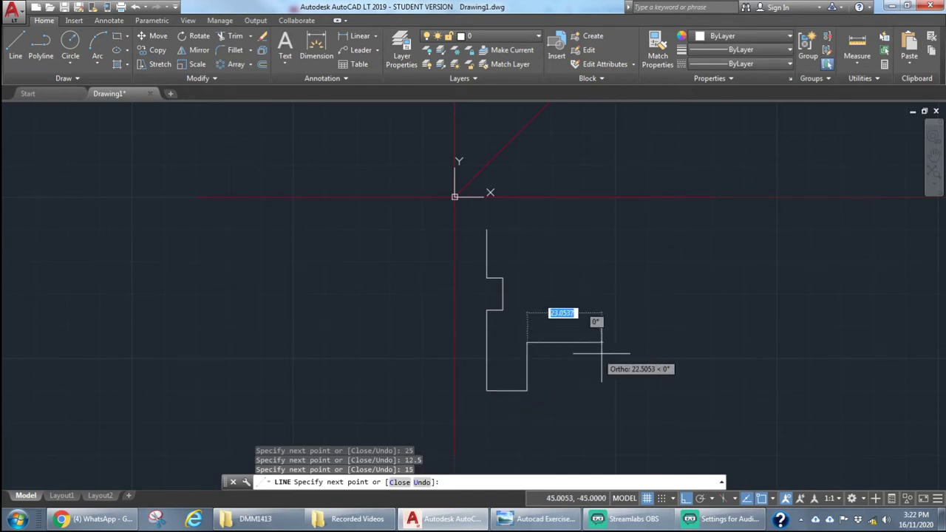
pyautogui.write('25')
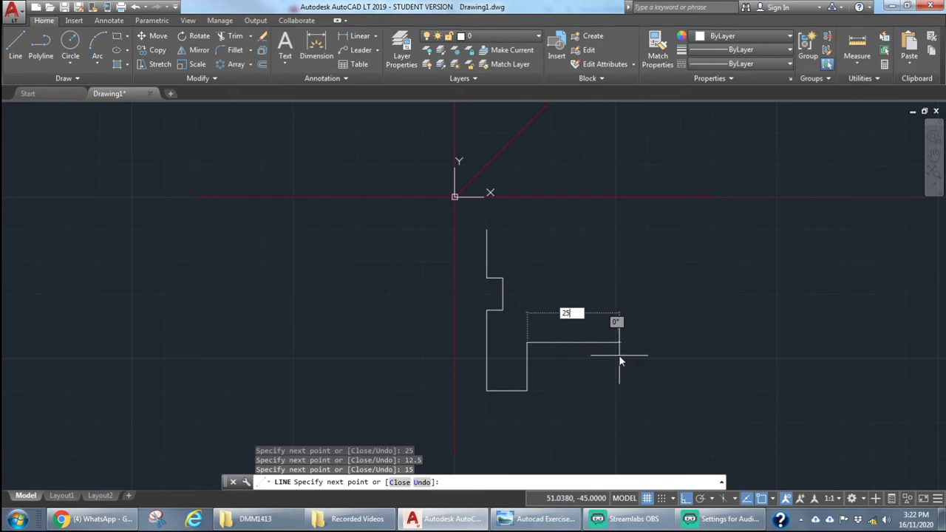
pyautogui.press('Return')
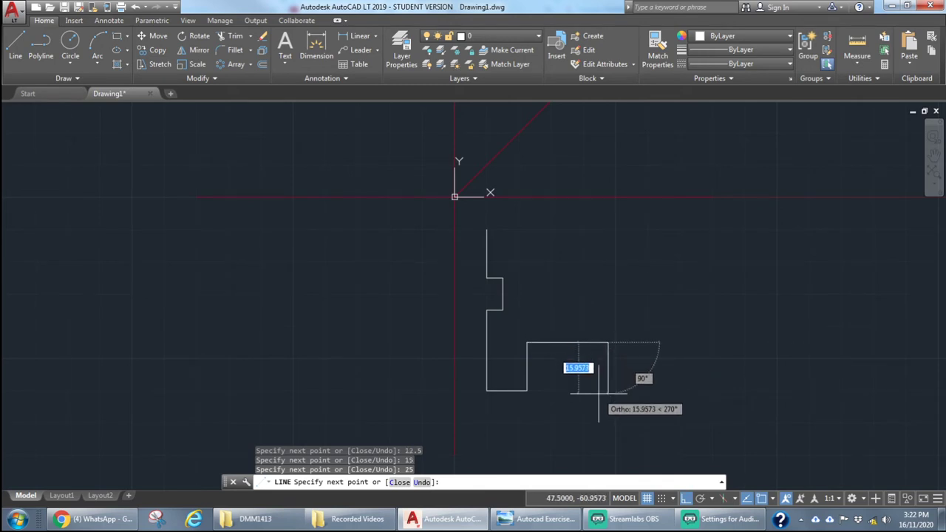
pyautogui.write('15')
pyautogui.press('Return')
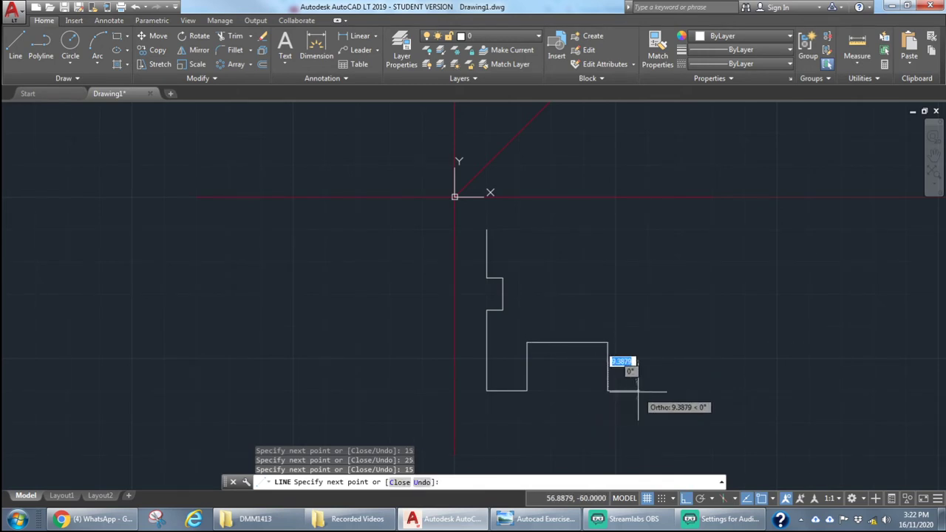
pyautogui.write('12.5')
pyautogui.press('Return')
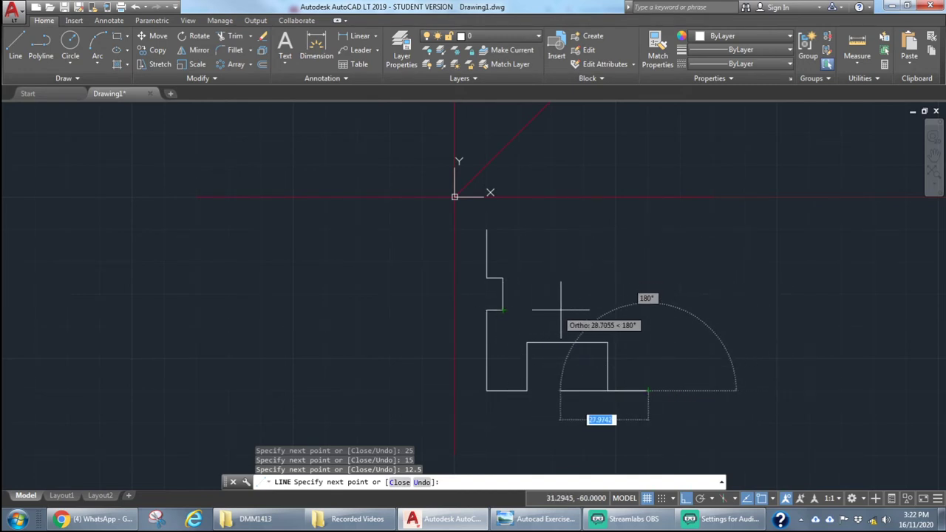
# Enable the Extension mode in the object snap settings.
pyautogui.click(675, 500)
pyautogui.click(690, 482)
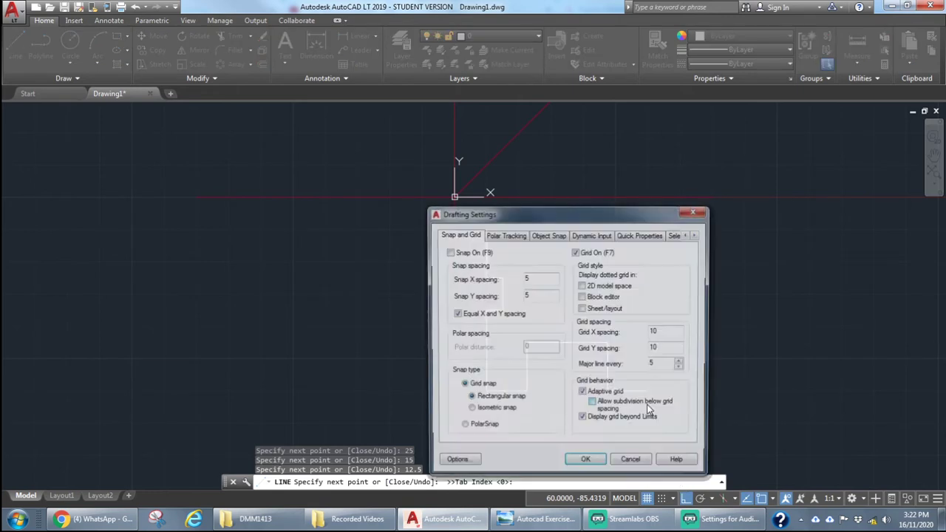
pyautogui.click(544, 237)
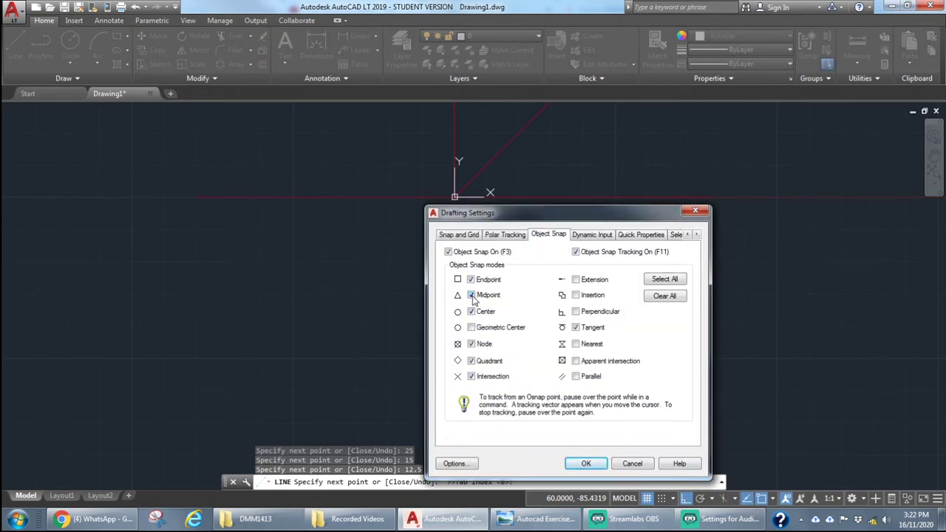
pyautogui.click(583, 284)
pyautogui.click(587, 464)
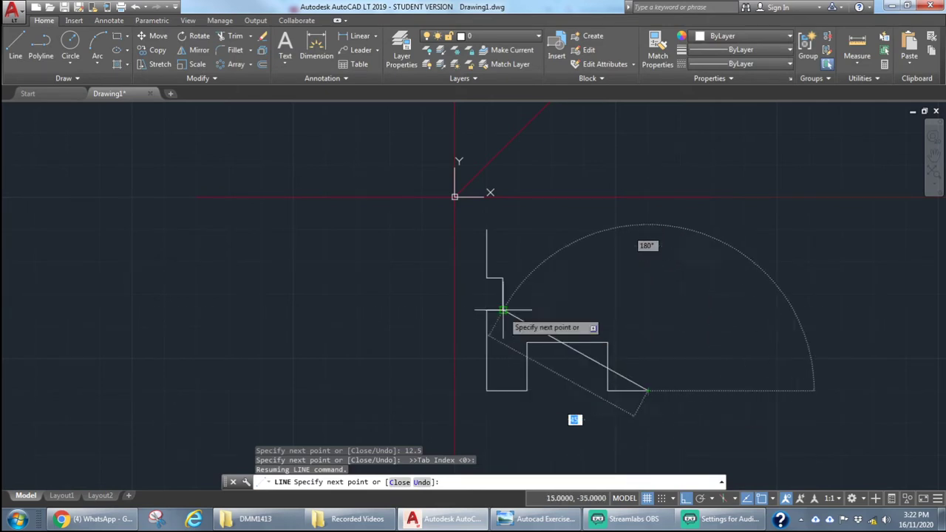
# Draw the right side up to the left groove's lower level, with a groove 5 left, 10 up and 5 right, and a 15-unit edge above.
pyautogui.click(648, 311)
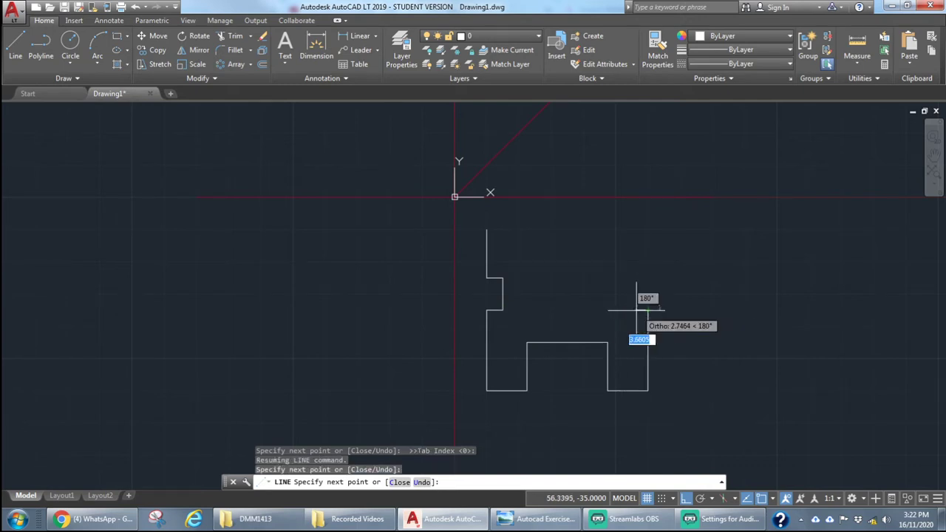
pyautogui.write('5')
pyautogui.press('Return')
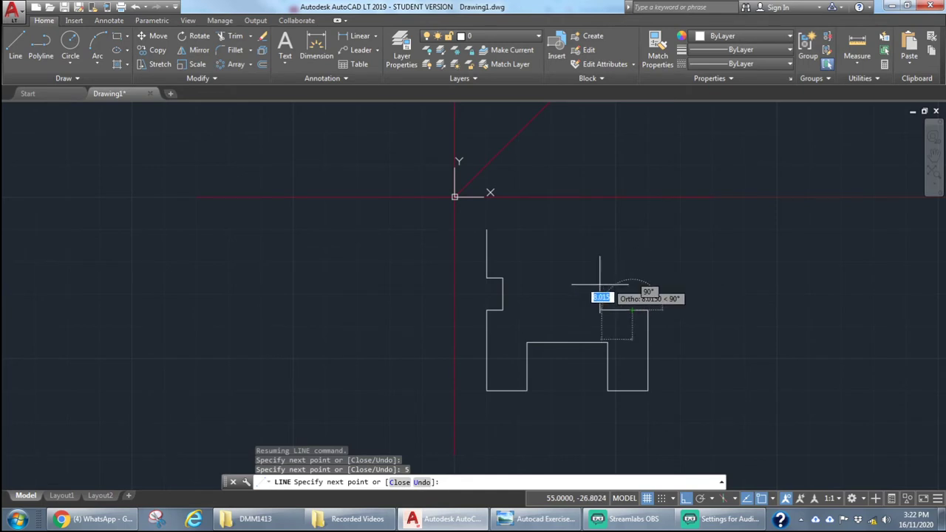
pyautogui.write('10')
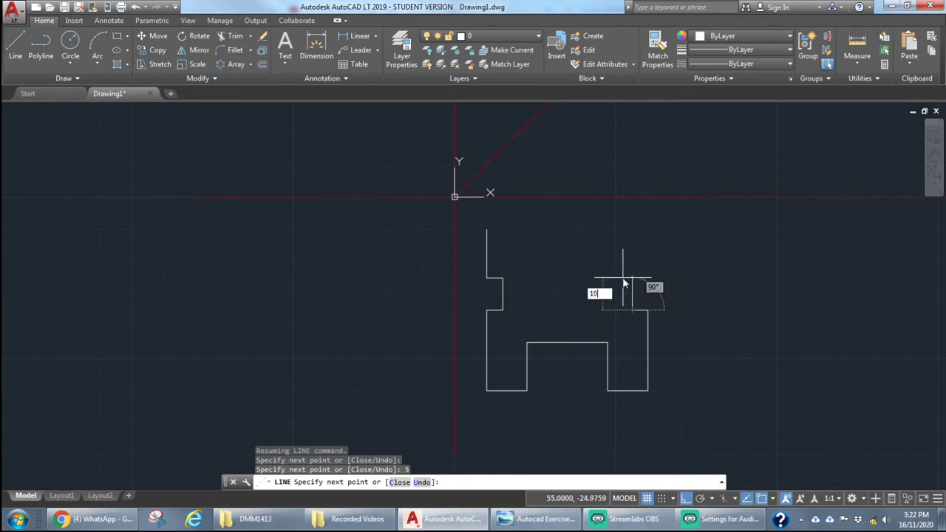
pyautogui.press('Return')
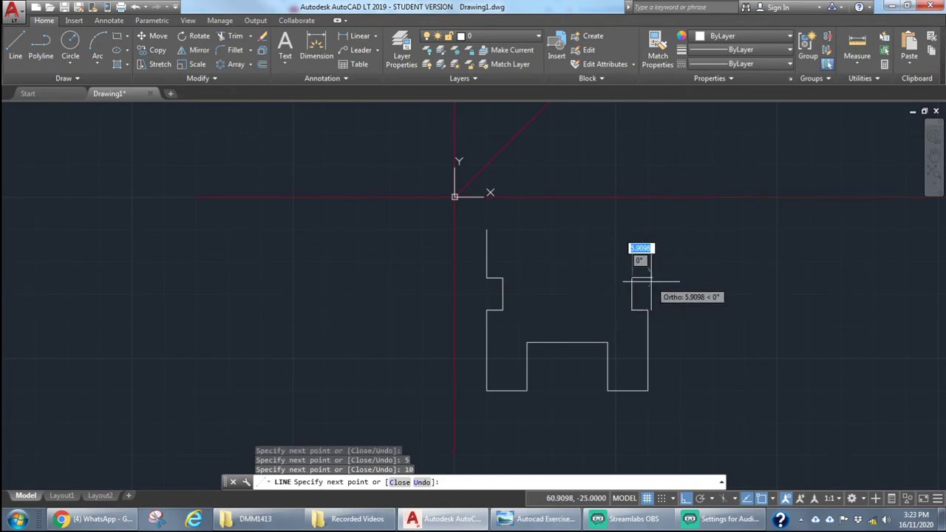
pyautogui.write('5')
pyautogui.press('Return')
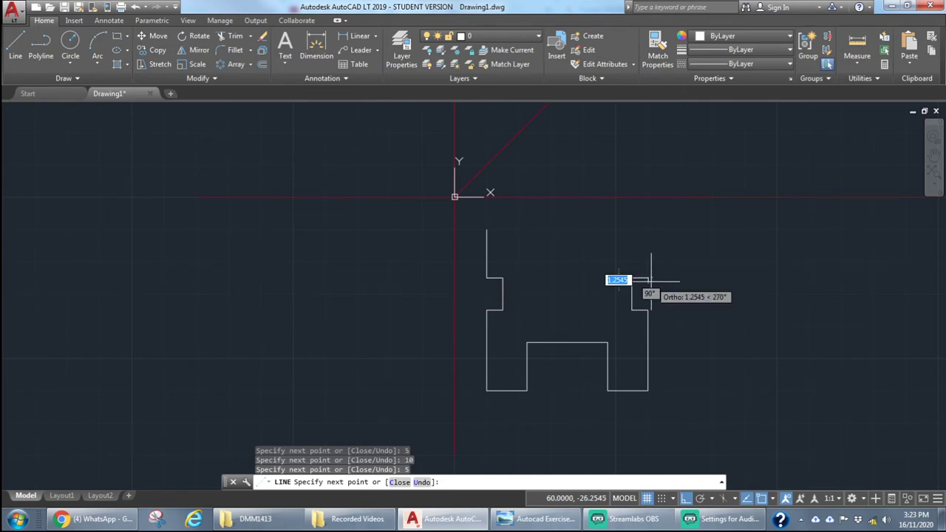
pyautogui.write('15')
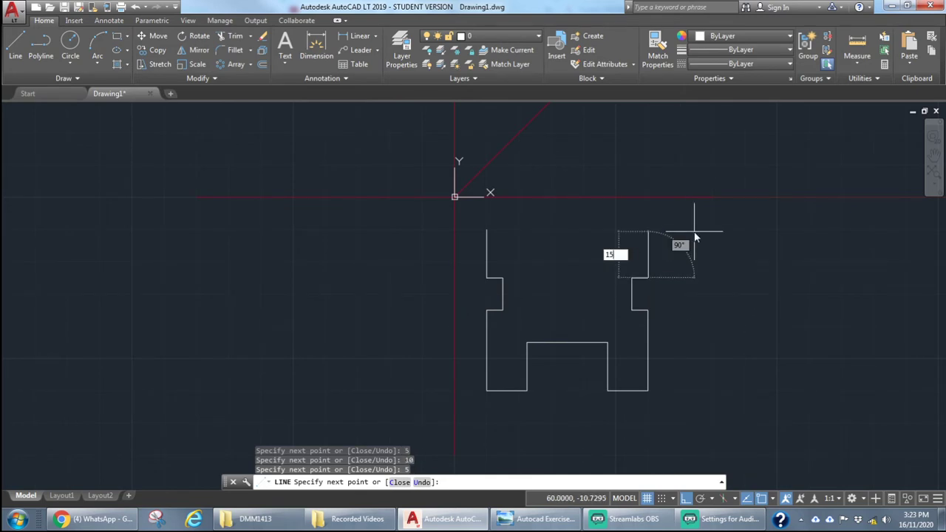
pyautogui.press('Return')
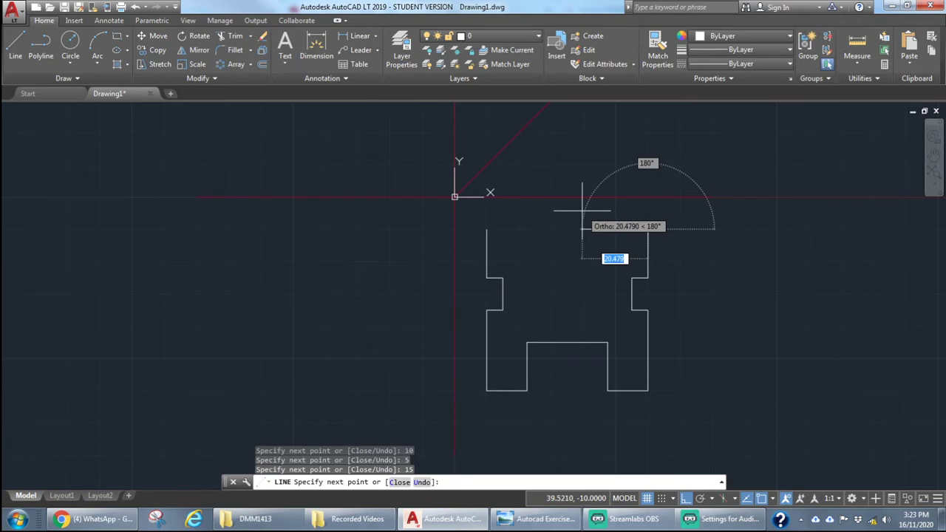
# Check the exercise image and draw the top edge 15 units left from the upper end of the right side.
pyautogui.click(544, 519)
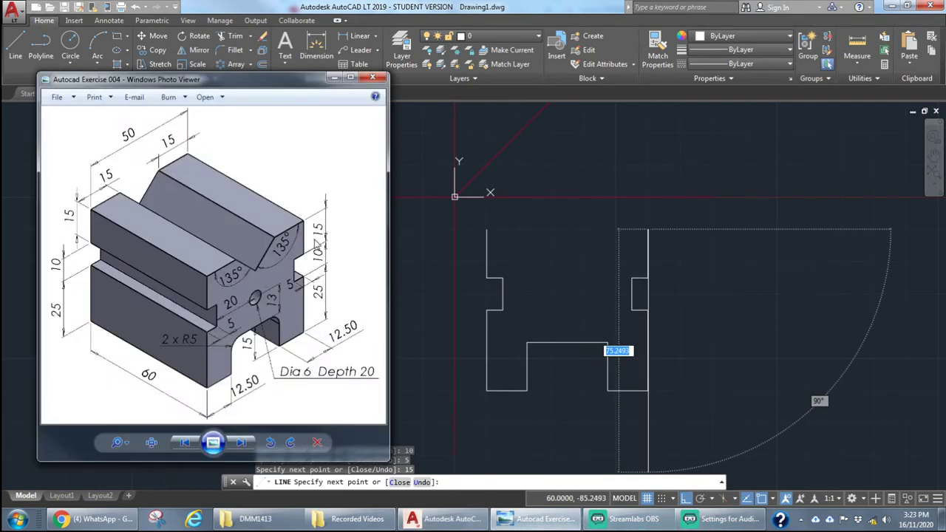
pyautogui.click(571, 520)
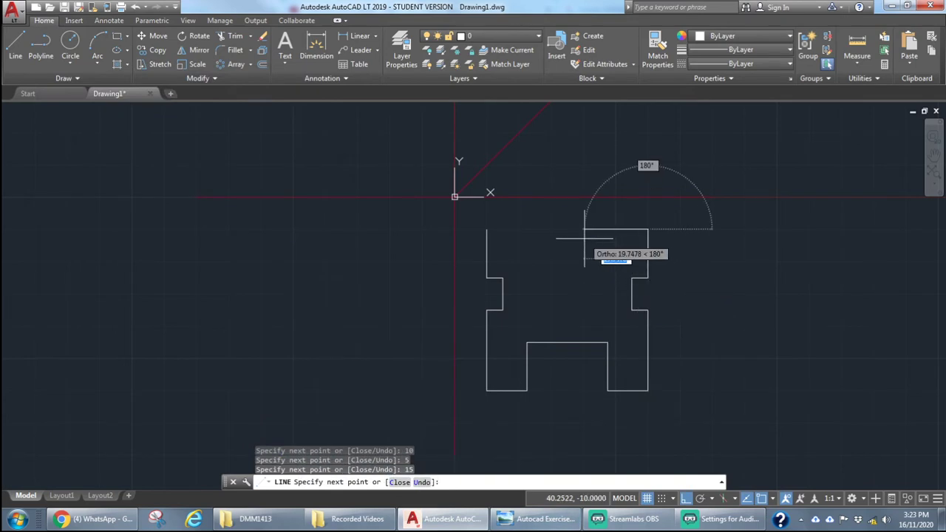
pyautogui.write('15')
pyautogui.press('Return')
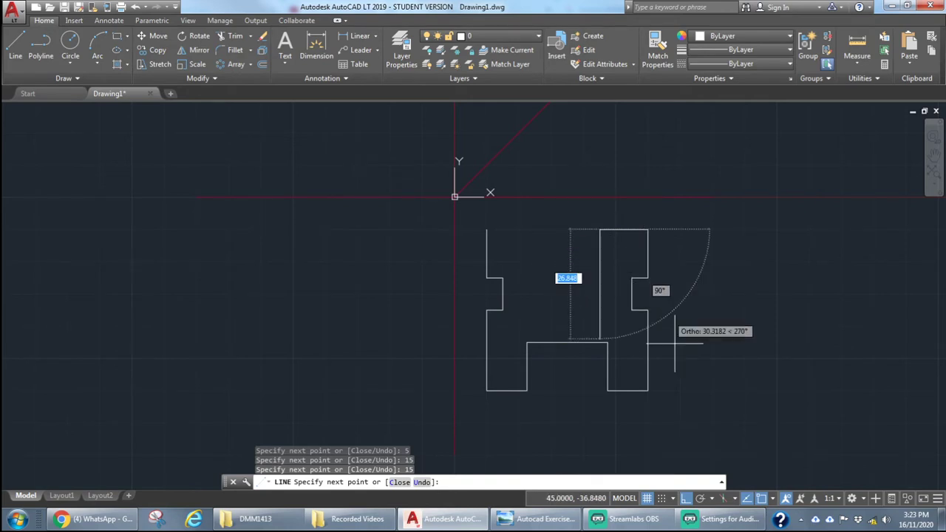
# Turn Ortho mode off and draw the V-groove's right flank as a 40-unit line at -135°, ending the line there.
pyautogui.click(687, 499)
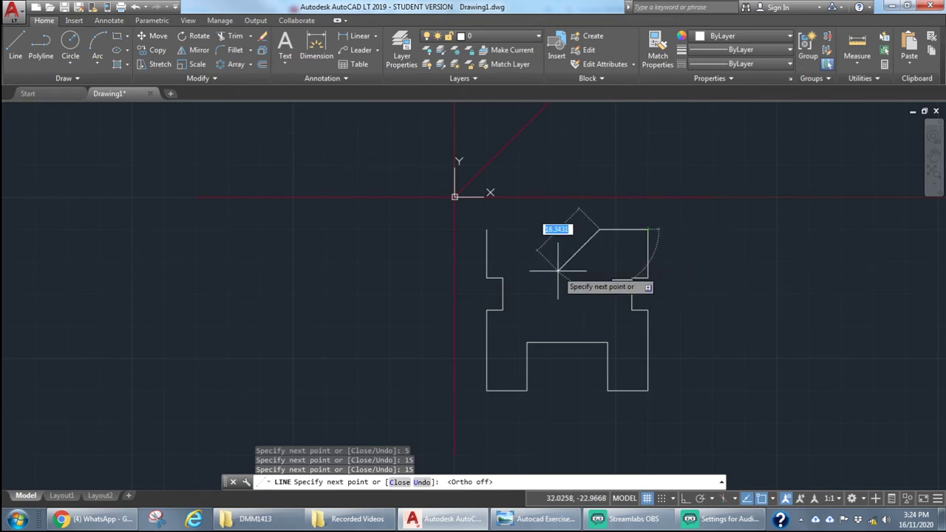
pyautogui.write('@')
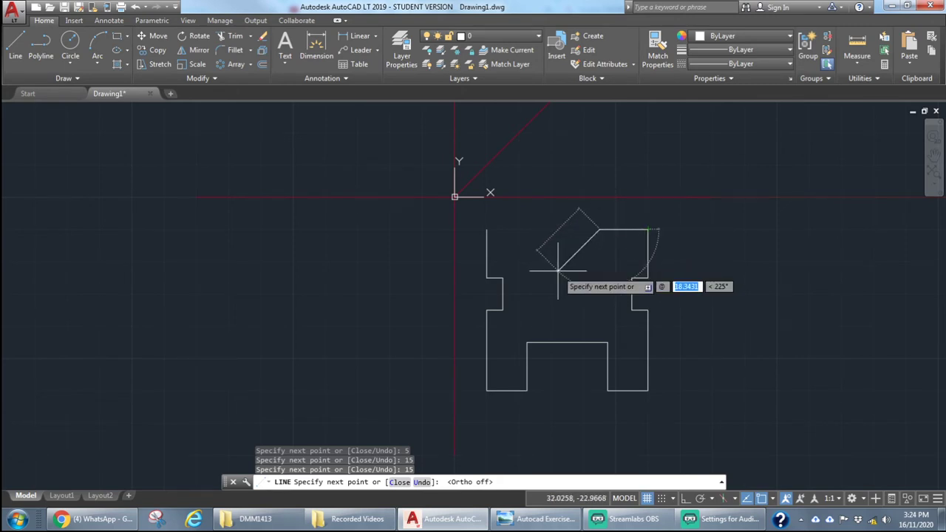
pyautogui.write('40')
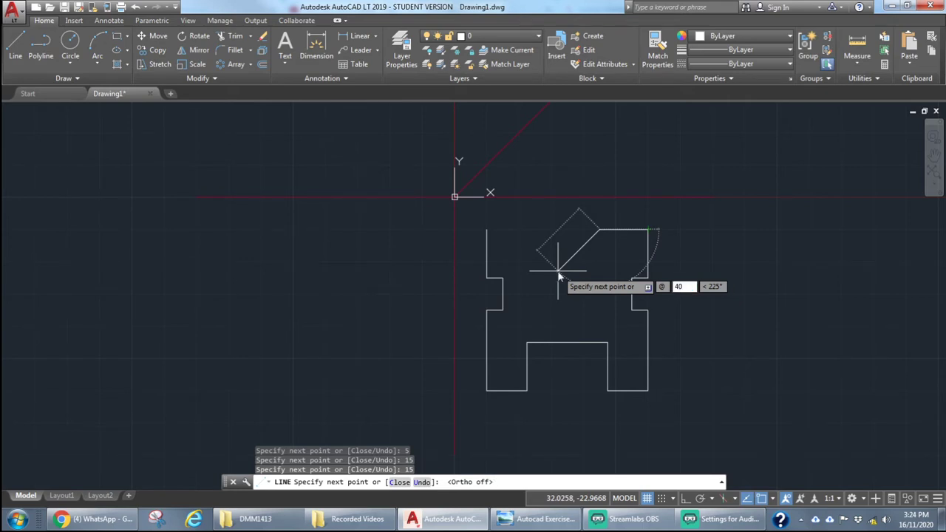
pyautogui.press('Tab')
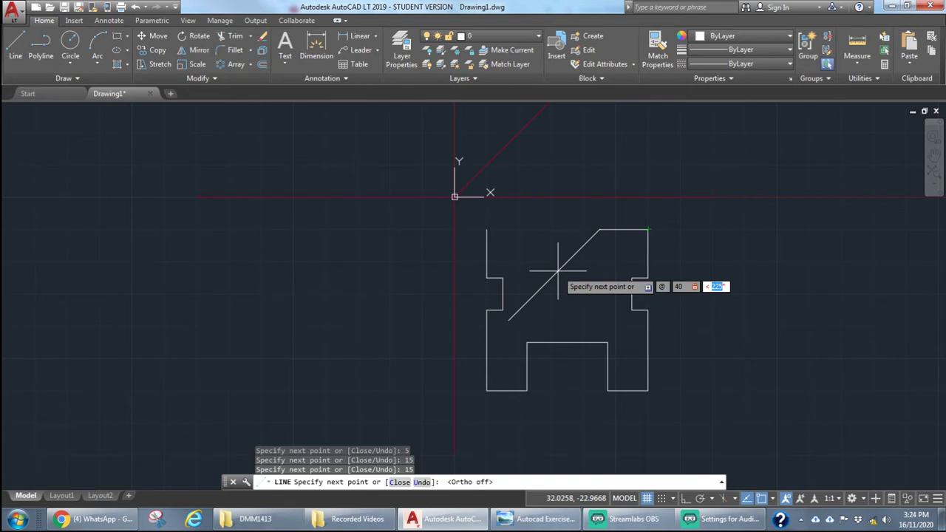
pyautogui.write('-135')
pyautogui.press('Return')
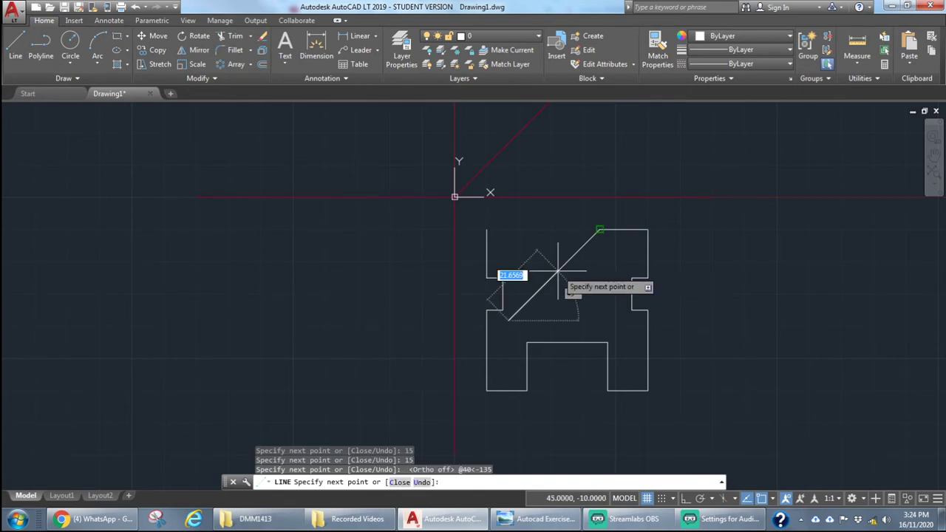
pyautogui.press('Escape')
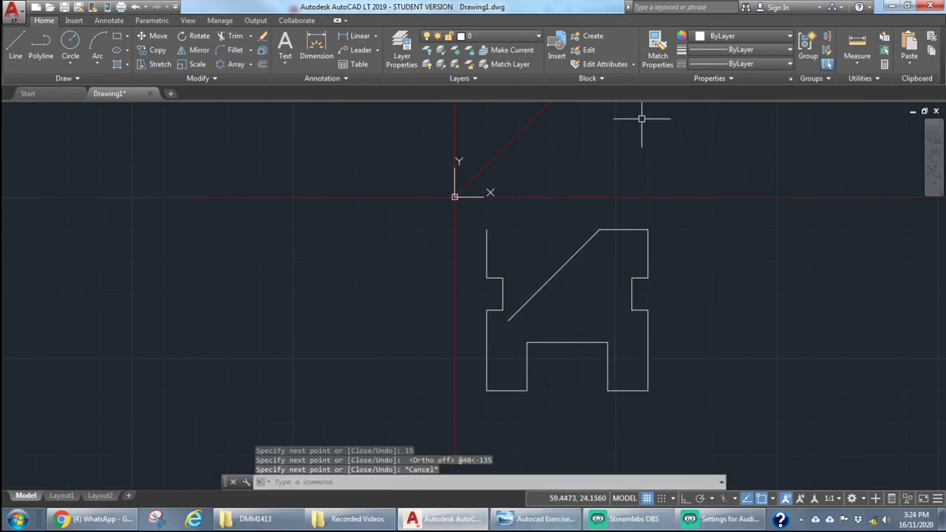
# Using the exercise image, draw a 15-unit top edge rightward from the upper end of the left side.
pyautogui.click(907, 5)
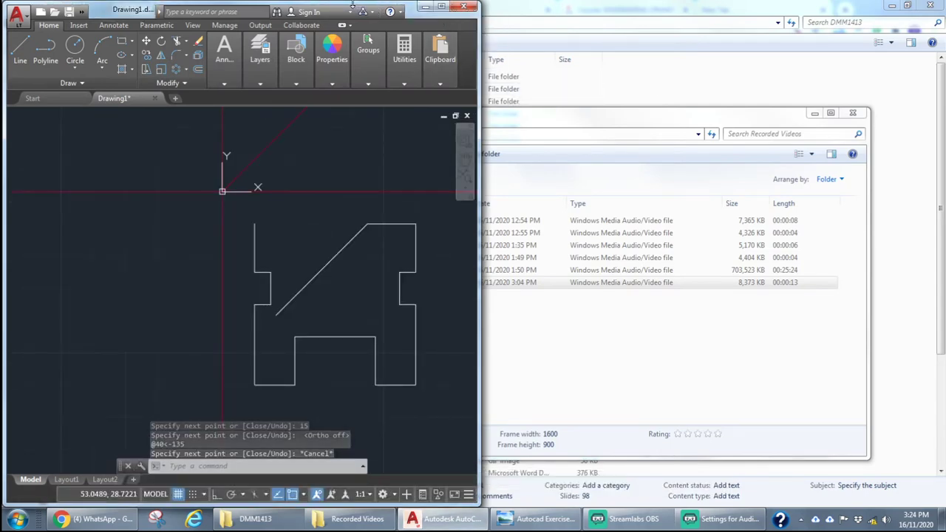
pyautogui.click(442, 6)
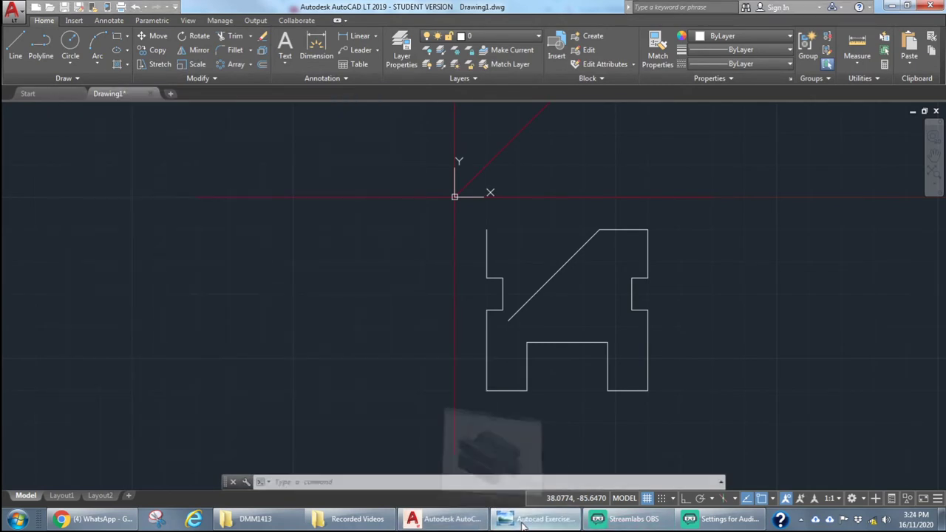
pyautogui.click(522, 519)
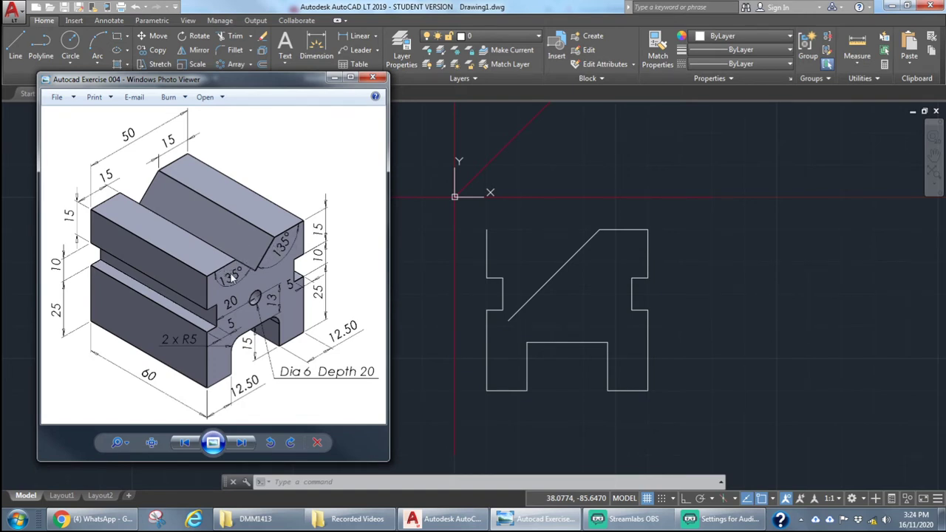
pyautogui.click(16, 41)
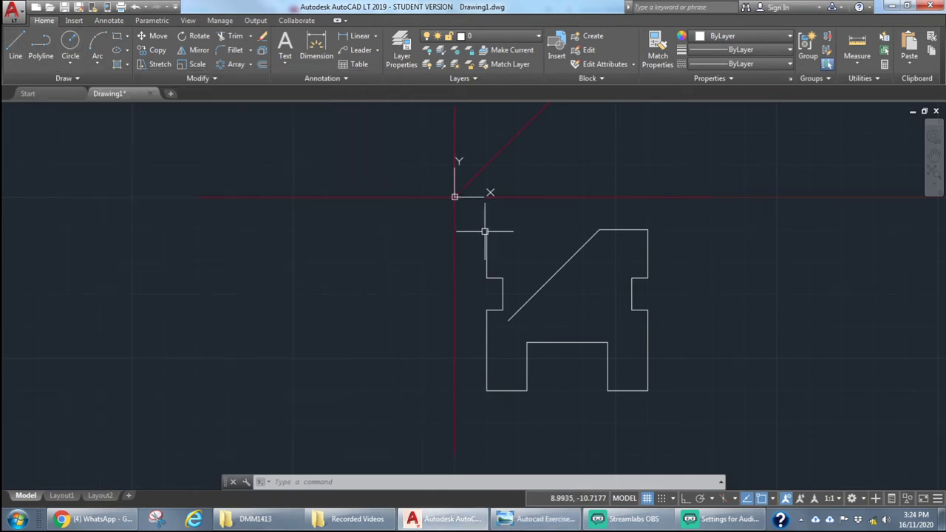
pyautogui.click(16, 45)
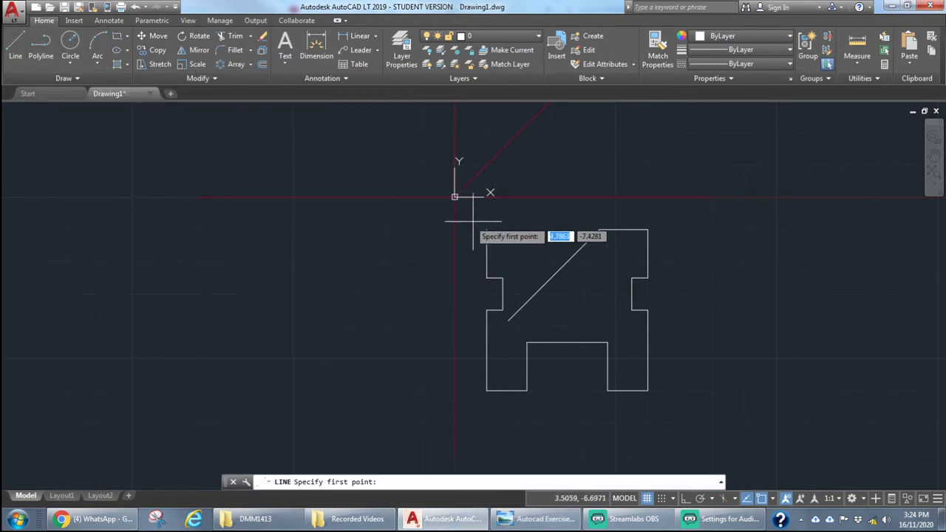
pyautogui.click(488, 197)
pyautogui.click(487, 229)
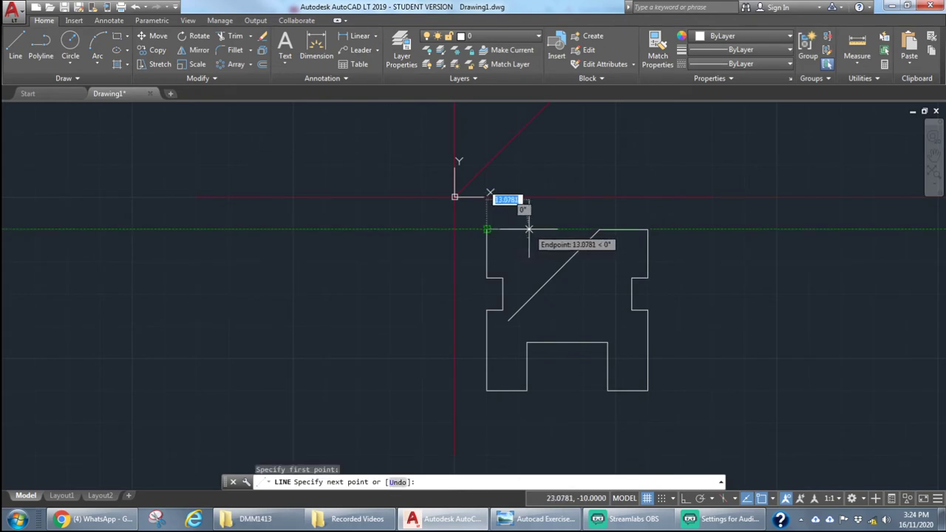
pyautogui.write('15')
pyautogui.press('Return')
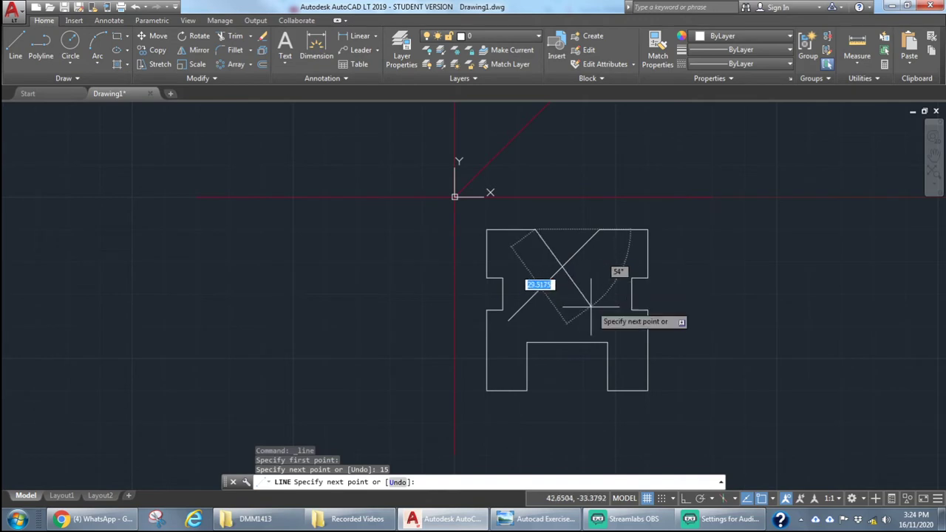
# Draw the V-groove's left flank as a 30-unit line at 315° from the end of the left top edge.
pyautogui.write('@ ')
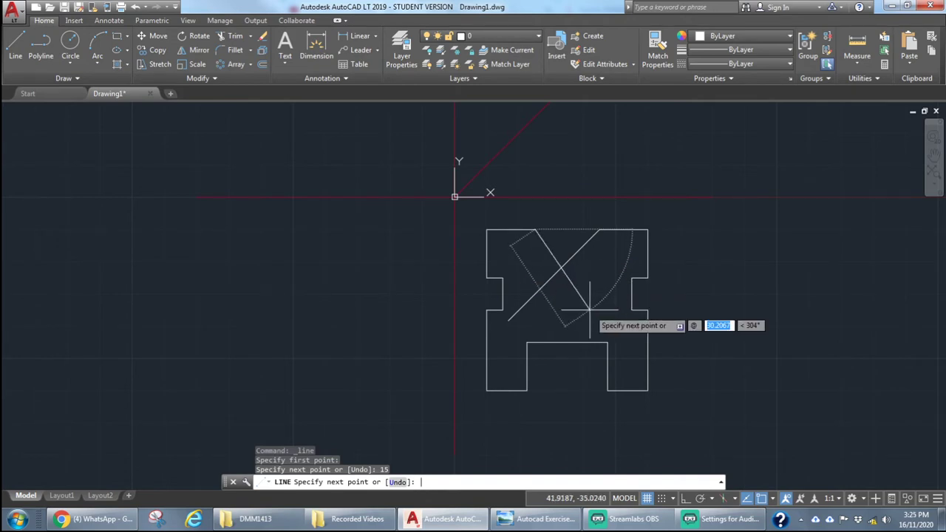
pyautogui.write('30')
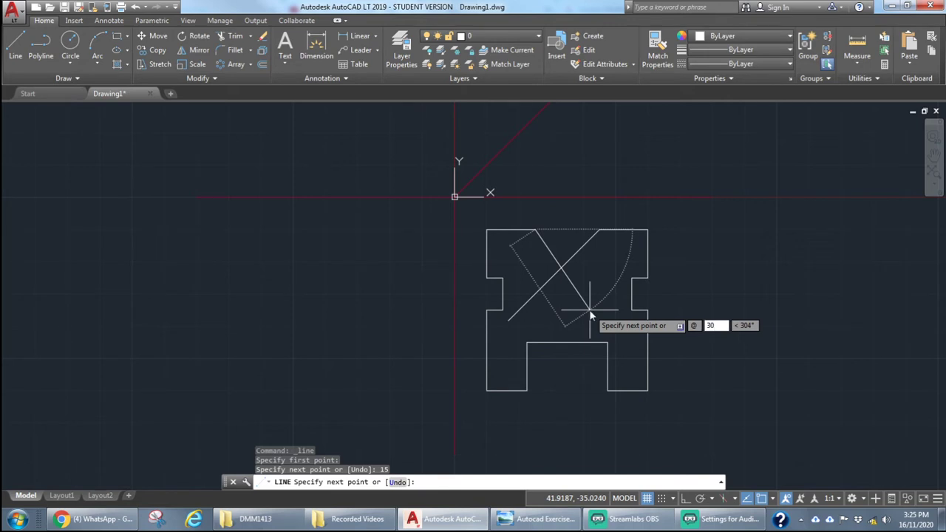
pyautogui.press('Tab')
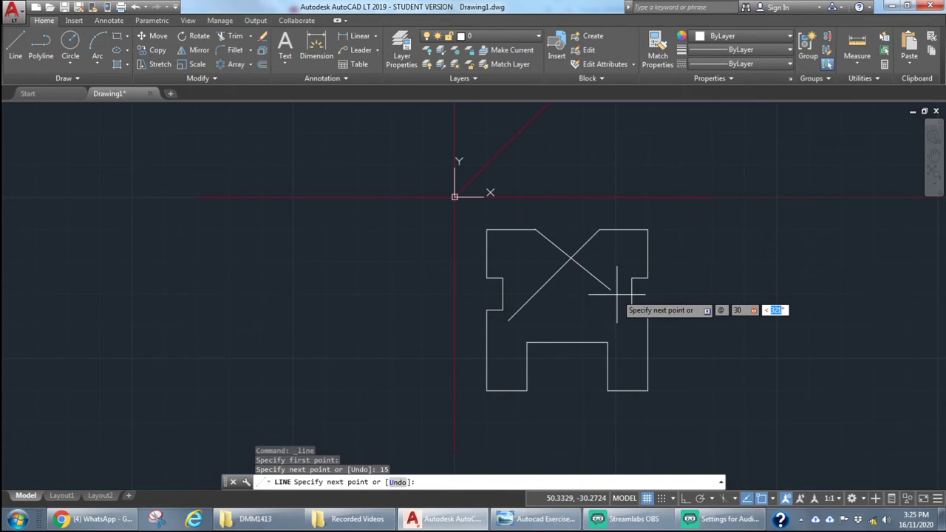
pyautogui.click(542, 519)
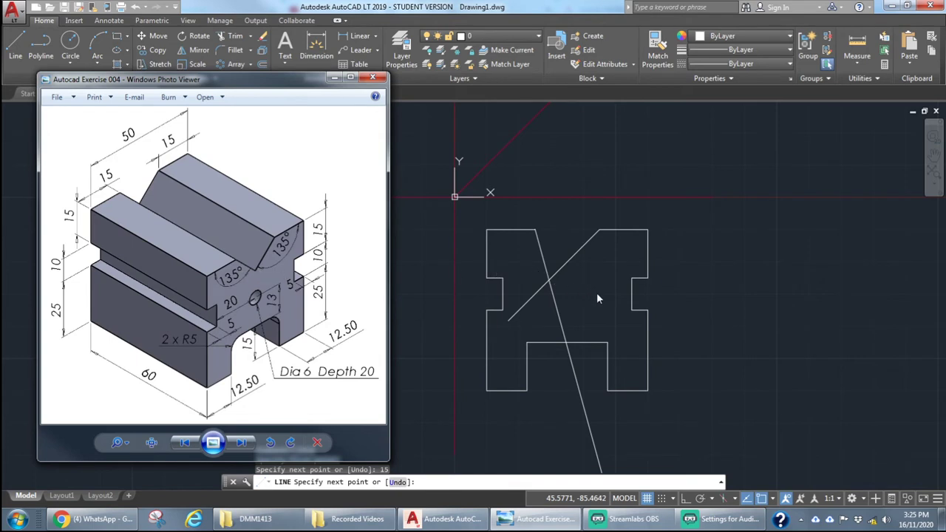
pyautogui.click(709, 352)
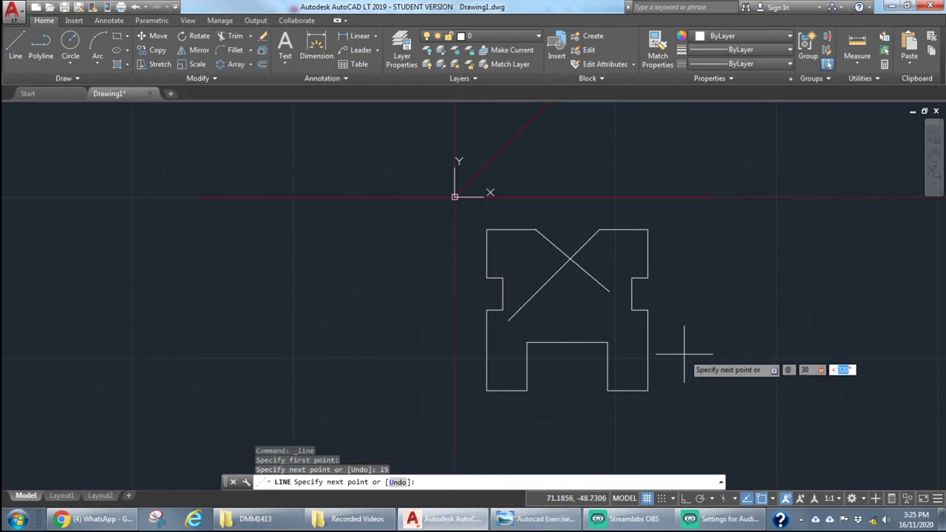
pyautogui.write('315')
pyautogui.press('Return')
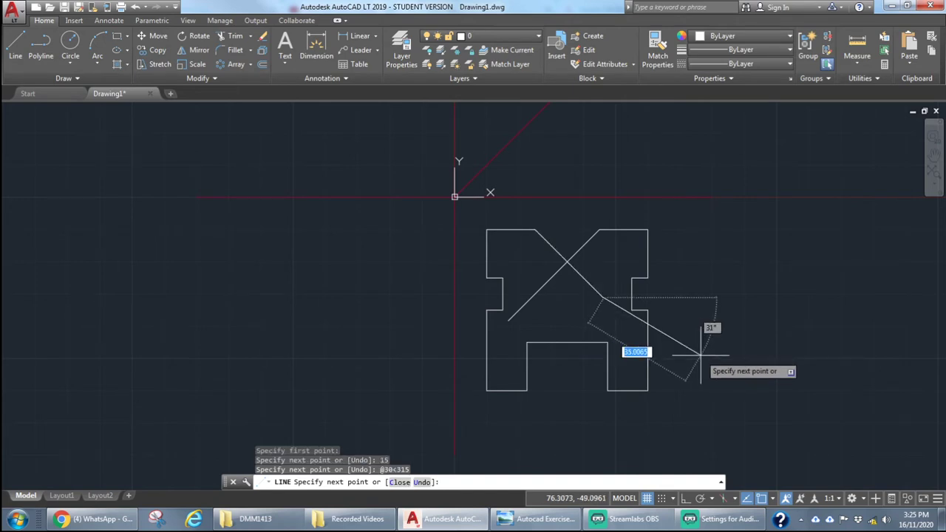
pyautogui.press('Escape')
# Trim both crossing V-groove lines below their intersection, using the two lines as cutting edges.
pyautogui.write('R')
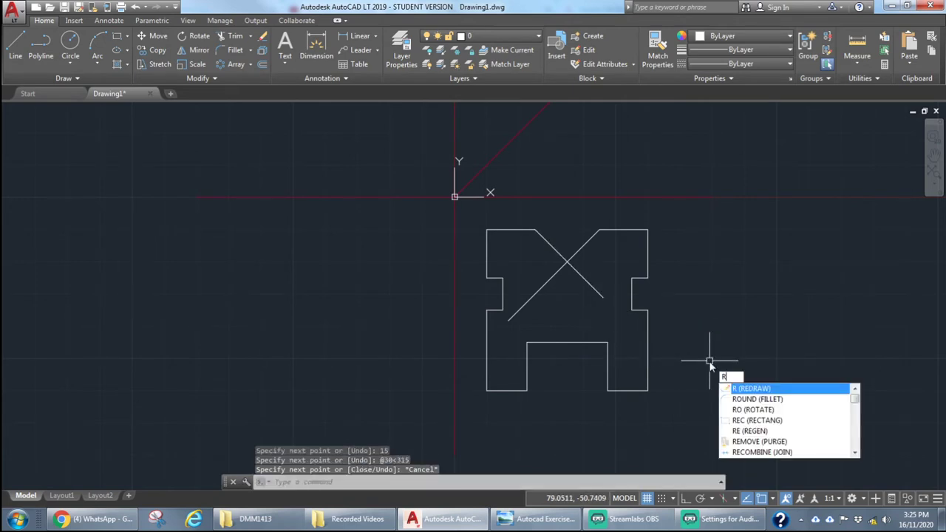
pyautogui.press('BackSpace')
pyautogui.write('trim')
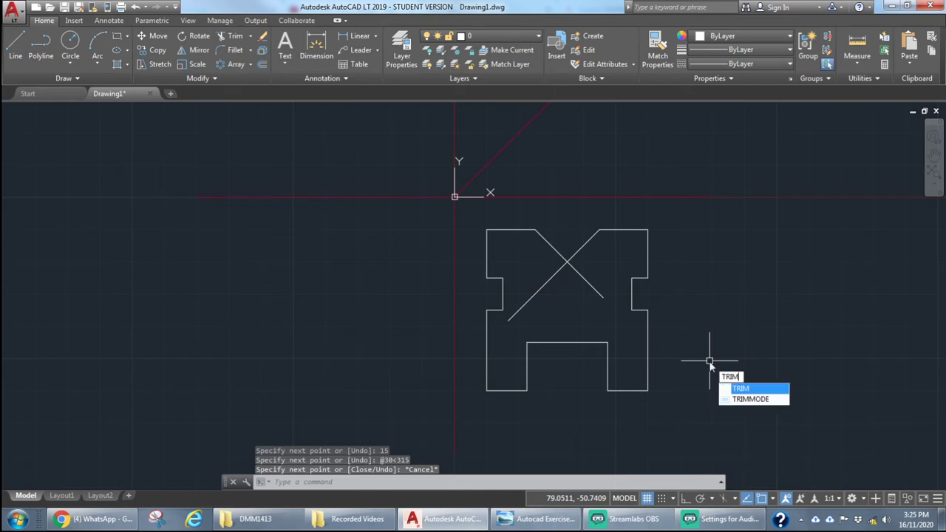
pyautogui.press('Return')
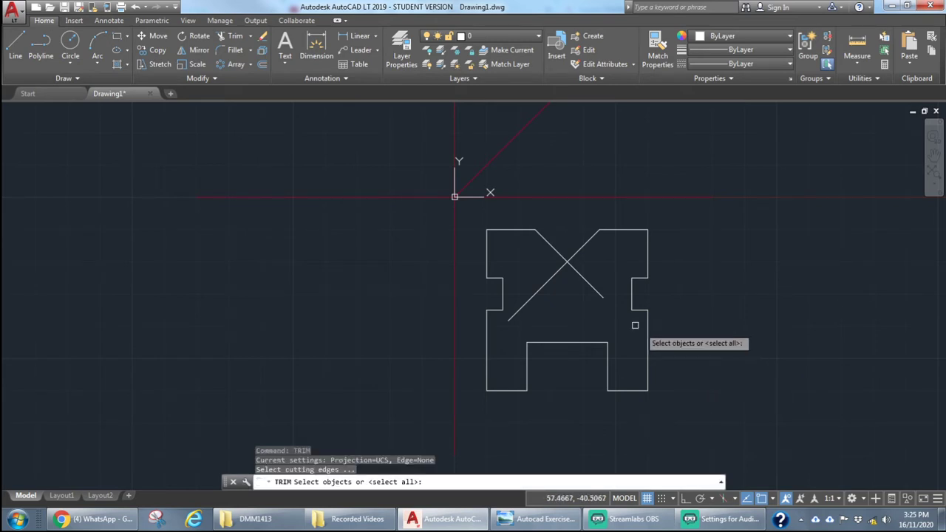
pyautogui.click(556, 274)
pyautogui.click(577, 272)
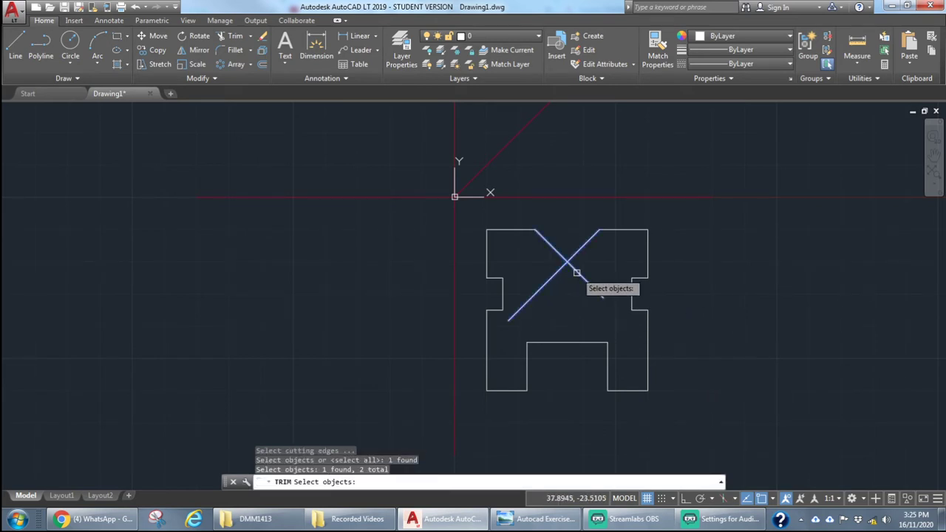
pyautogui.press('Return')
pyautogui.click(577, 272)
pyautogui.click(559, 270)
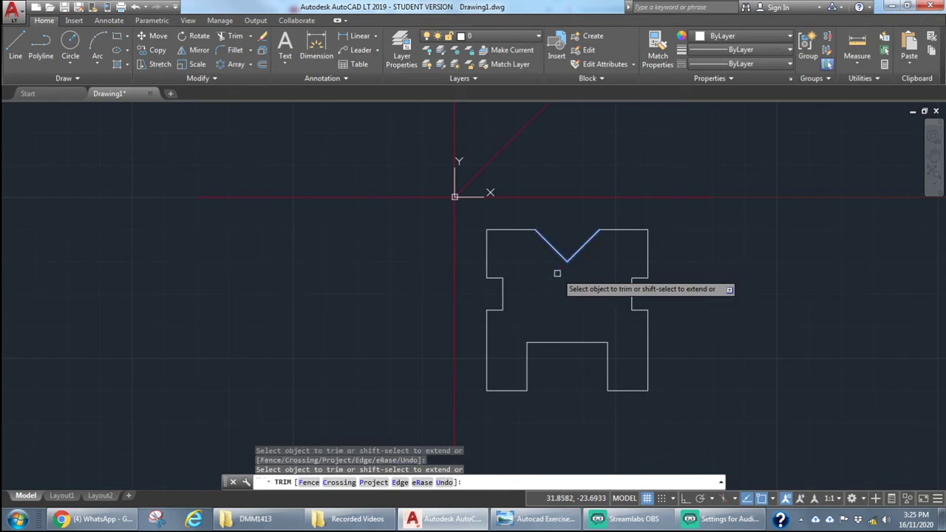
pyautogui.press('Escape')
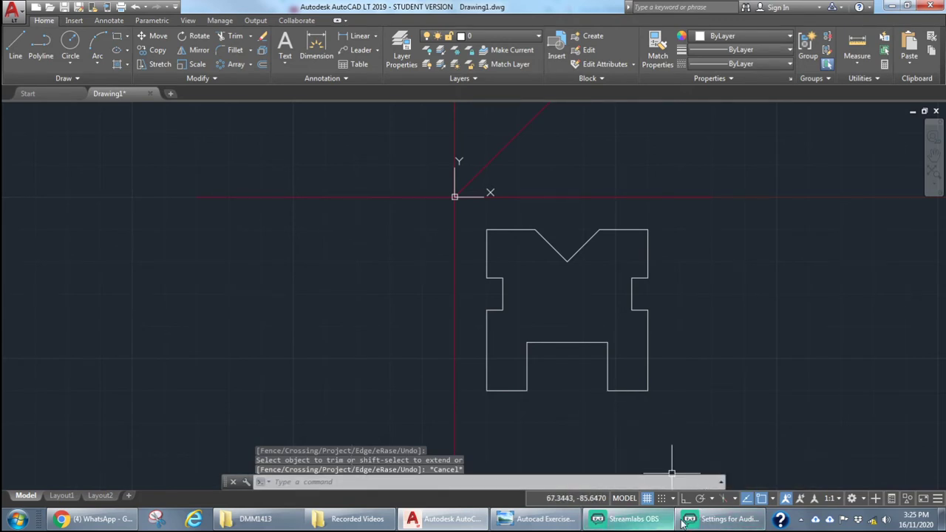
# Consult the exercise image, draw a circle of about 6 units radius inside the front view between the side grooves, and select it.
pyautogui.click(534, 519)
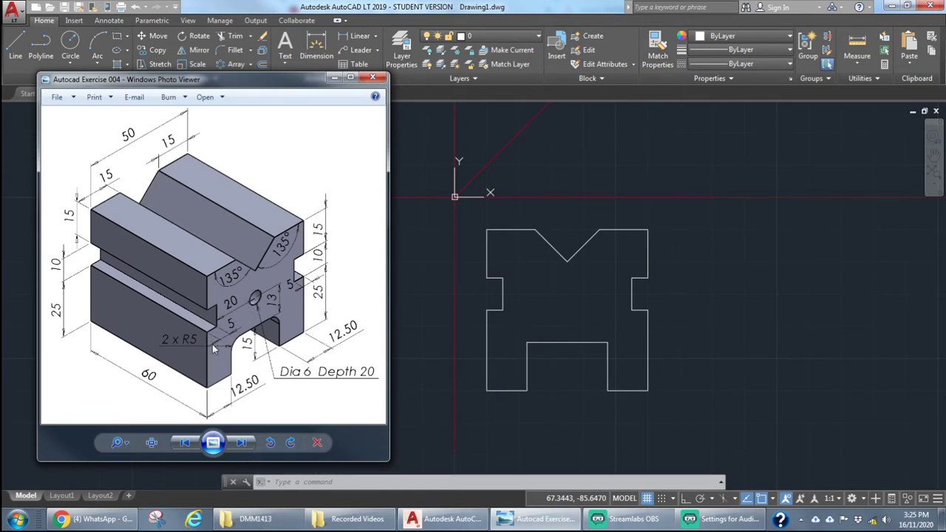
pyautogui.click(73, 42)
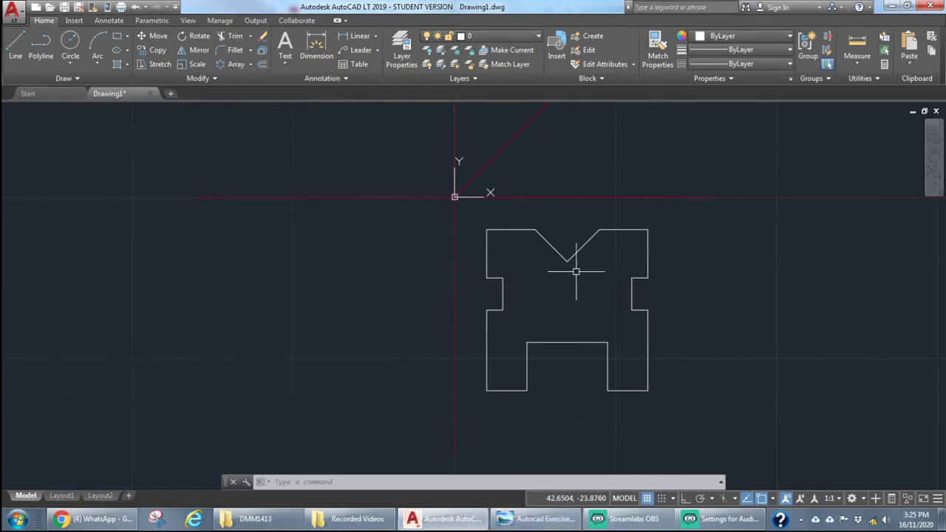
pyautogui.click(544, 291)
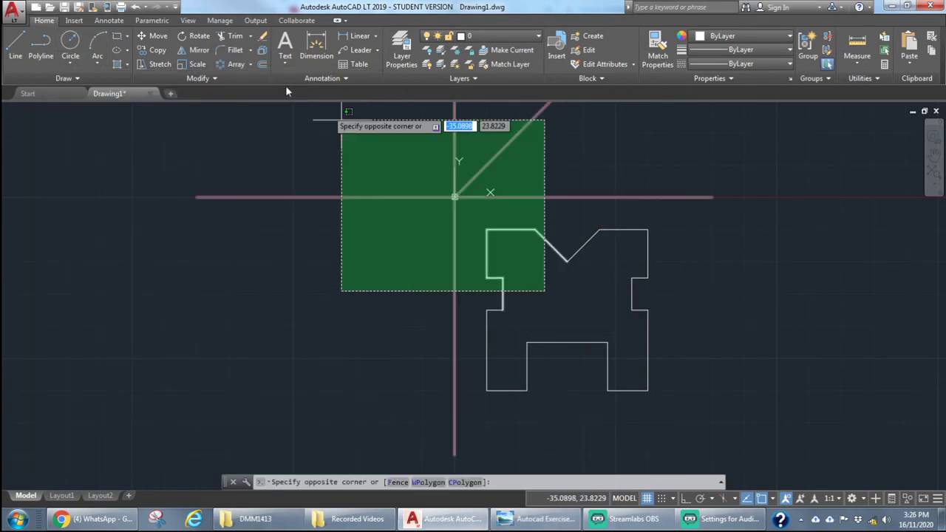
pyautogui.click(70, 42)
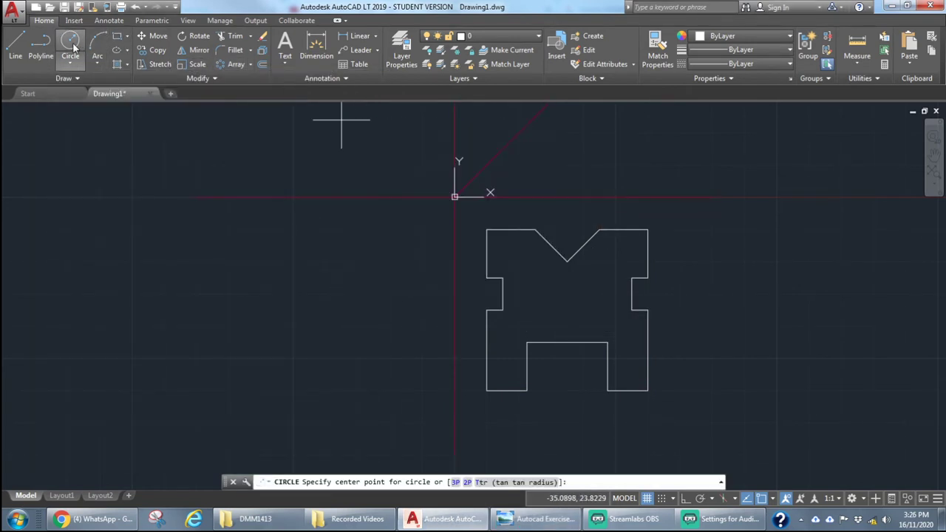
pyautogui.click(548, 296)
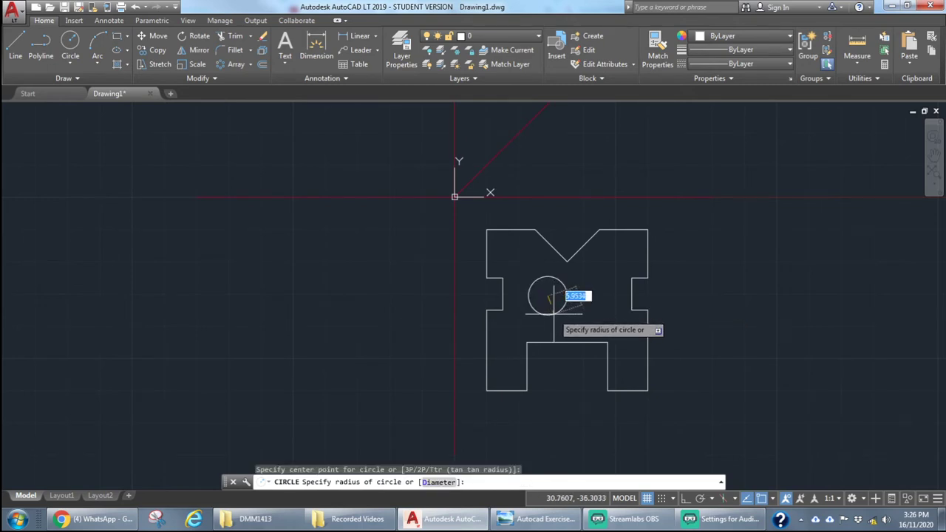
pyautogui.click(555, 314)
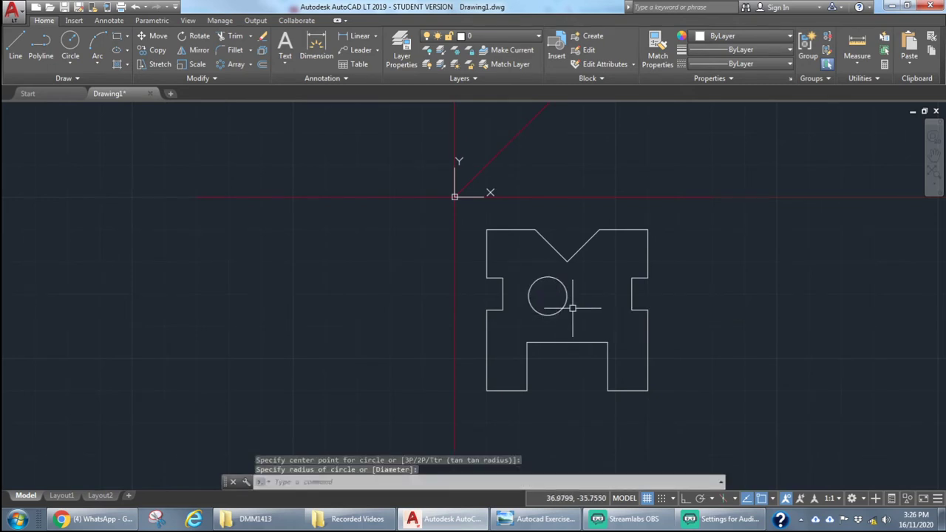
pyautogui.click(568, 297)
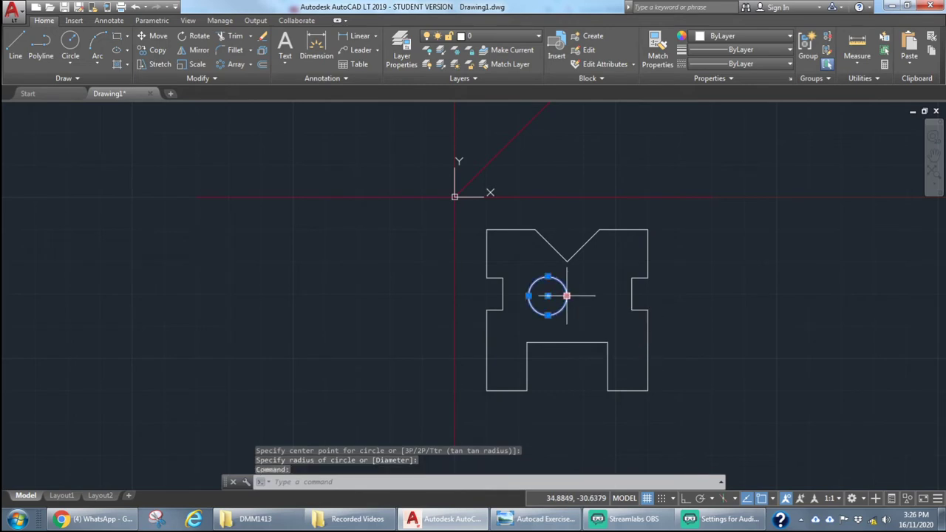
# Set the diameter of the circle inside the front view to 6.
pyautogui.press('Escape')
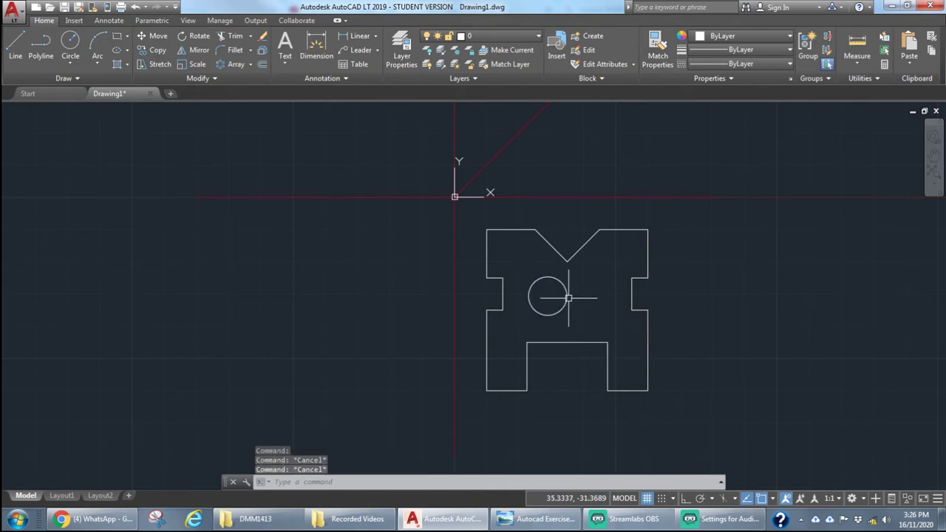
pyautogui.click(567, 296)
pyautogui.click(683, 239)
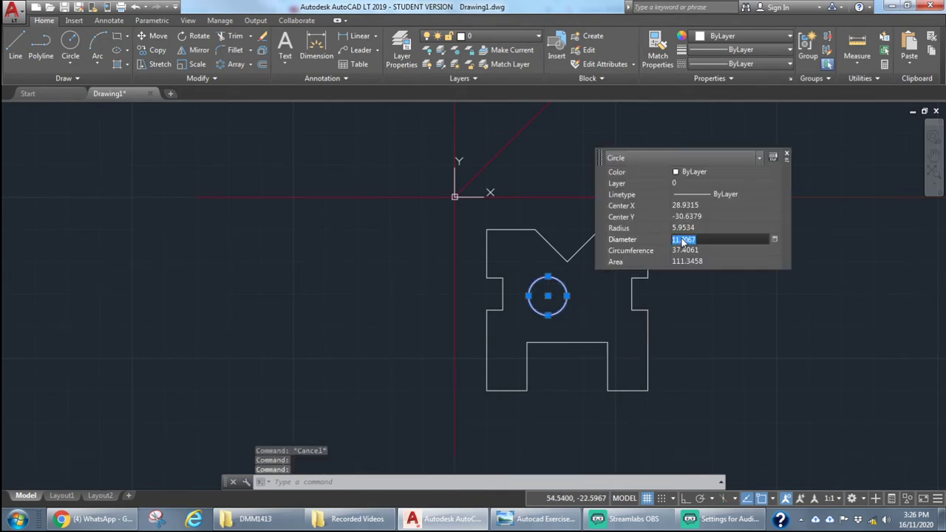
pyautogui.moveTo(698, 239); pyautogui.dragTo(642, 243)
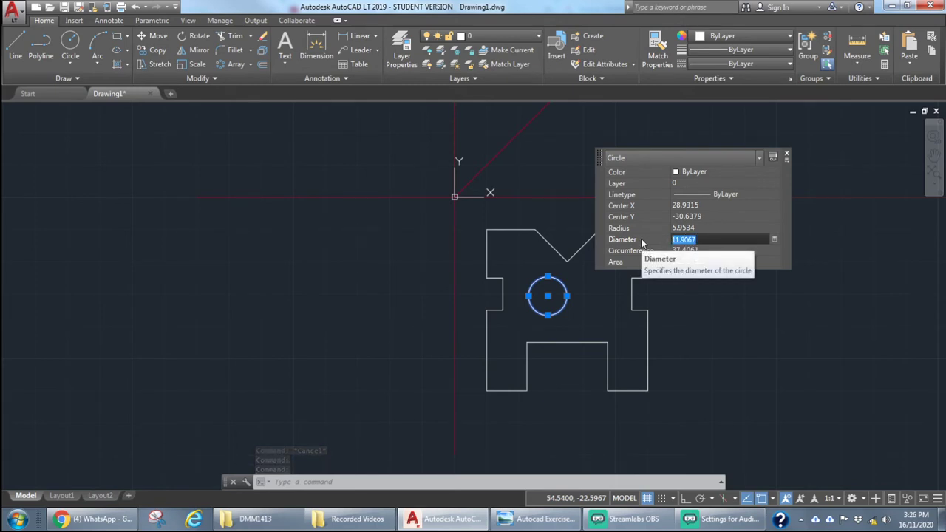
pyautogui.write('6')
pyautogui.press('Tab')
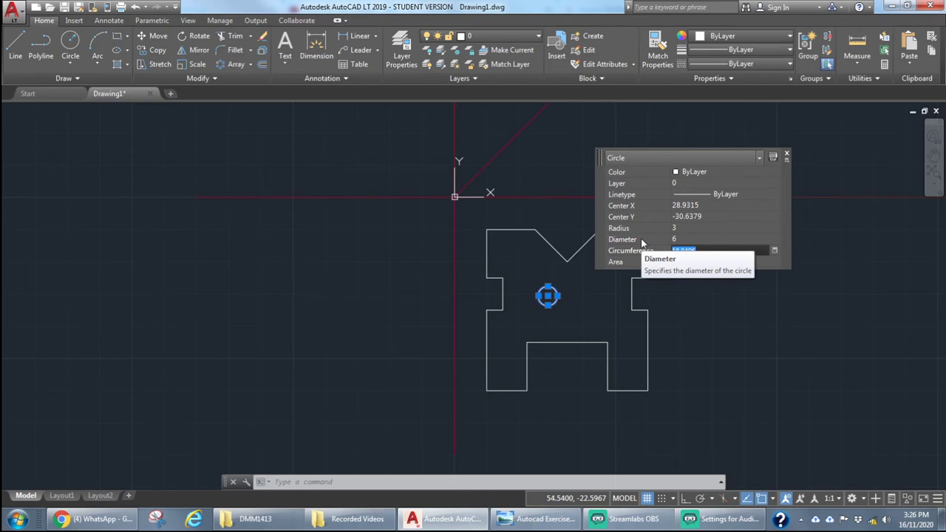
pyautogui.click(589, 312)
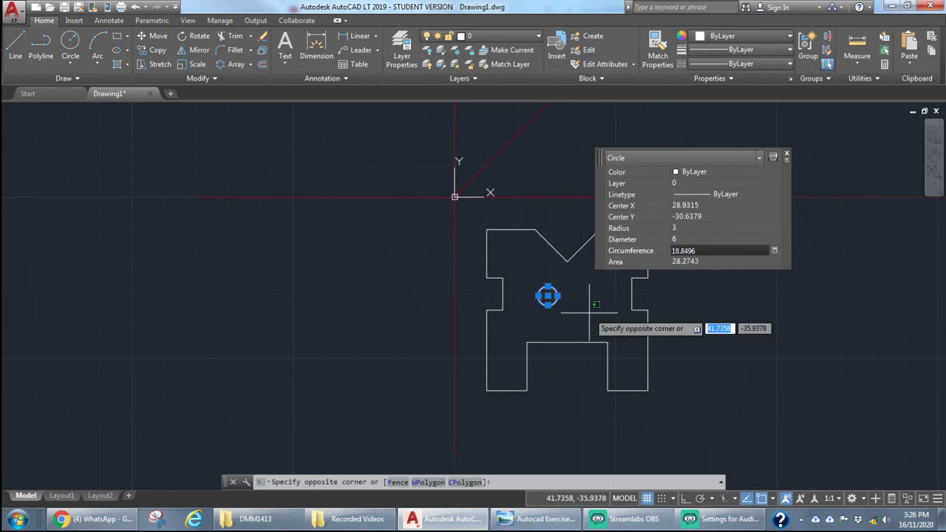
pyautogui.press('Escape')
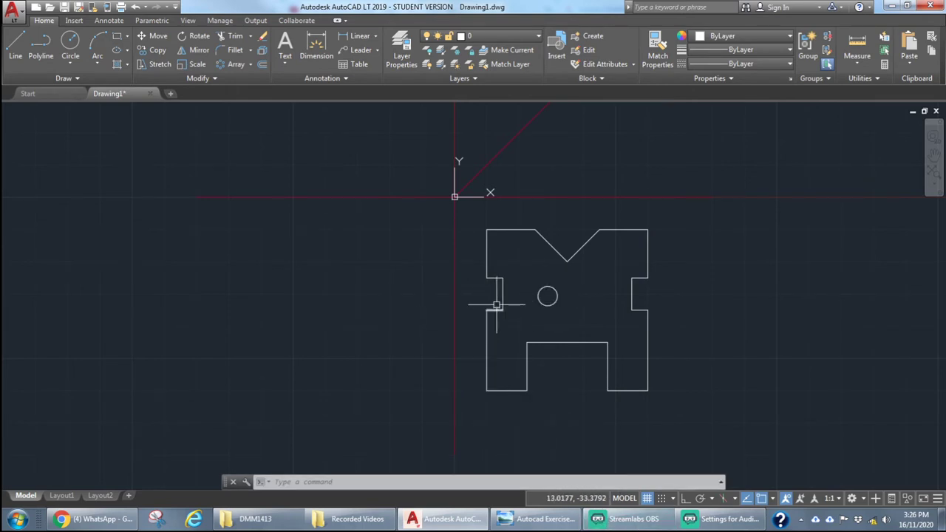
# Make the extension layer the current layer.
pyautogui.moveTo(625, 519)
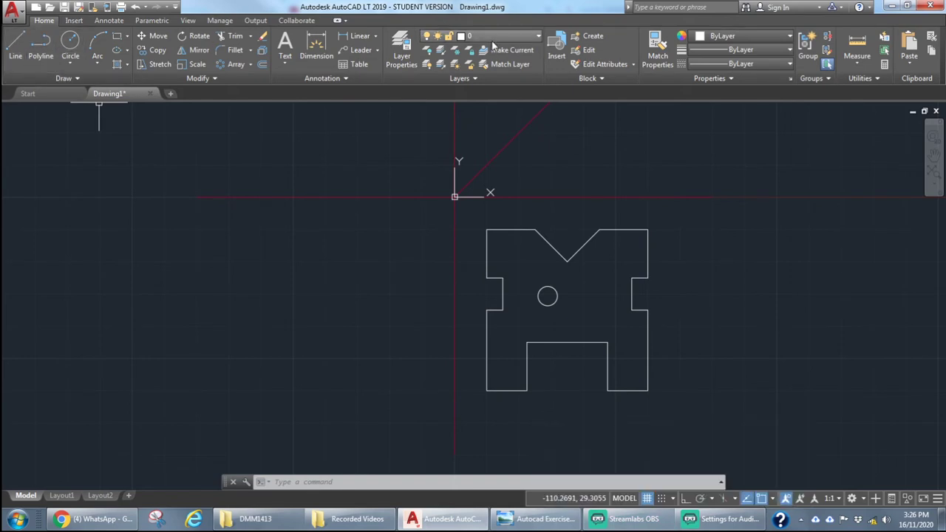
pyautogui.click(493, 36)
pyautogui.click(482, 66)
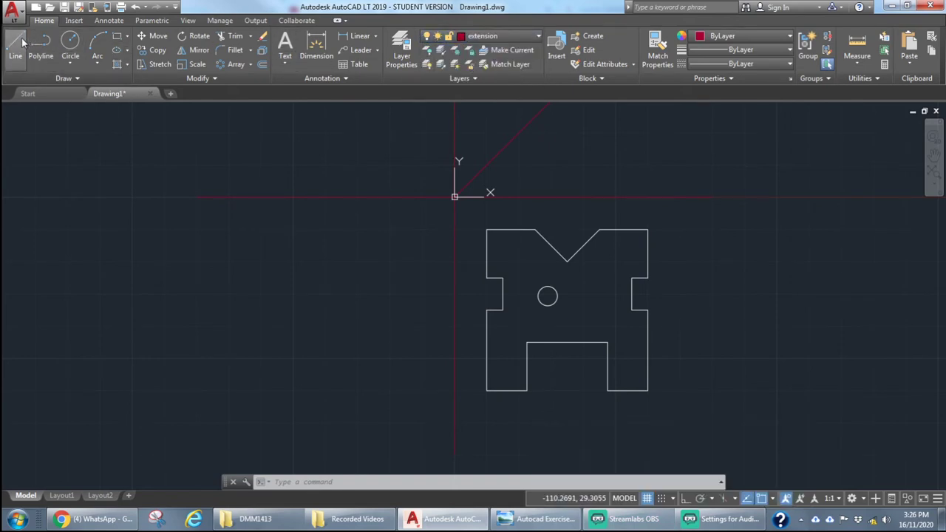
pyautogui.click(17, 44)
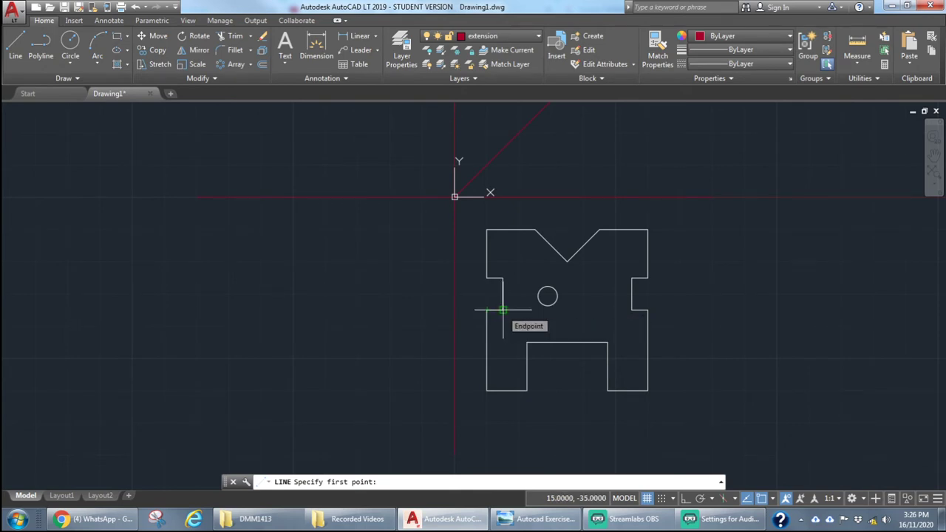
pyautogui.click(503, 310)
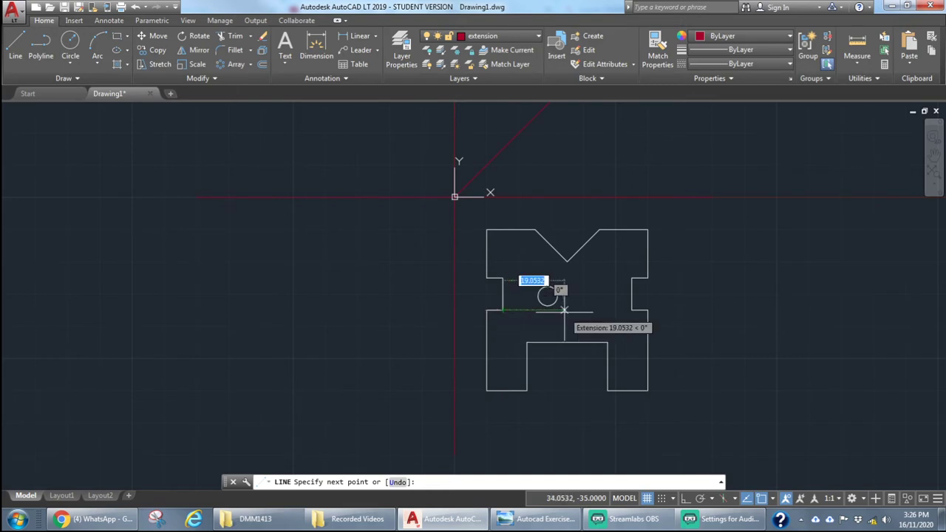
pyautogui.press('Escape')
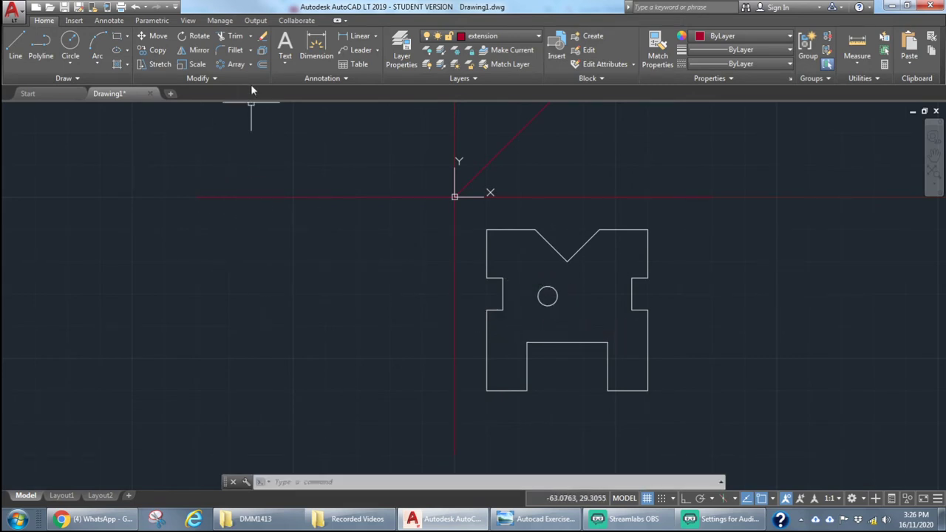
# Offset the inner vertical edge of the front view's left side groove 20 units to the right.
pyautogui.click(260, 65)
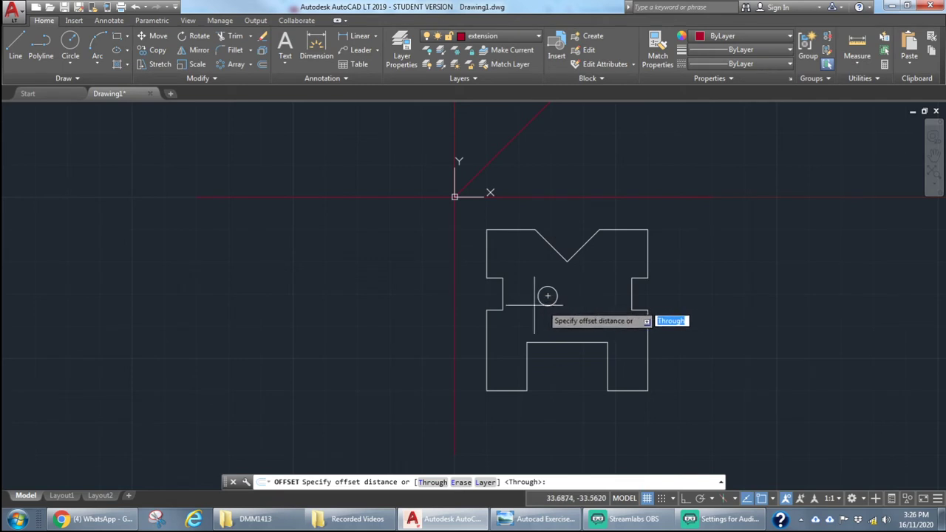
pyautogui.write('20')
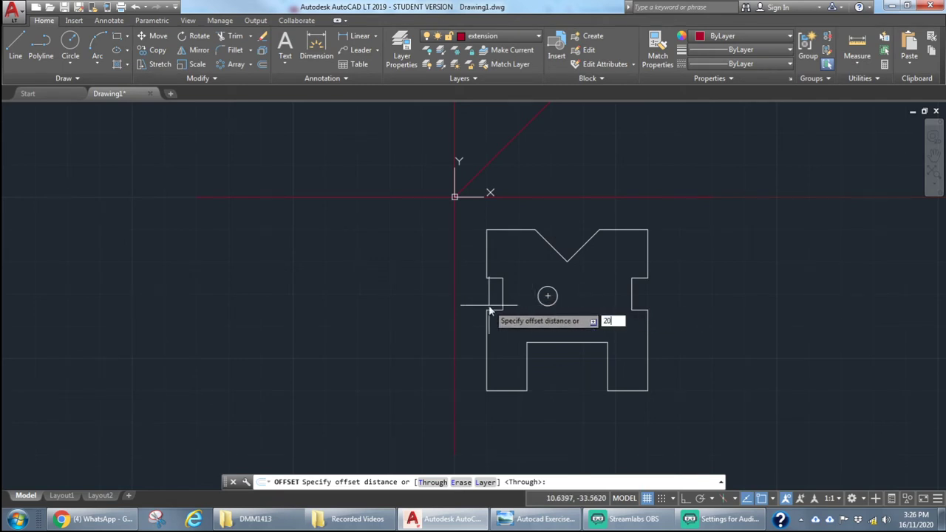
pyautogui.press('Return')
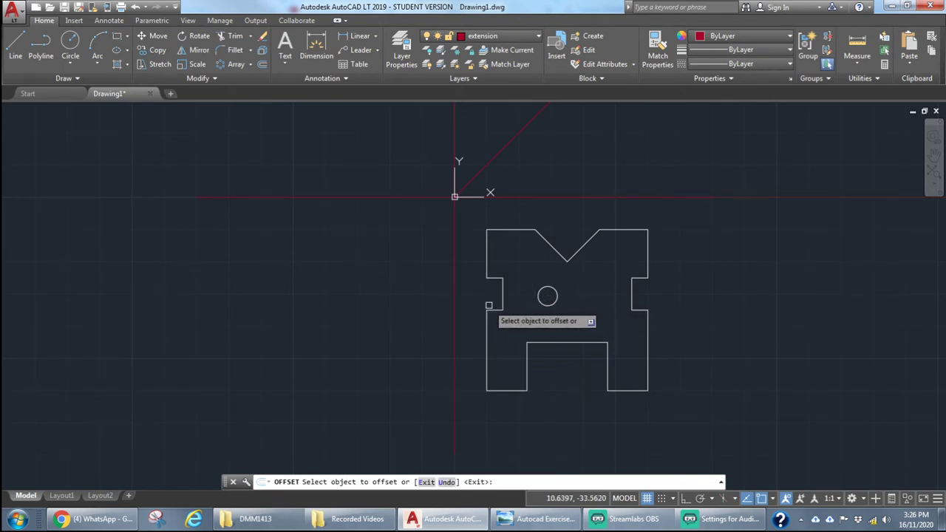
pyautogui.click(502, 292)
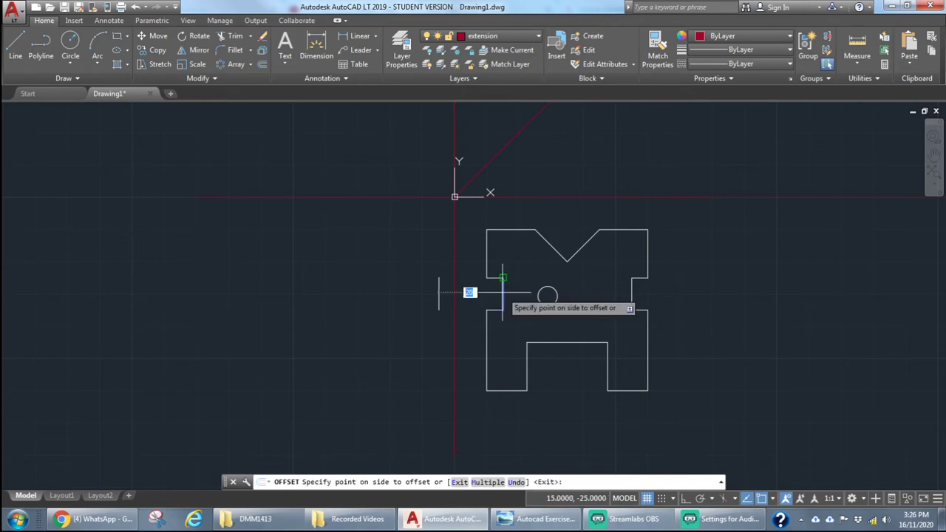
pyautogui.click(593, 297)
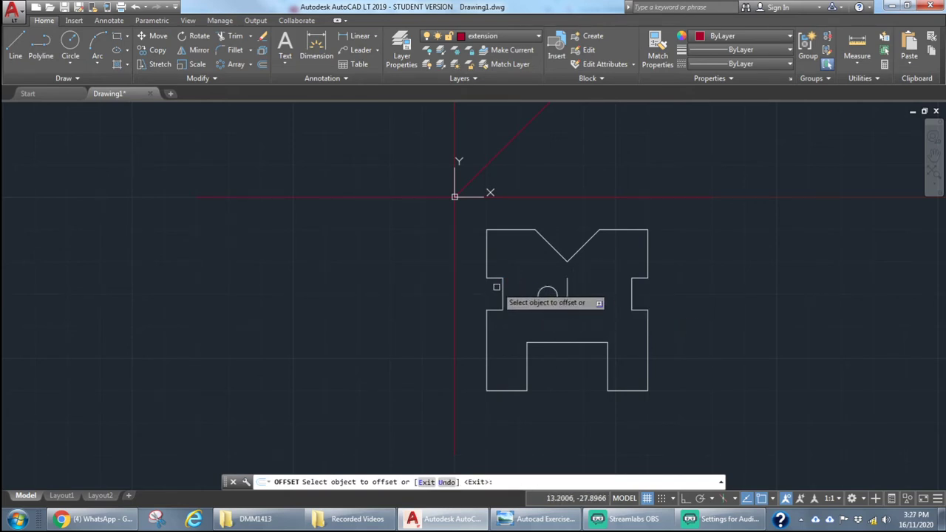
pyautogui.press('Escape')
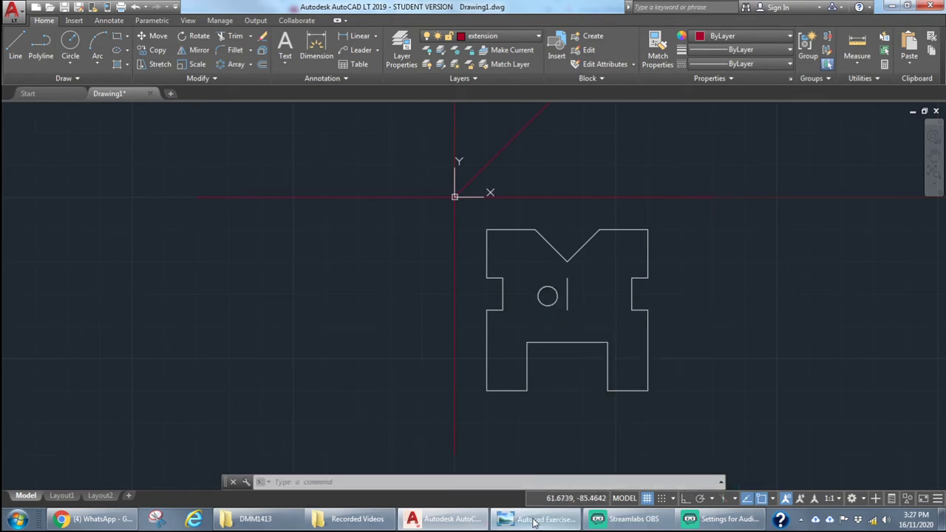
# Consult the exercise image and offset the top edge of the bottom slot 13 units upward.
pyautogui.click(538, 519)
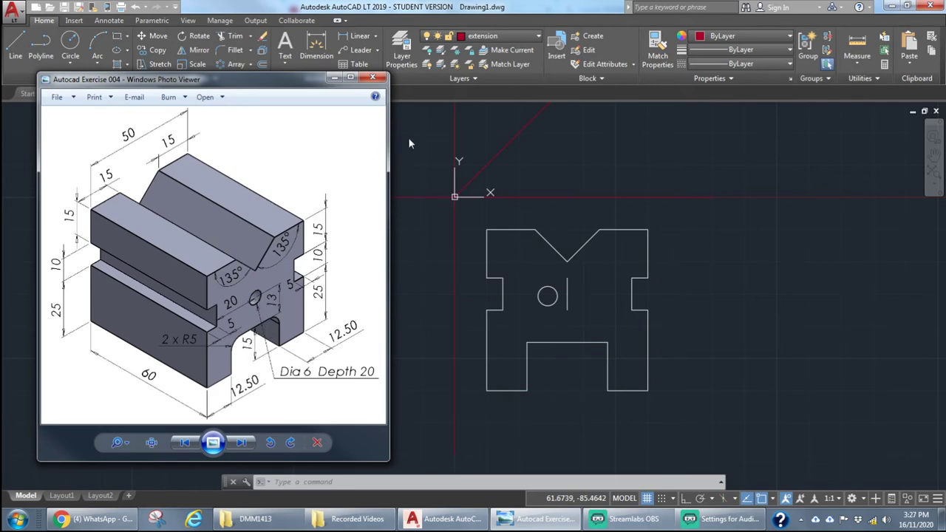
pyautogui.click(257, 67)
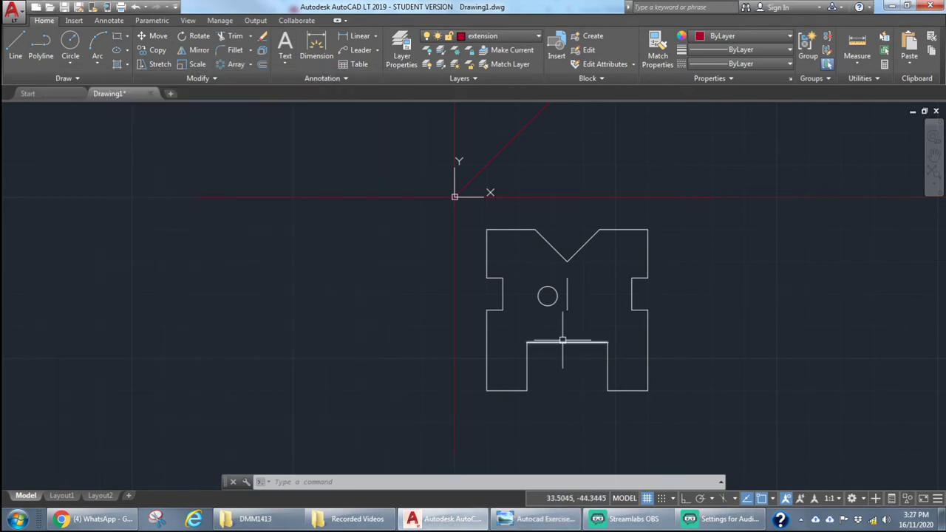
pyautogui.click(564, 343)
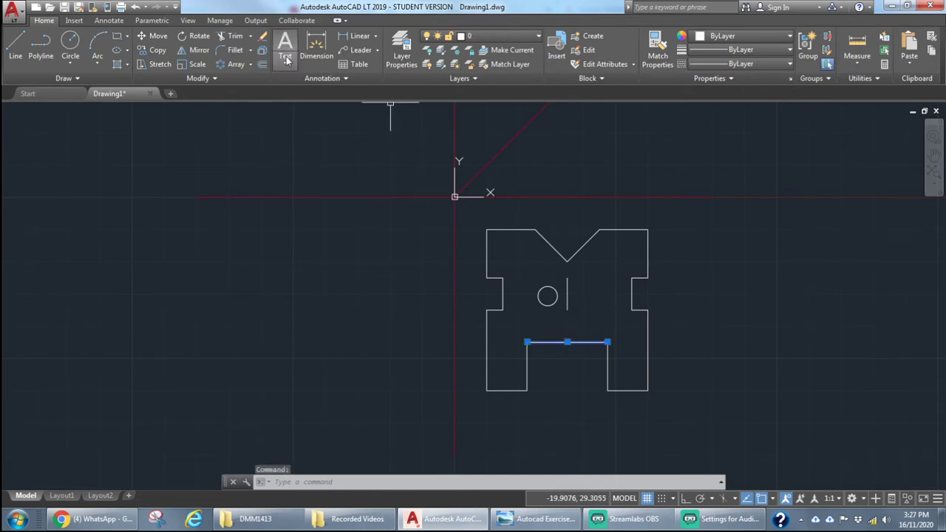
pyautogui.click(264, 65)
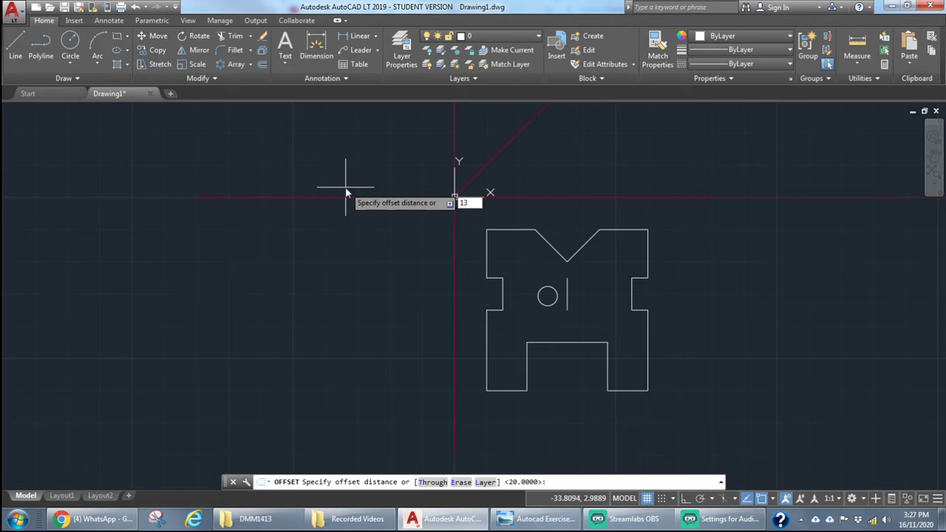
pyautogui.press('Return')
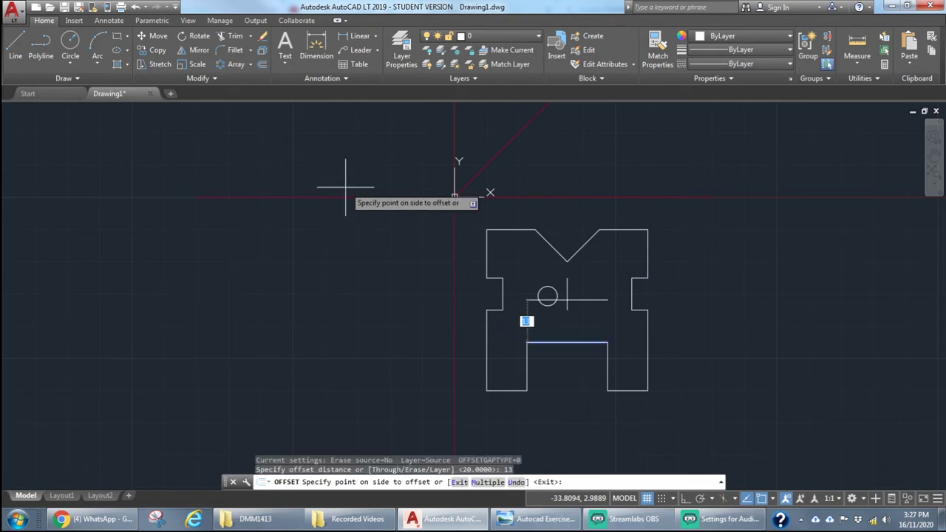
pyautogui.click(591, 302)
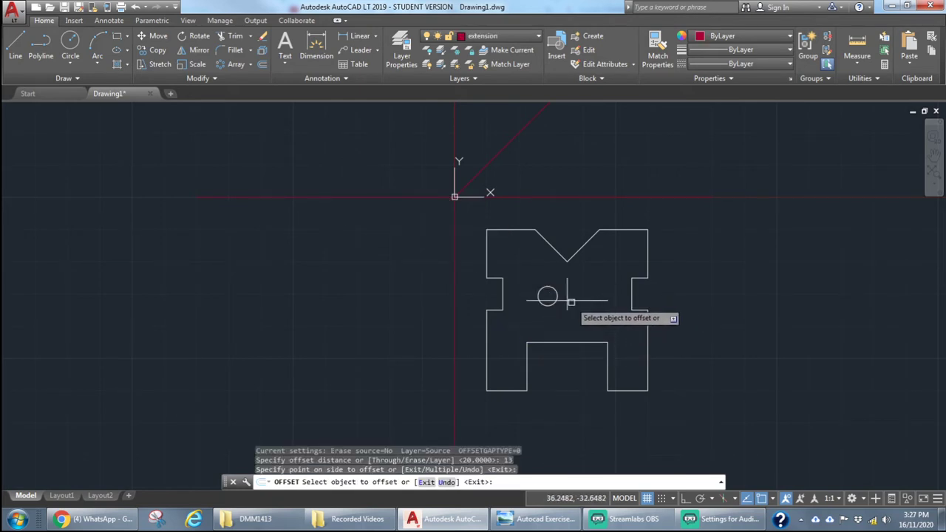
pyautogui.press('Escape')
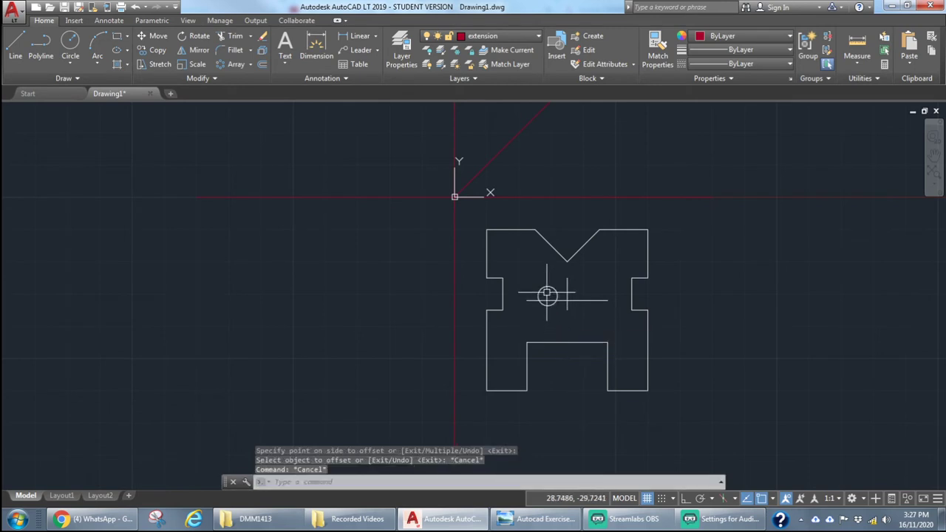
# Move the circle by its centre to the intersection of the two offset lines.
pyautogui.click(547, 296)
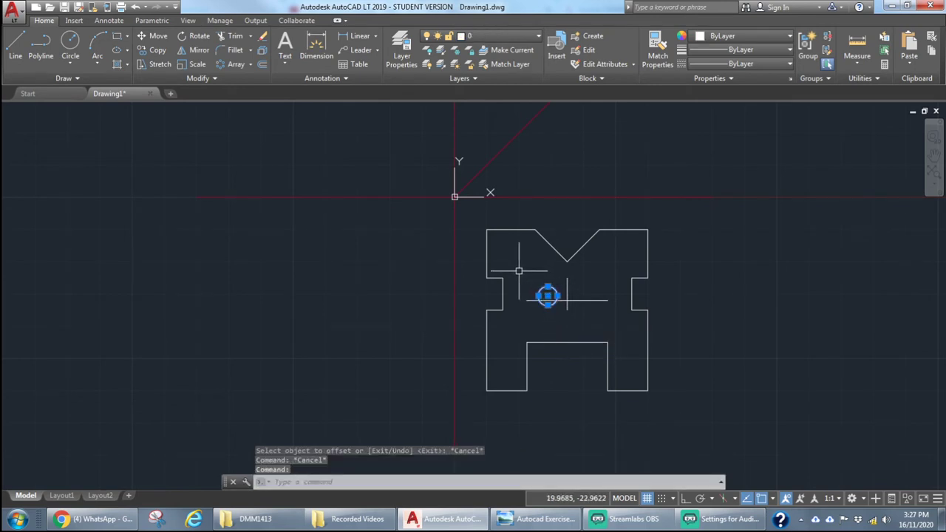
pyautogui.press('Escape')
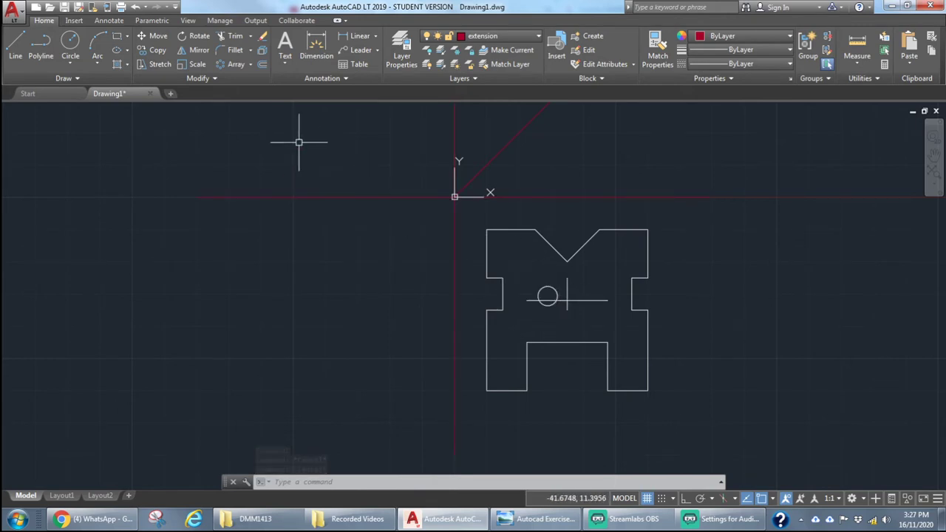
pyautogui.click(214, 79)
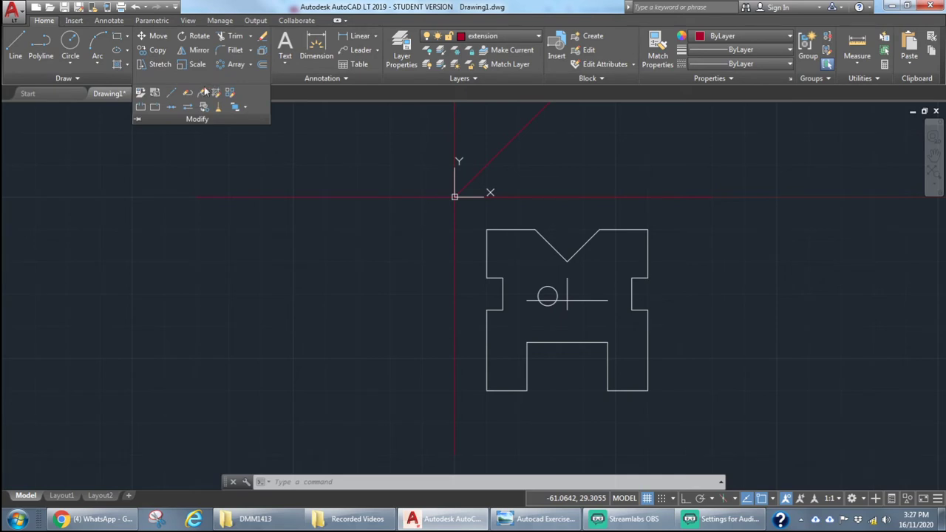
pyautogui.click(153, 37)
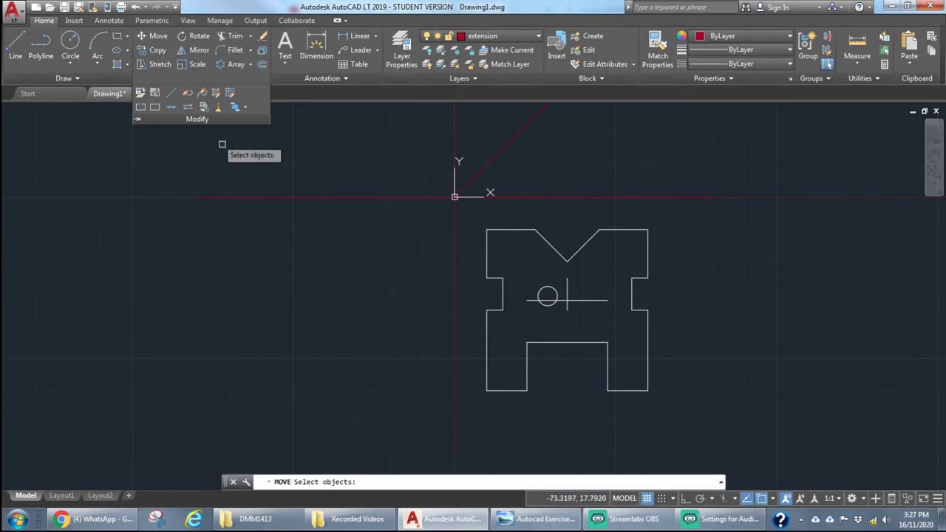
pyautogui.click(154, 40)
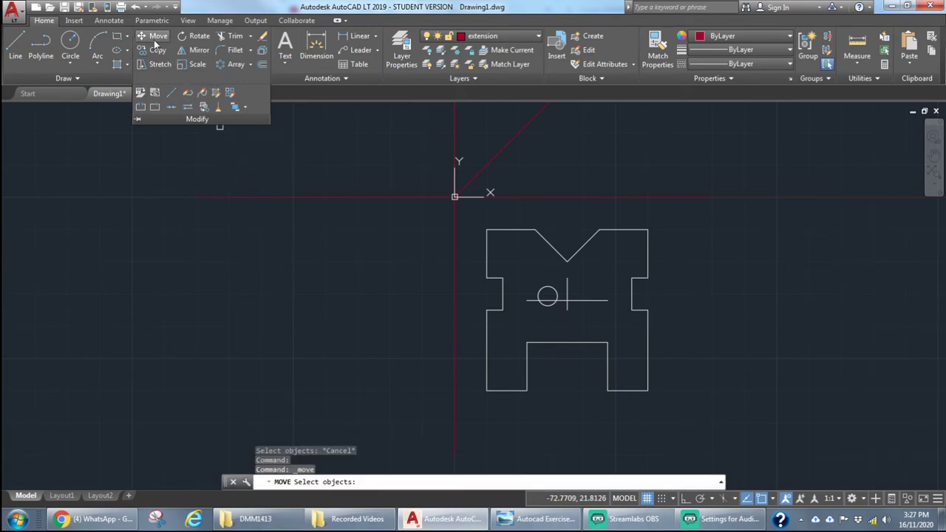
pyautogui.click(553, 292)
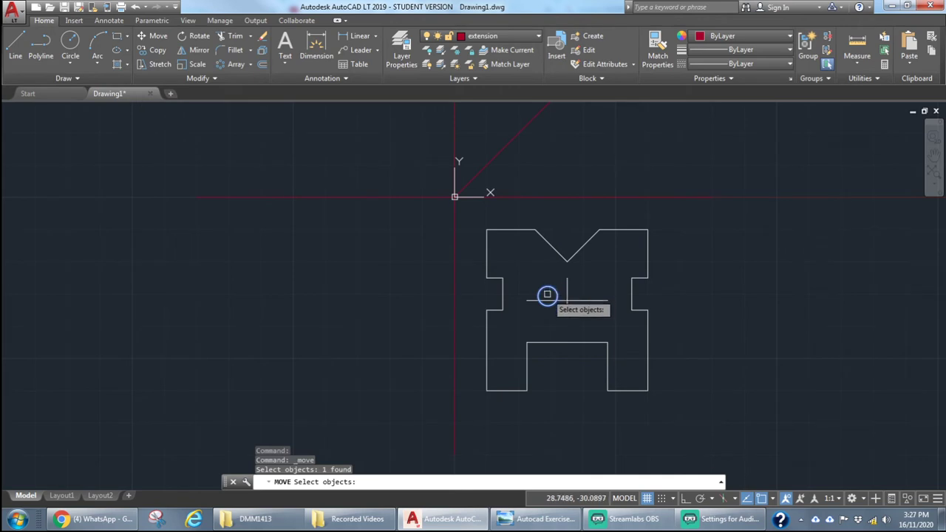
pyautogui.press('Return')
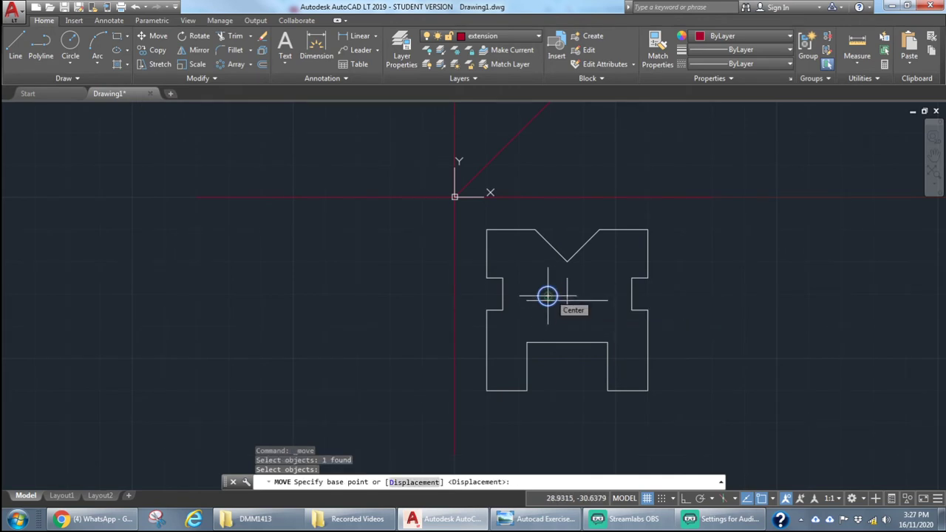
pyautogui.click(548, 296)
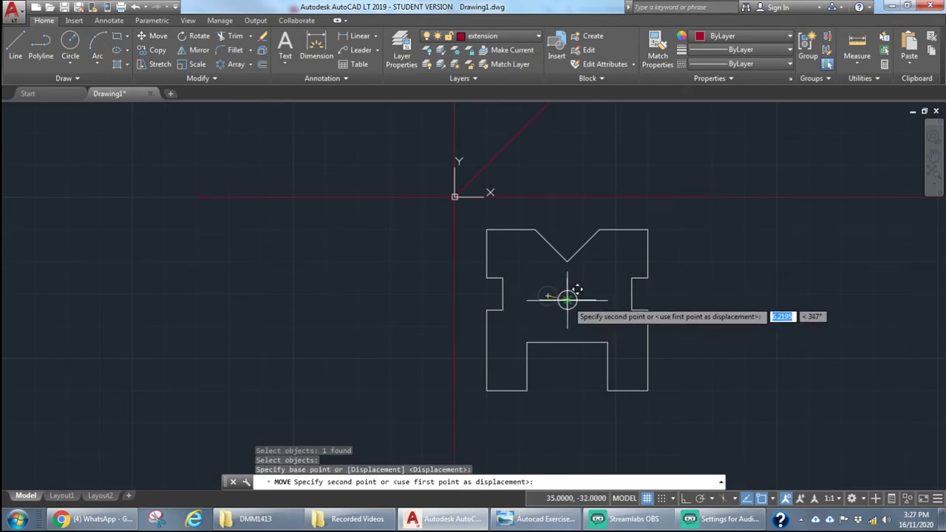
pyautogui.click(568, 299)
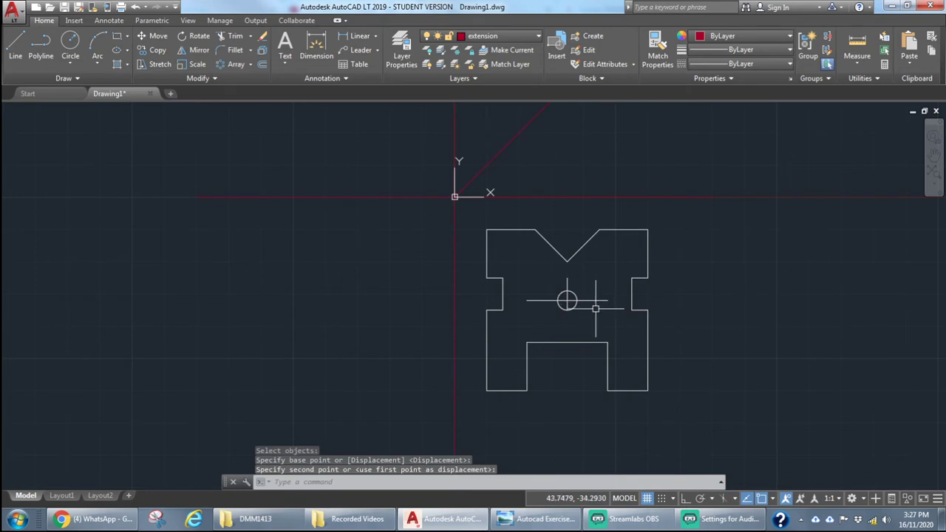
pyautogui.press('Escape')
pyautogui.press('Escape')
# Assign the two offset lines crossing at the circle's centre to the extension layer.
pyautogui.click(595, 300)
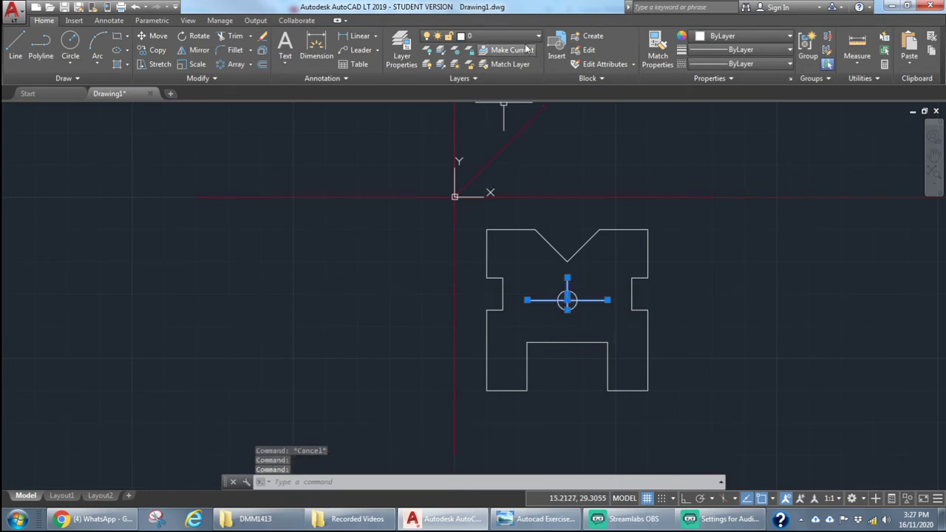
pyautogui.click(488, 36)
pyautogui.click(488, 65)
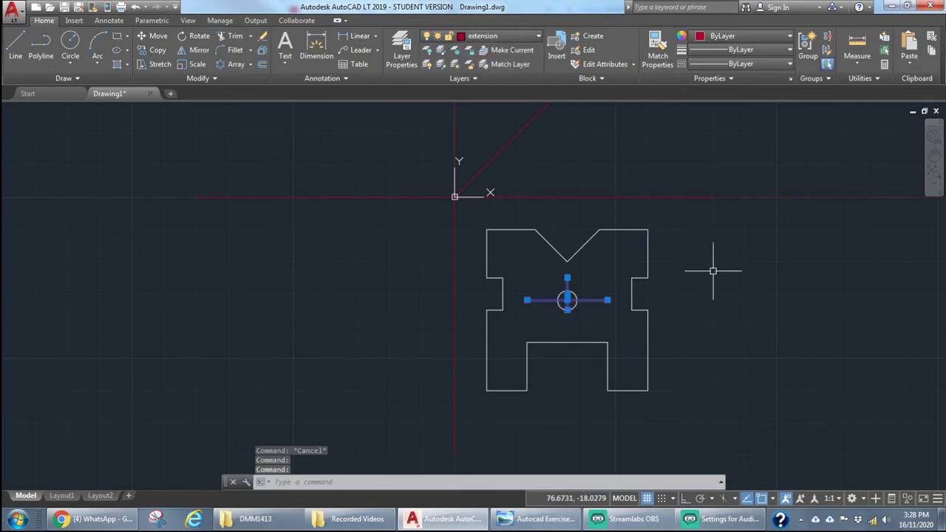
# Erase the two locating lines that cross at the hole's centre in the front view.
pyautogui.press('Escape')
pyautogui.press('Escape')
pyautogui.click(603, 299)
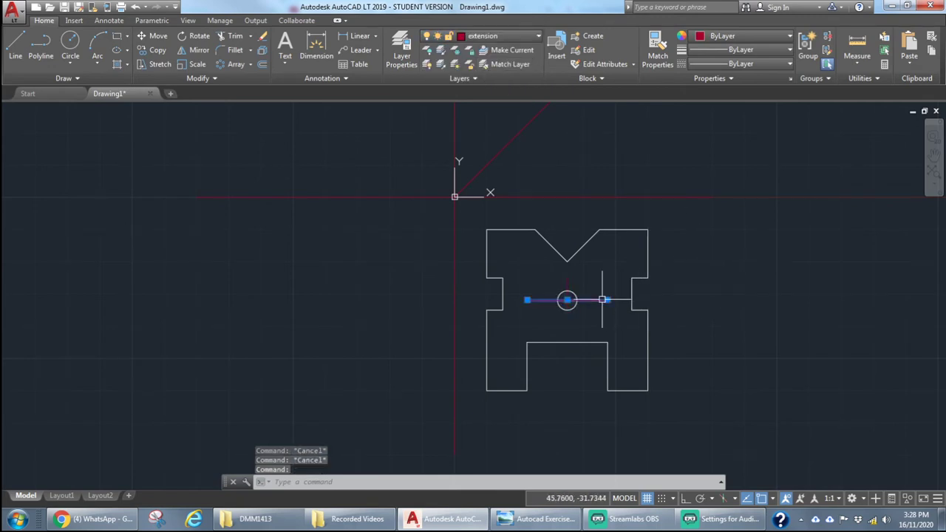
pyautogui.press('Delete')
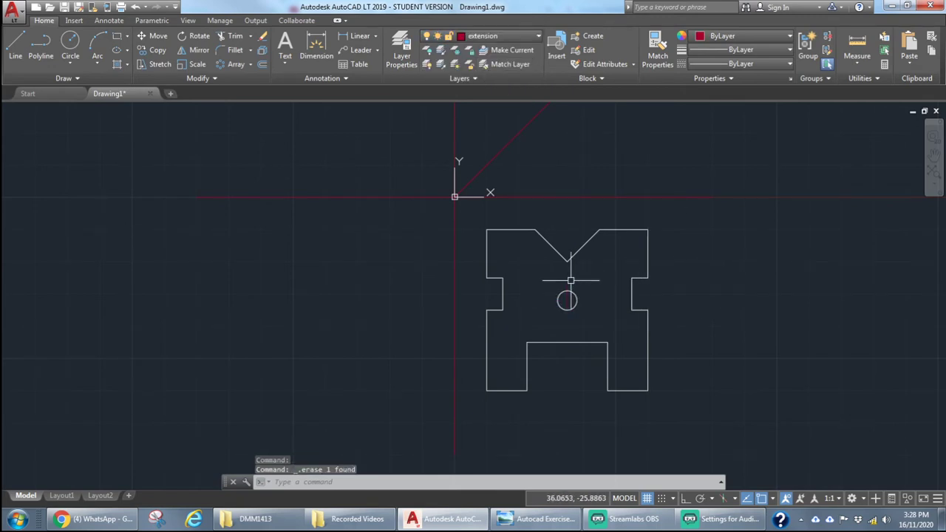
pyautogui.click(725, 295)
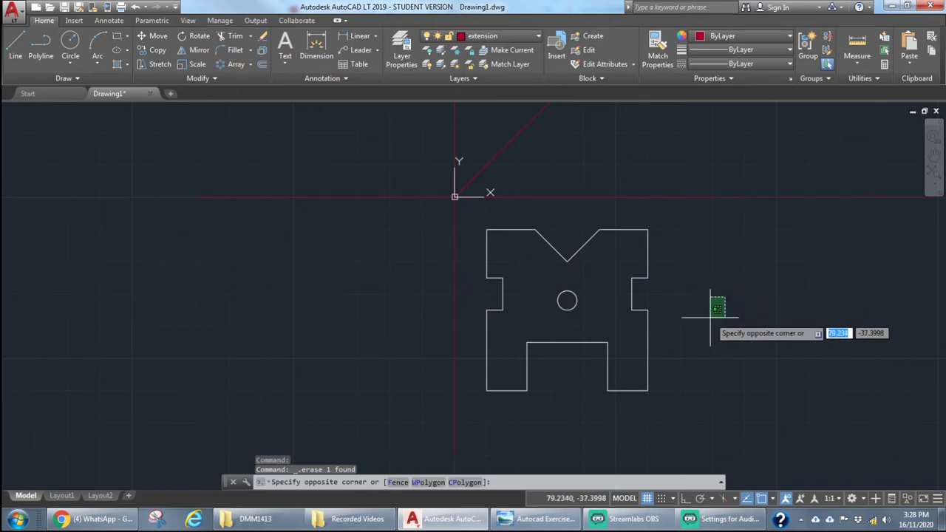
pyautogui.press('Escape')
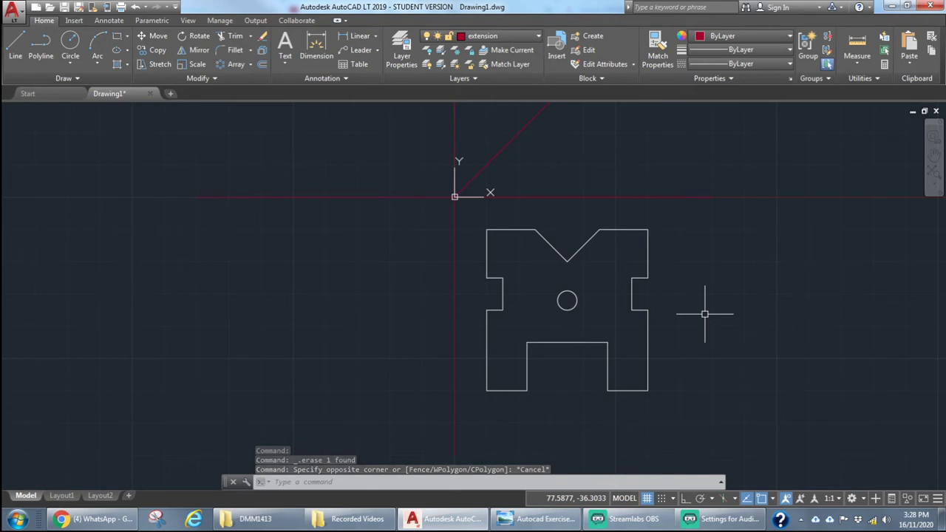
# With Ortho on, draw a vertical projection line from the bottom slot's upper-right corner upward past the diagonal line.
pyautogui.scroll(3, 676, 281)
pyautogui.scroll(-6, 673, 284)
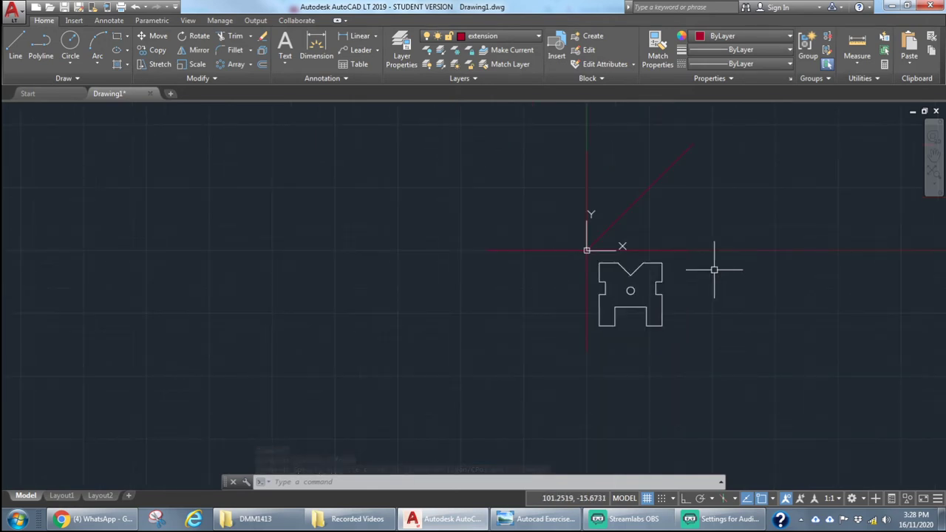
pyautogui.scroll(2, 714, 269)
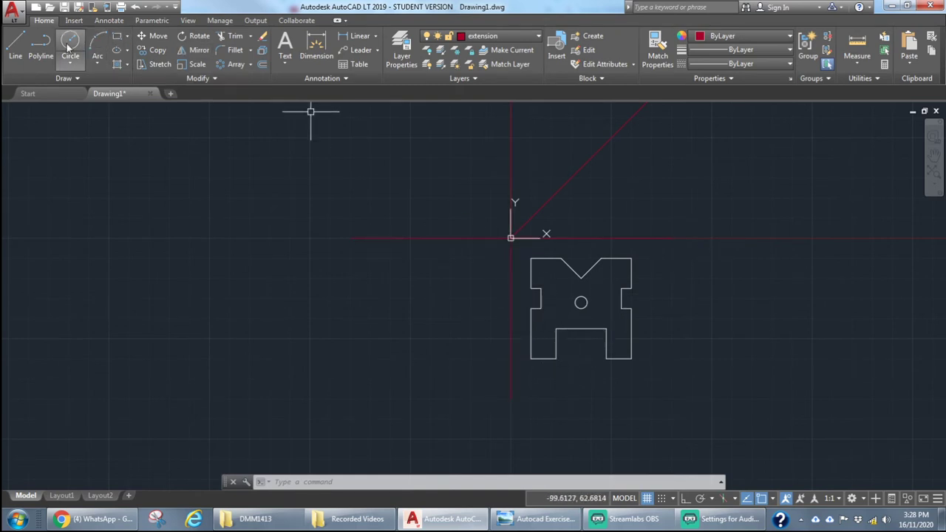
pyautogui.click(13, 51)
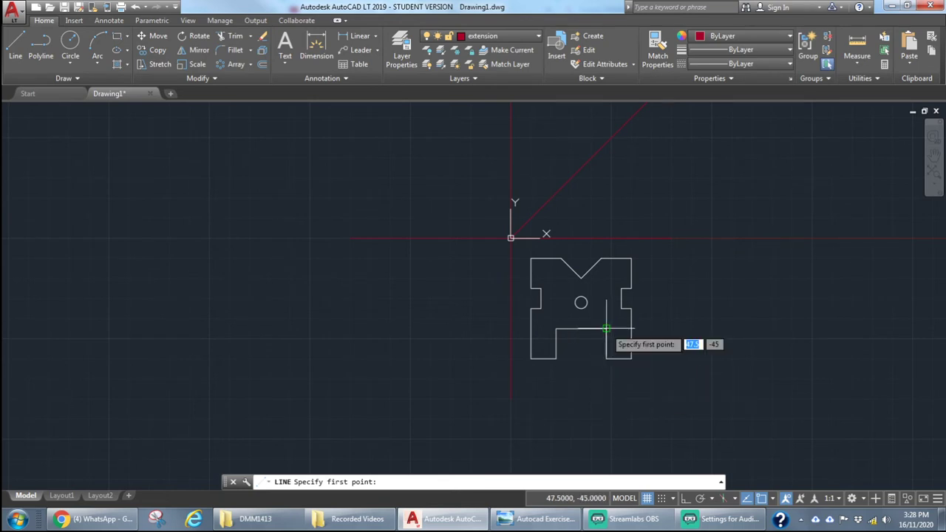
pyautogui.click(606, 328)
pyautogui.scroll(3, 610, 337)
pyautogui.scroll(-6, 618, 340)
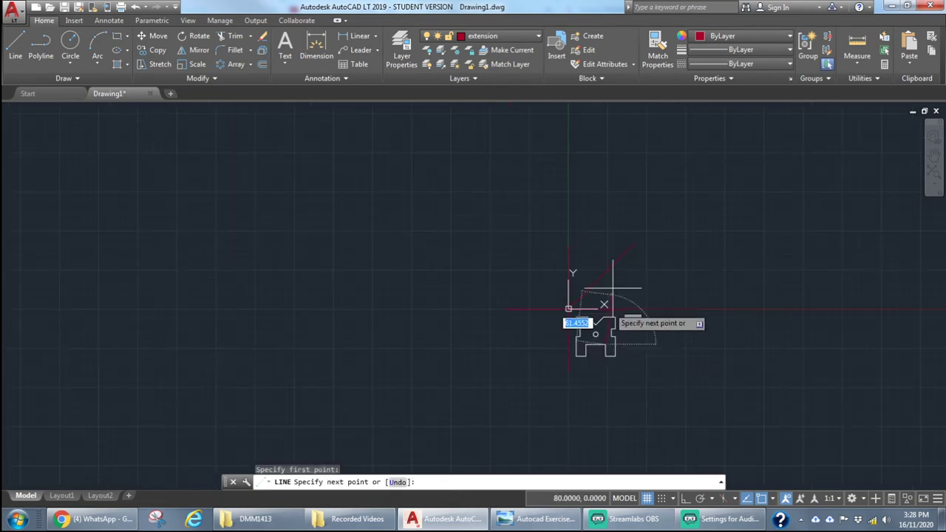
pyautogui.scroll(3, 613, 289)
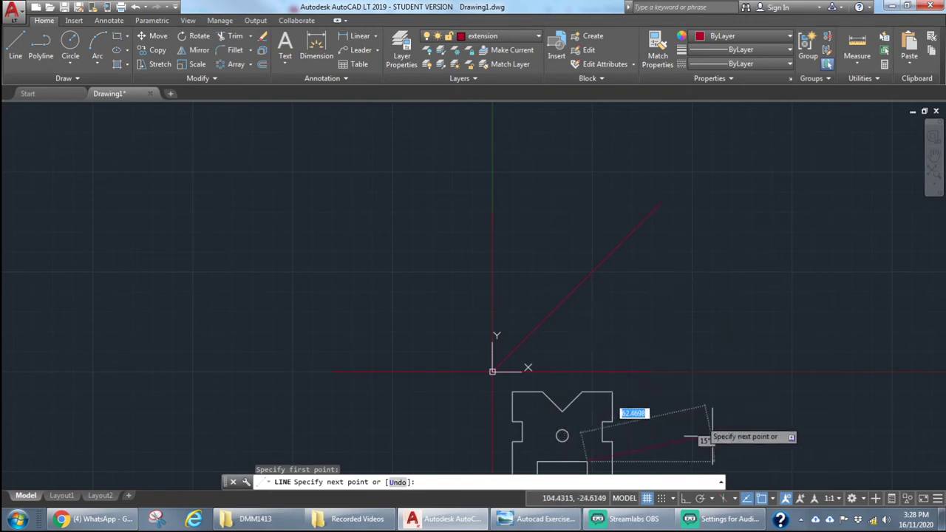
pyautogui.press('F8')
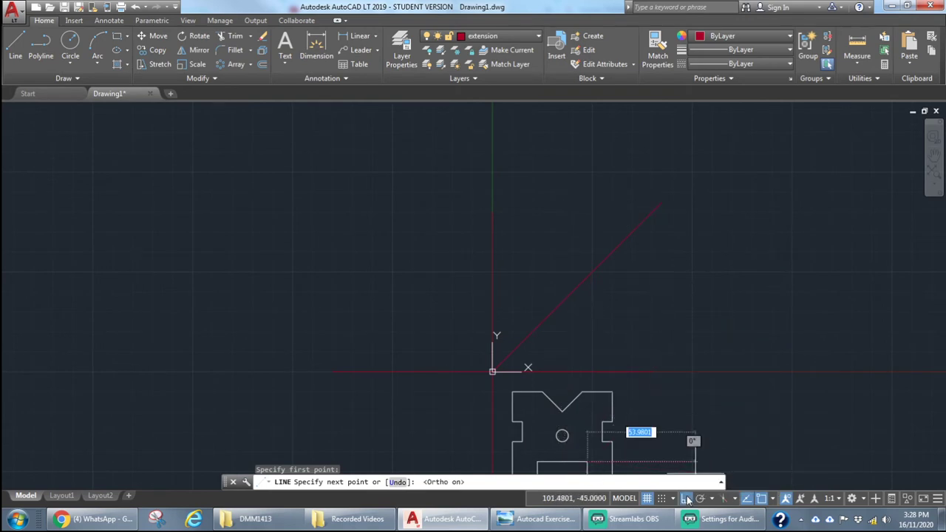
pyautogui.click(585, 174)
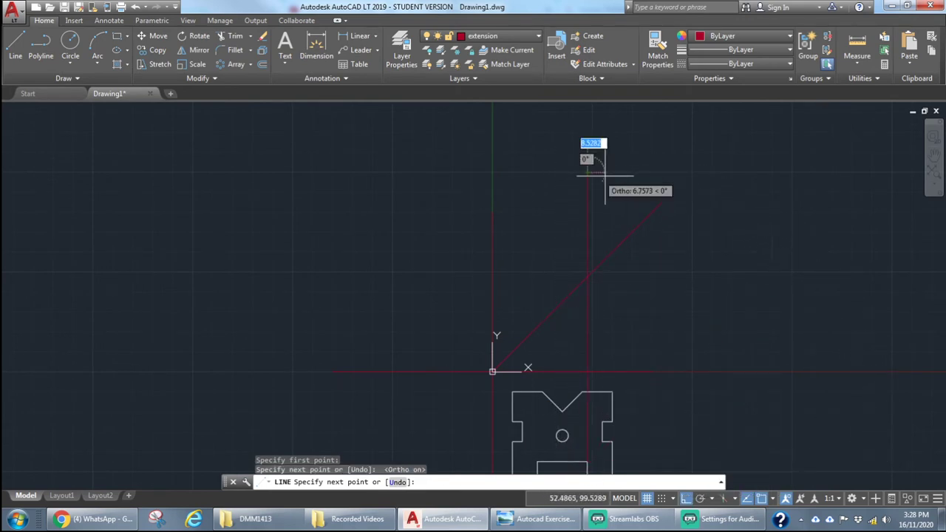
pyautogui.press('Escape')
pyautogui.scroll(4, 585, 221)
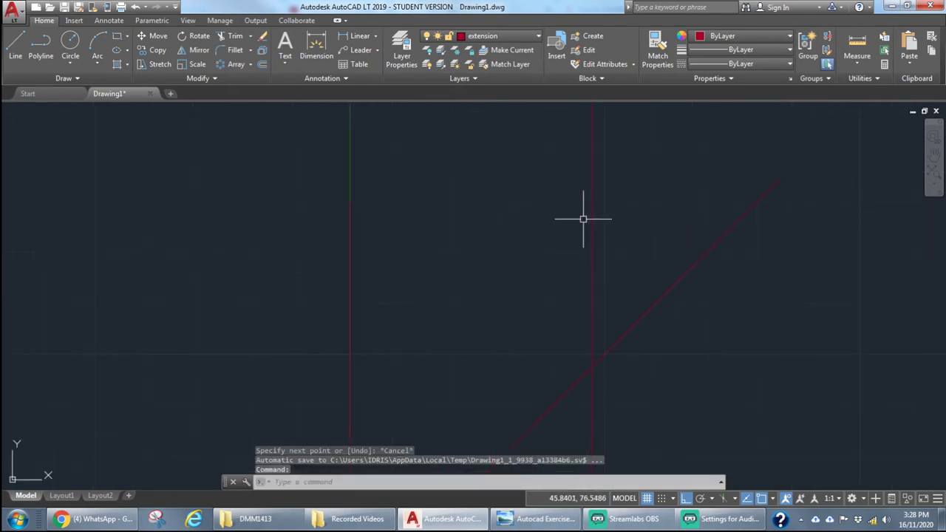
pyautogui.scroll(-5, 584, 219)
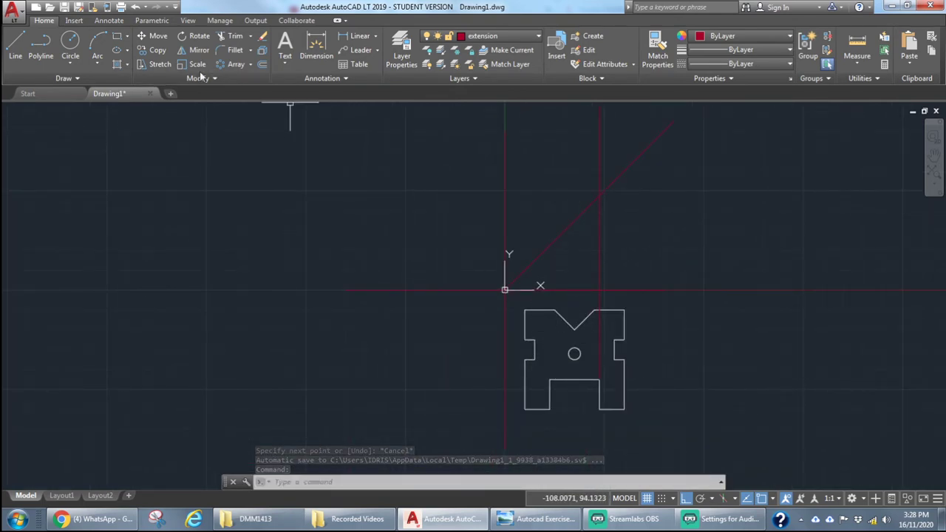
# Copy the projection line from the slot corner to the V-groove points, hole side quadrants, outer top corners, side groove corners and other slot corner.
pyautogui.click(157, 52)
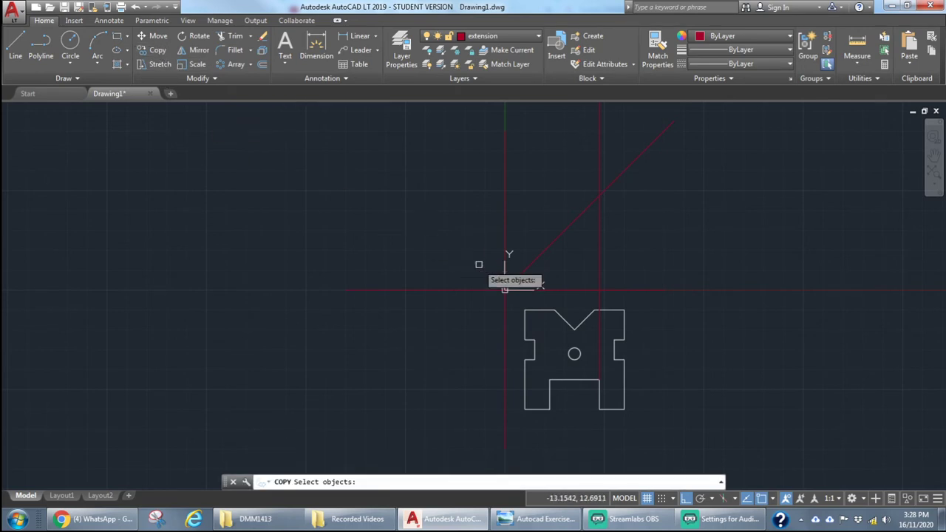
pyautogui.click(597, 332)
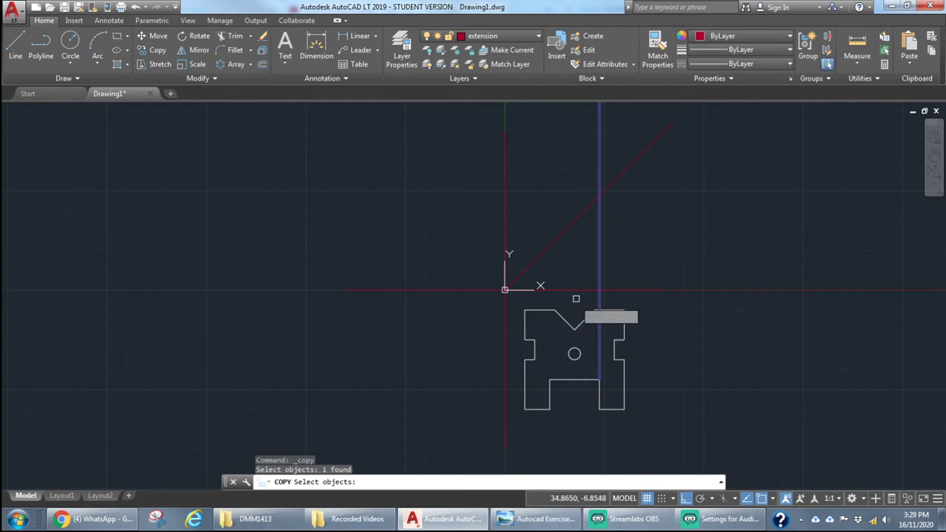
pyautogui.press('Return')
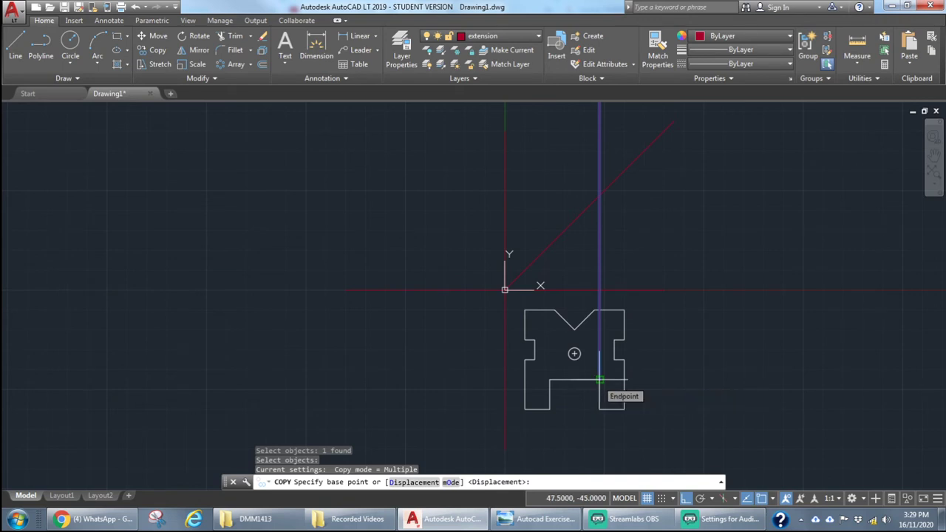
pyautogui.click(600, 381)
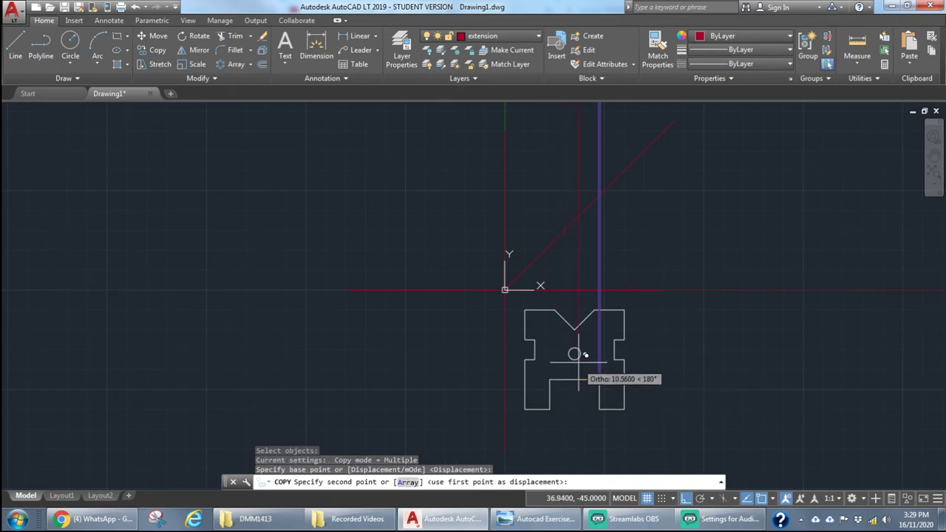
pyautogui.click(574, 354)
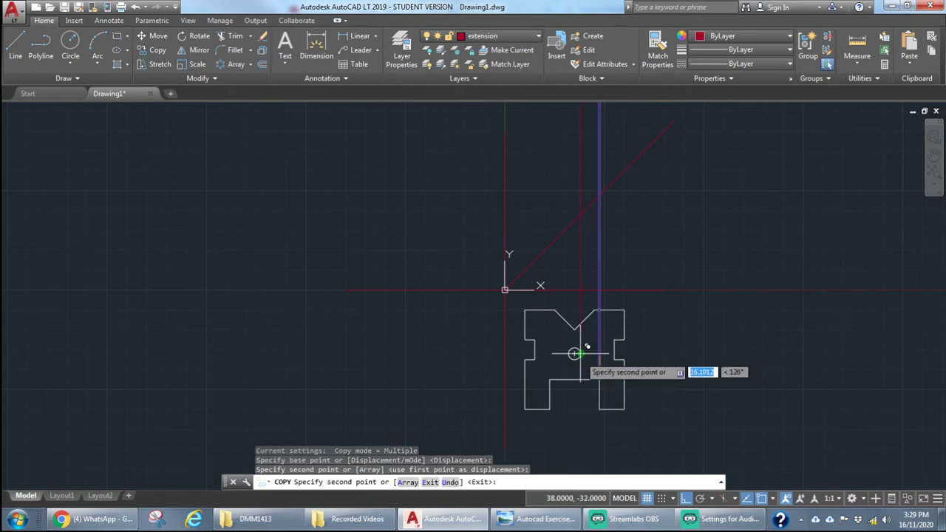
pyautogui.click(575, 331)
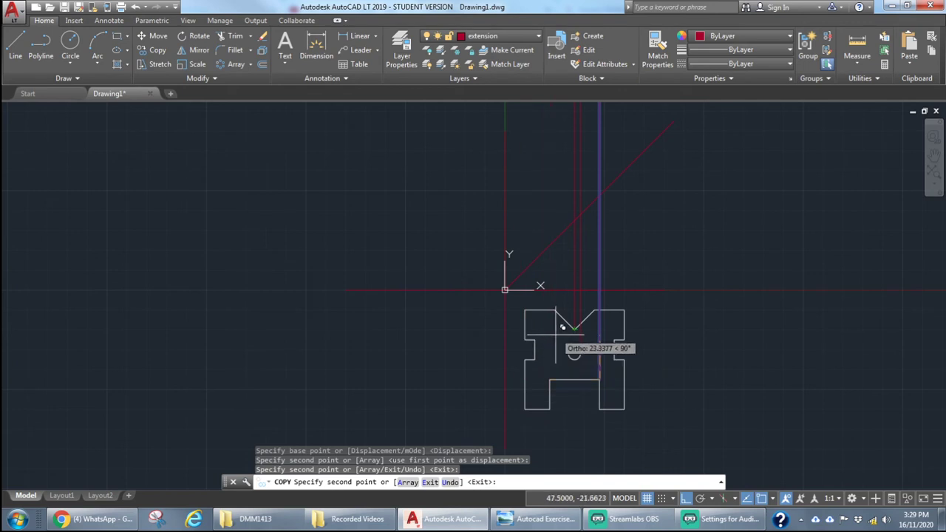
pyautogui.click(595, 310)
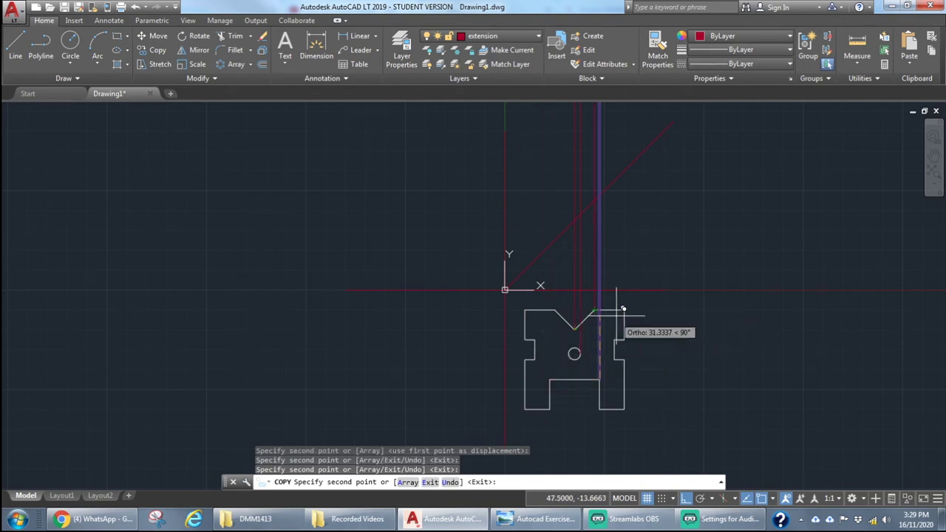
pyautogui.click(624, 311)
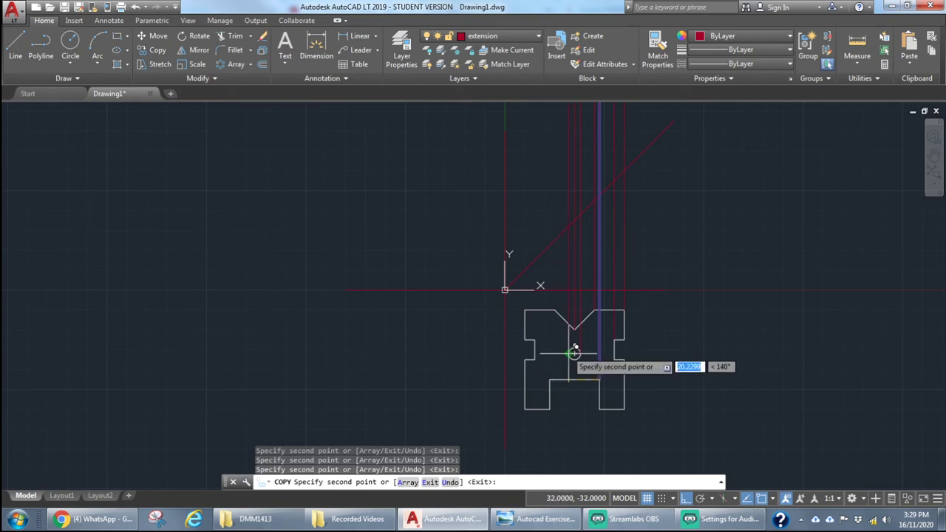
pyautogui.scroll(2, 574, 353)
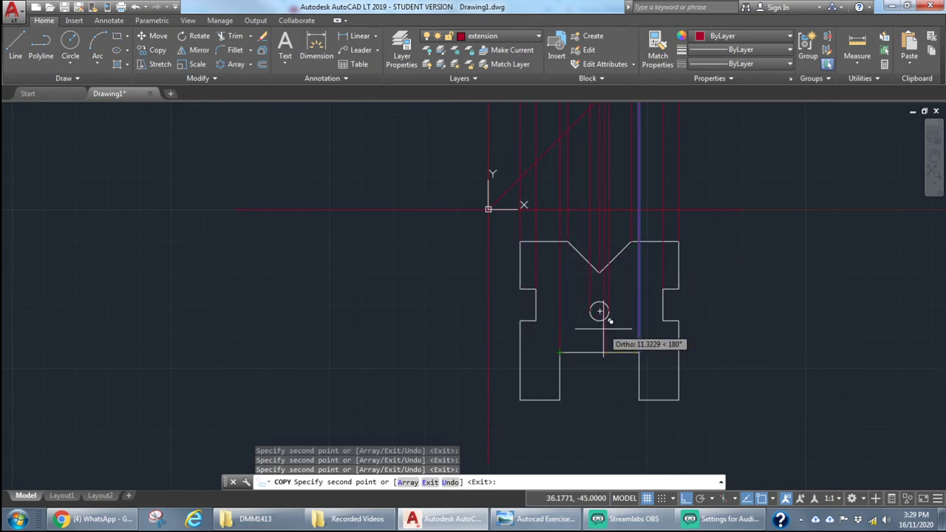
pyautogui.press('Escape')
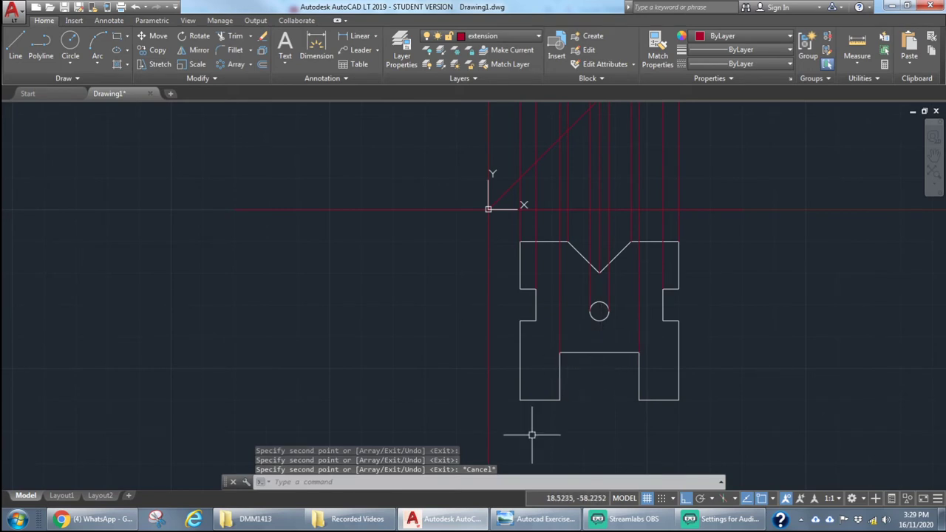
# Consult the exercise image and try to fillet the bottom slot's upper-left corner with a value of 5.
pyautogui.click(538, 519)
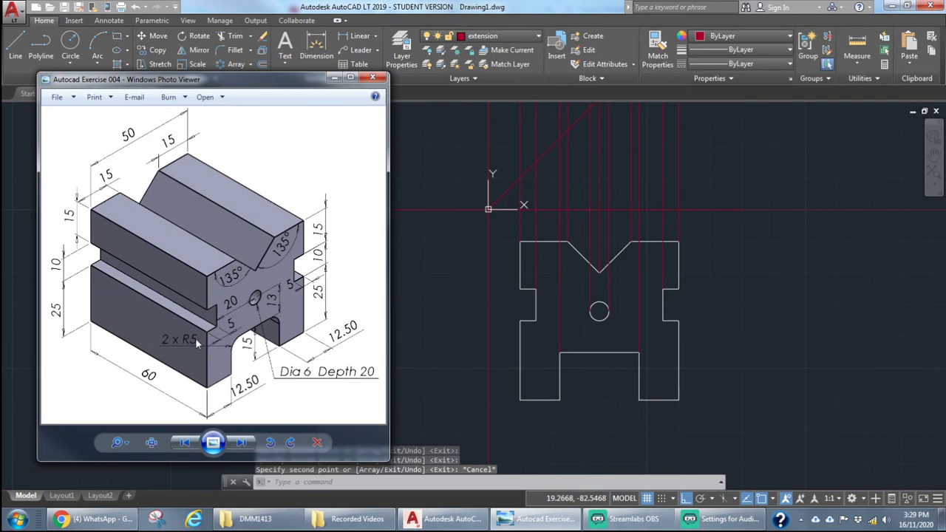
pyautogui.click(228, 51)
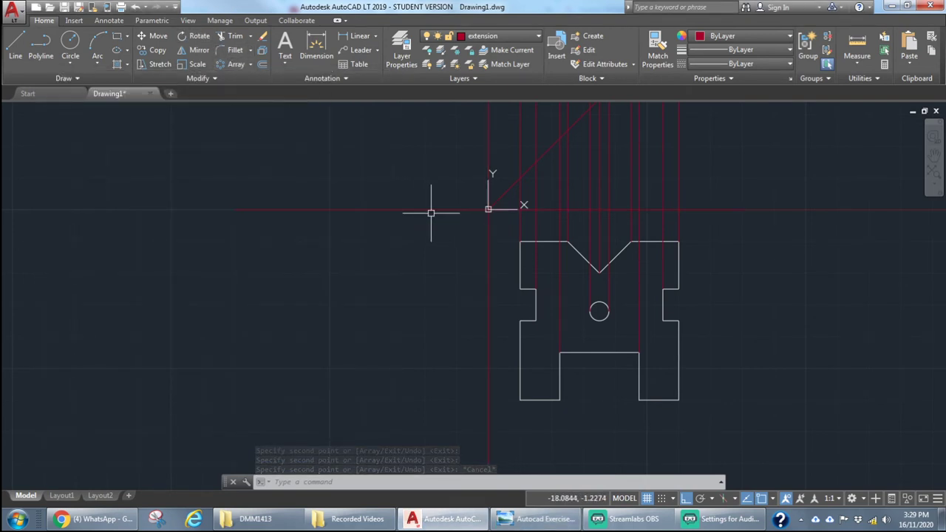
pyautogui.click(224, 49)
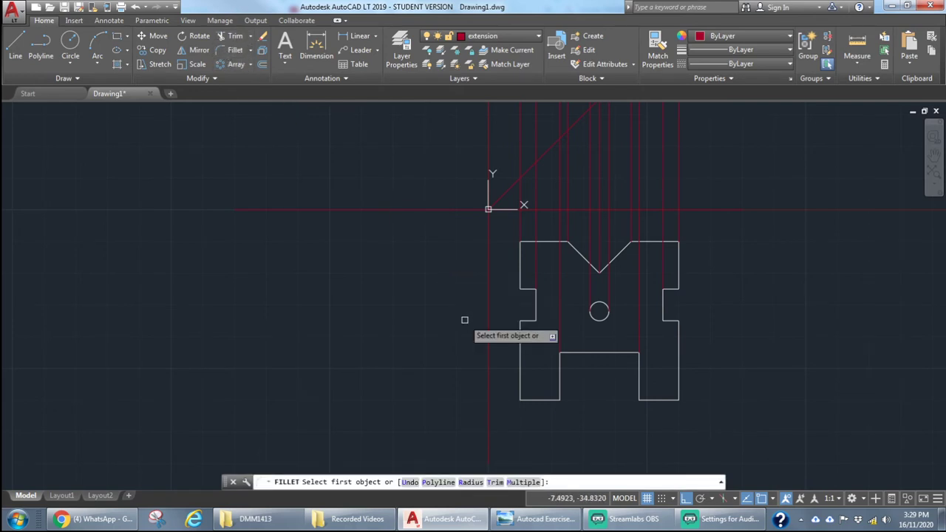
pyautogui.click(560, 369)
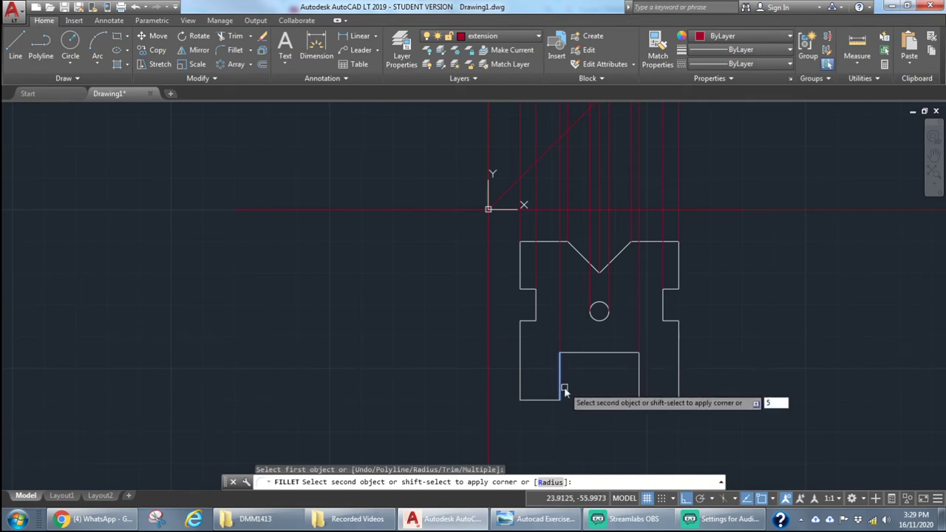
pyautogui.press('Return')
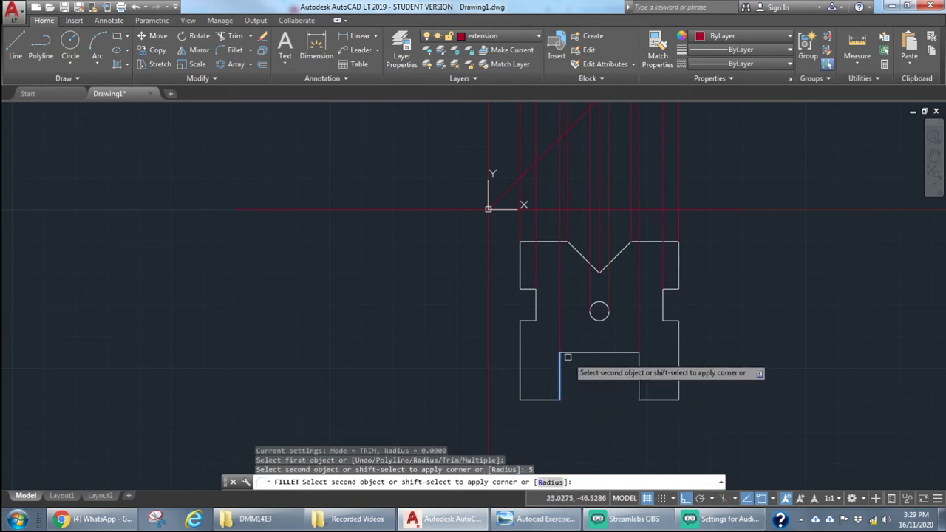
pyautogui.click(579, 354)
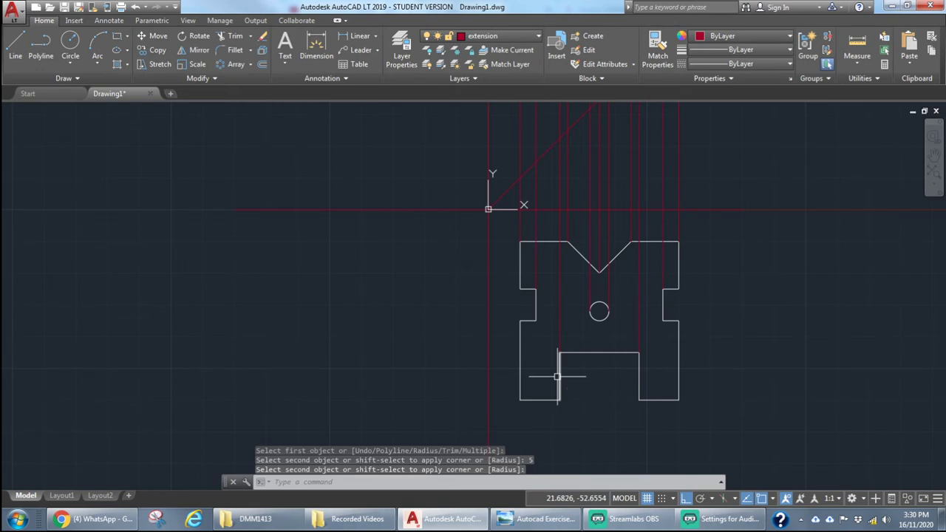
# Fillet the bottom slot's upper-left corner with radius 5.
pyautogui.click(226, 50)
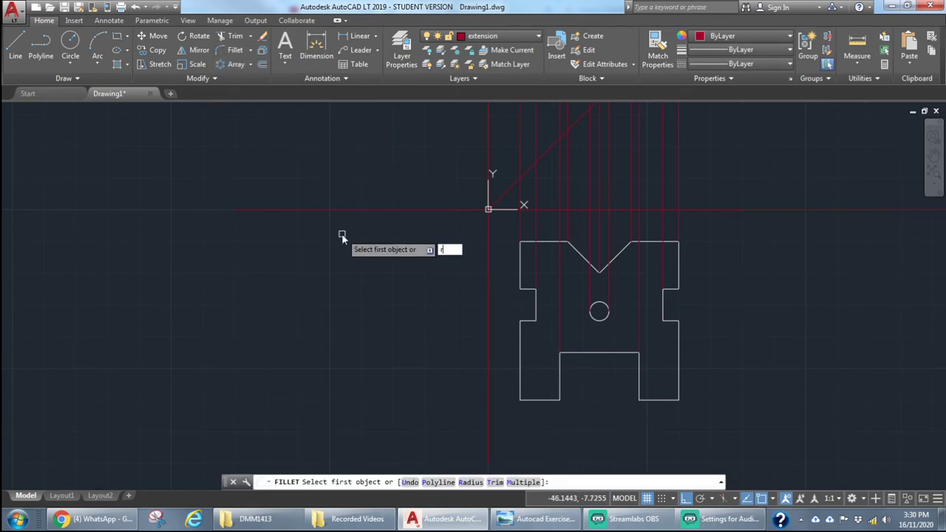
pyautogui.press('Return')
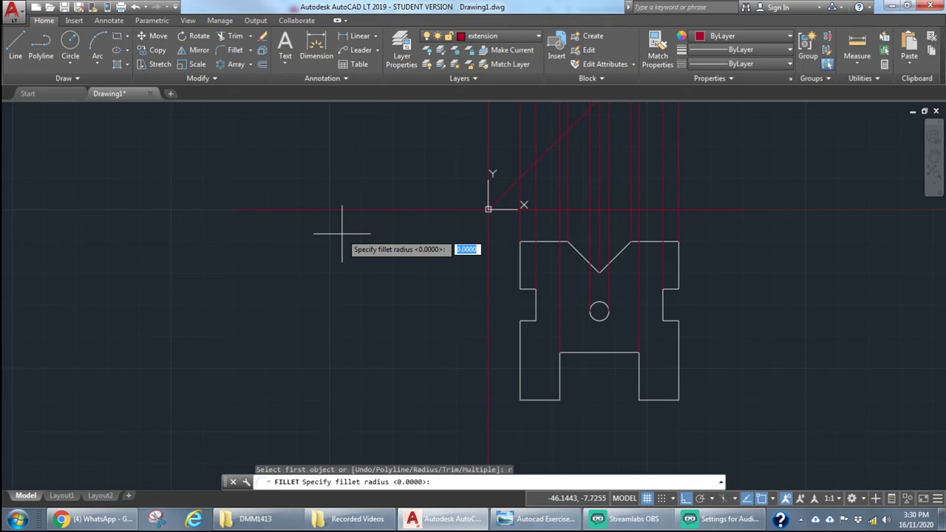
pyautogui.write('5')
pyautogui.press('Return')
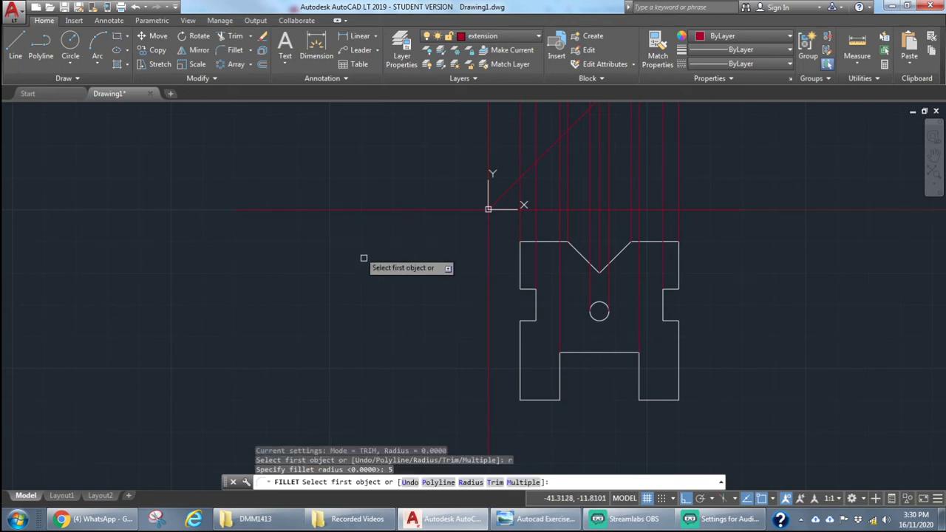
pyautogui.click(559, 371)
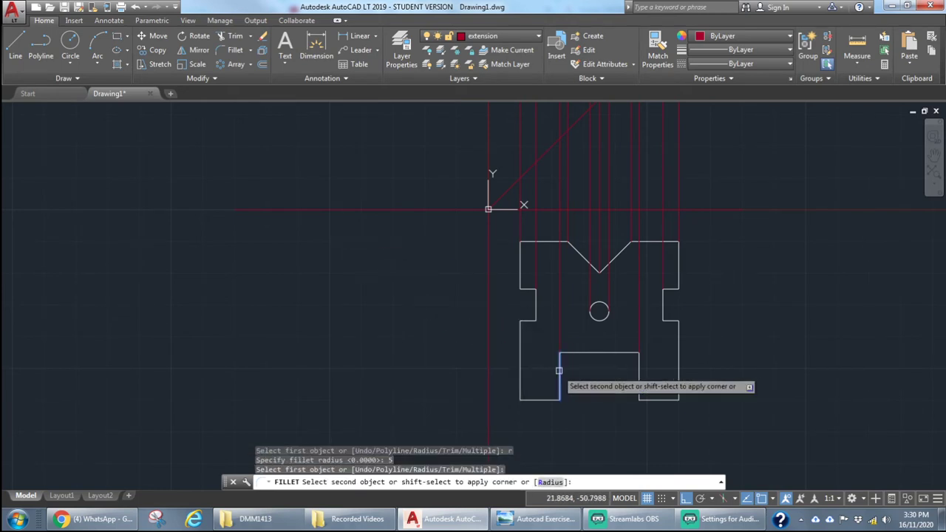
pyautogui.click(584, 355)
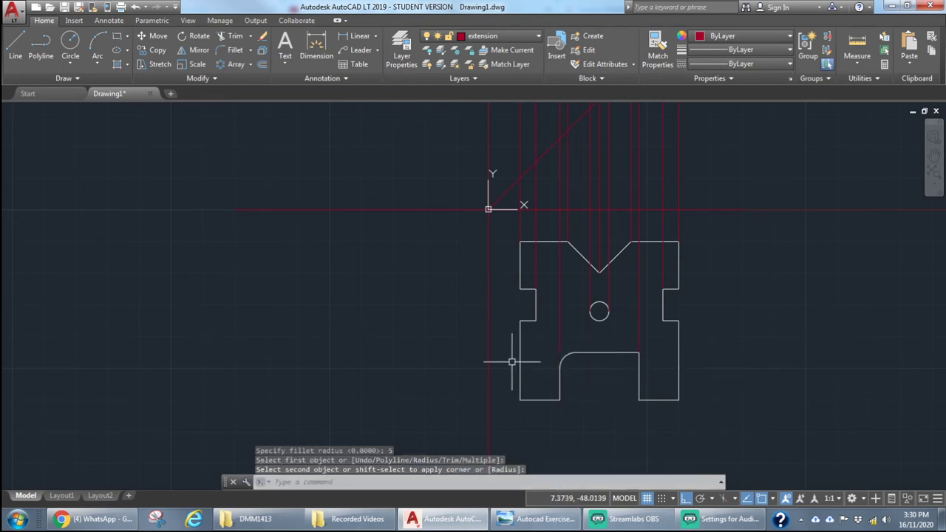
# Fillet the bottom slot's upper-right corner with radius 5 and check the result against the exercise image.
pyautogui.write('ille')
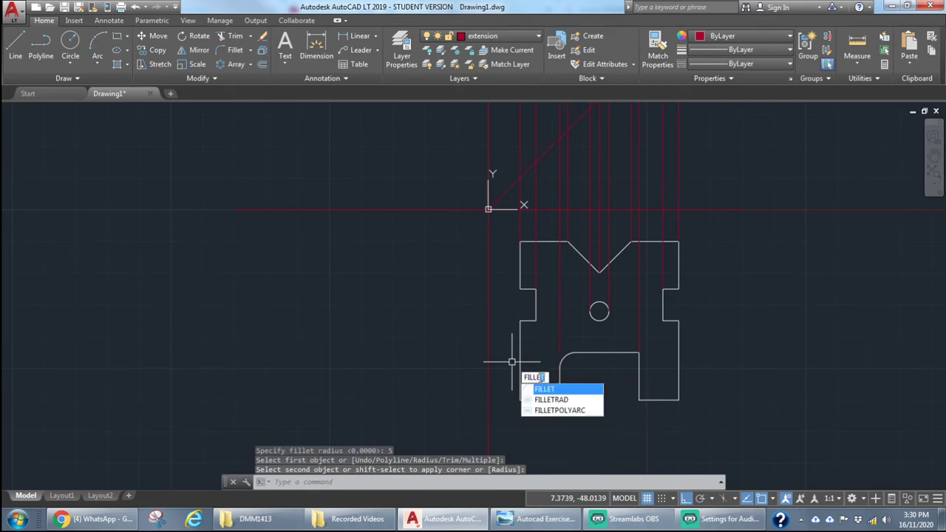
pyautogui.click(552, 390)
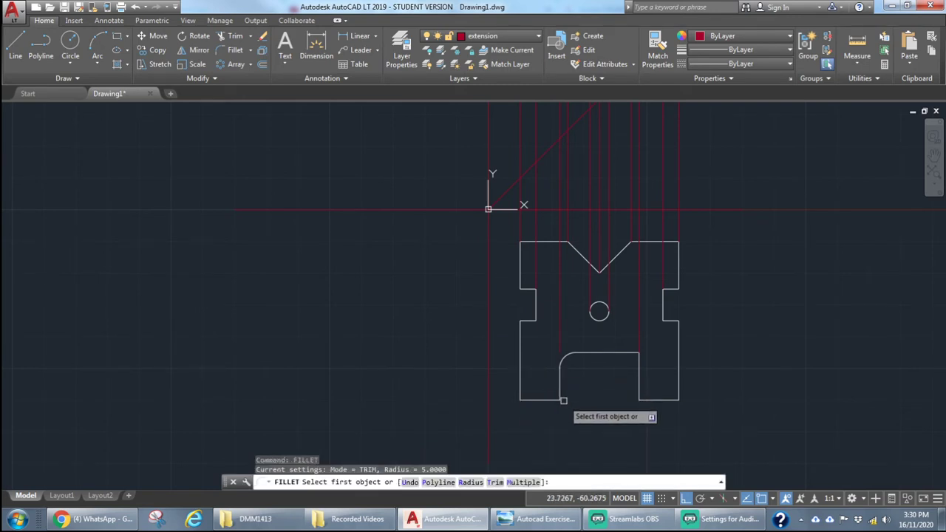
pyautogui.click(619, 355)
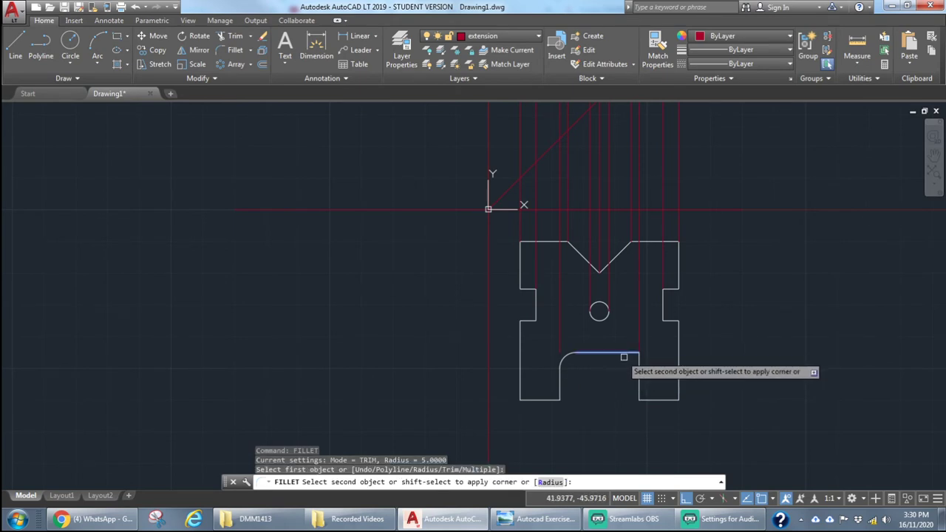
pyautogui.click(638, 366)
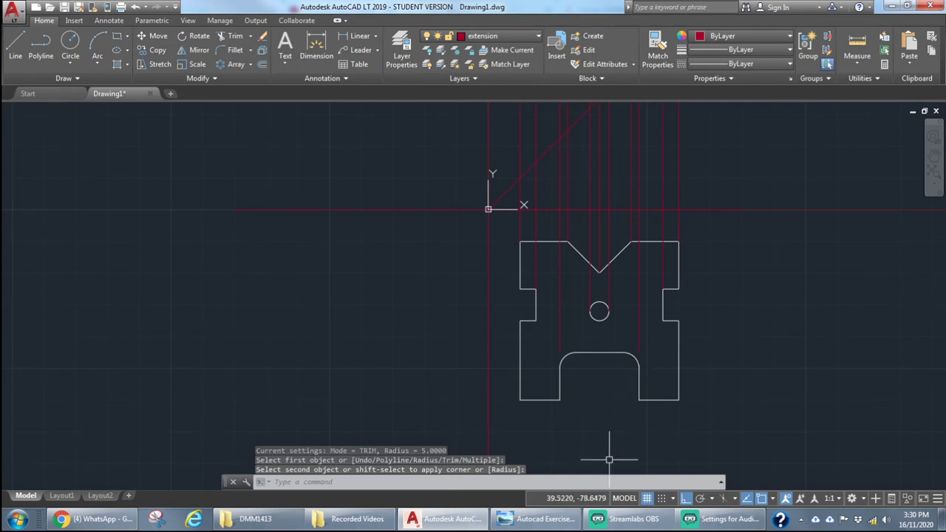
pyautogui.click(541, 521)
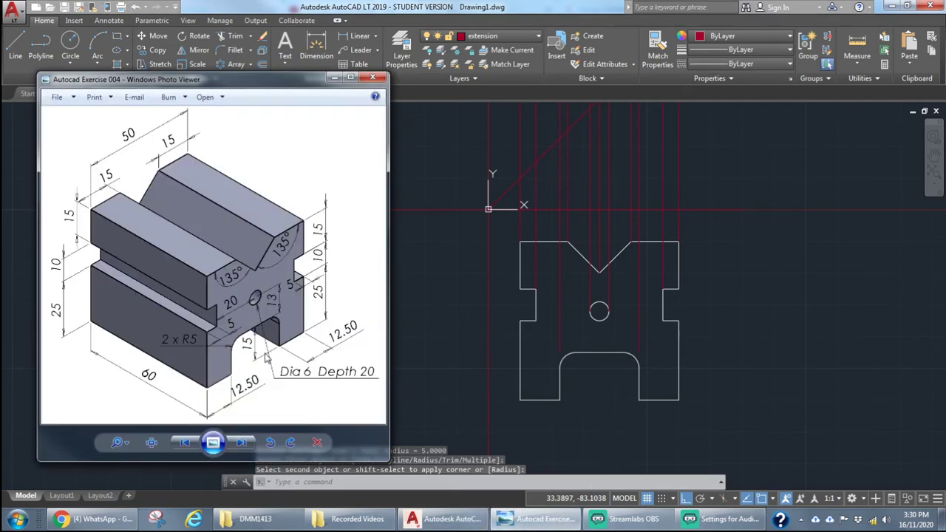
pyautogui.click(534, 522)
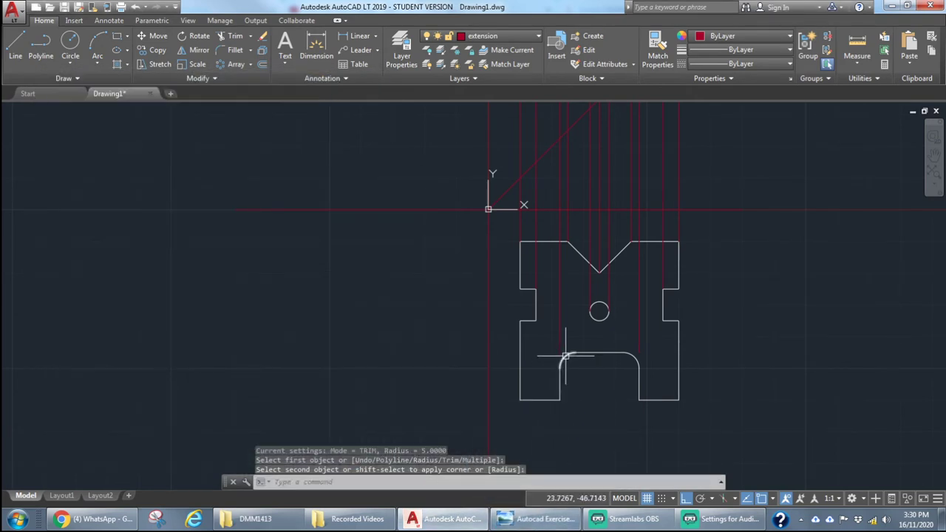
pyautogui.click(624, 364)
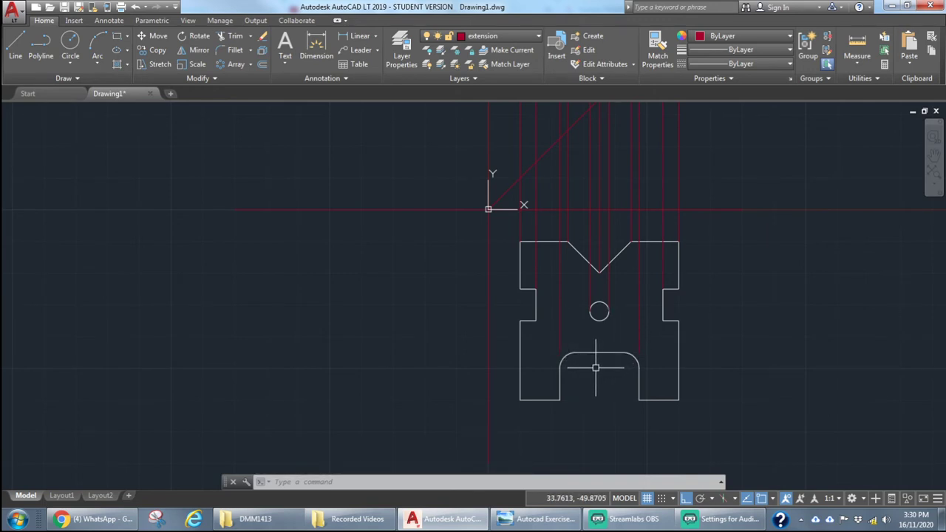
# Stretch the lower ends of the slot's two vertical projection lines down to where the fillets meet the slot's vertical sides.
pyautogui.click(560, 345)
pyautogui.click(560, 354)
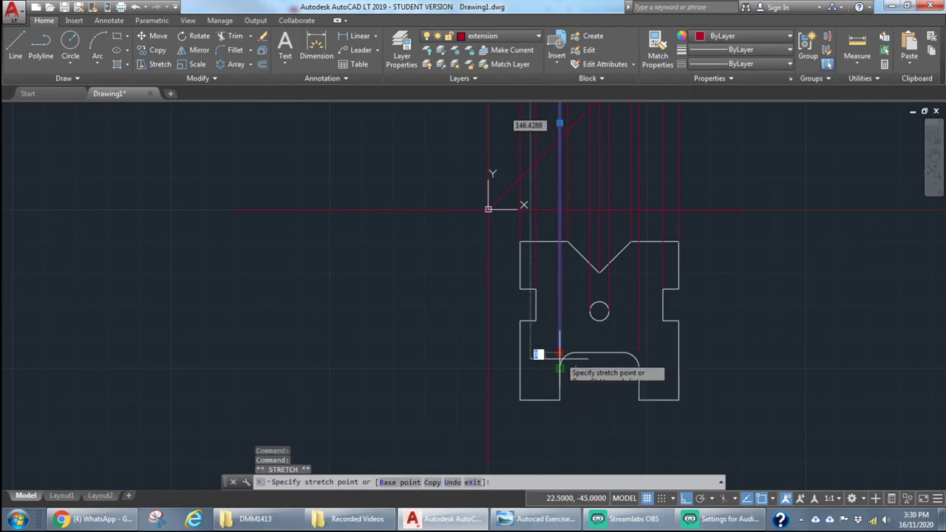
pyautogui.click(560, 368)
pyautogui.click(639, 348)
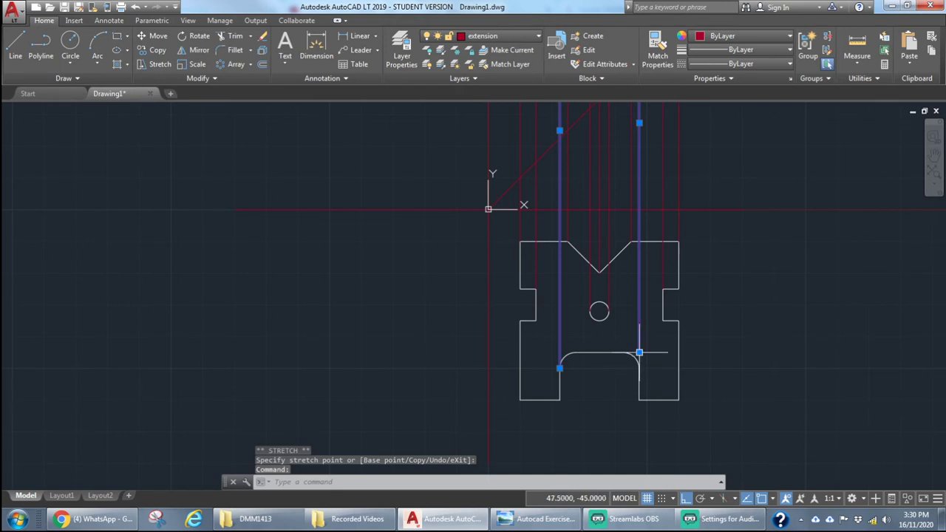
pyautogui.click(640, 352)
pyautogui.click(640, 368)
pyautogui.press('Escape')
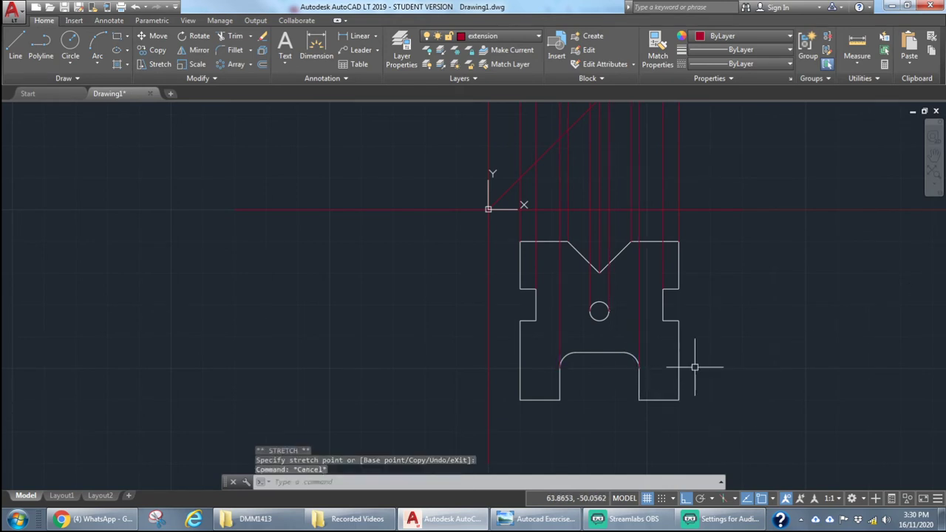
# Draw a horizontal projection line from the right side groove's lower inner corner leftward, well past the vertical axis line.
pyautogui.scroll(3, 683, 370)
pyautogui.scroll(-3, 676, 374)
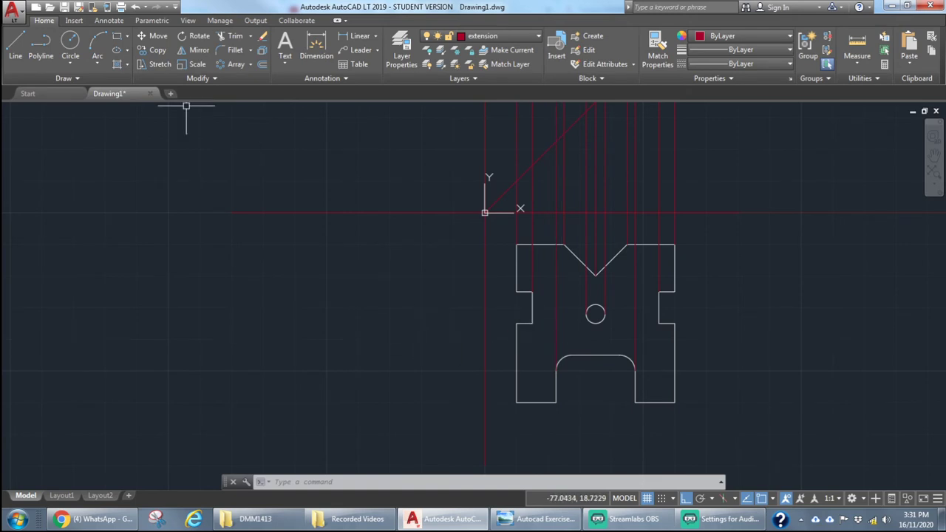
pyautogui.click(21, 56)
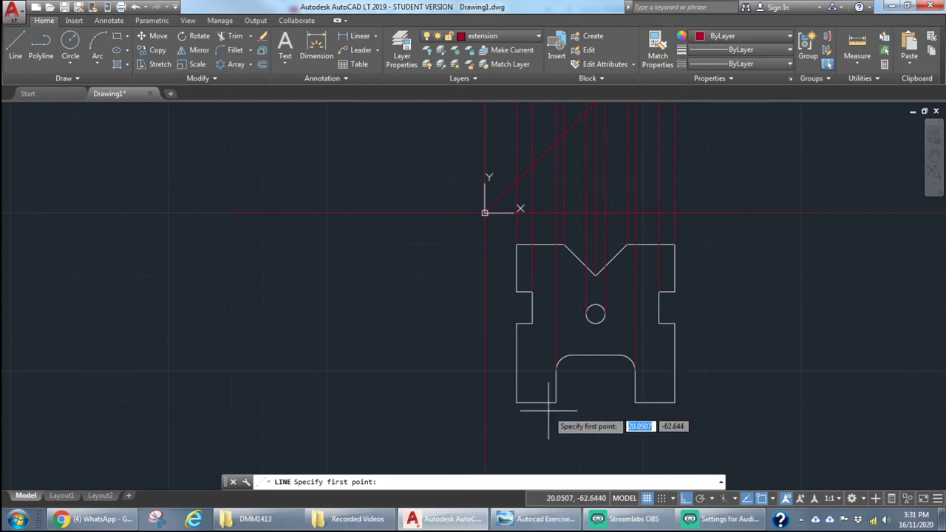
pyautogui.click(659, 323)
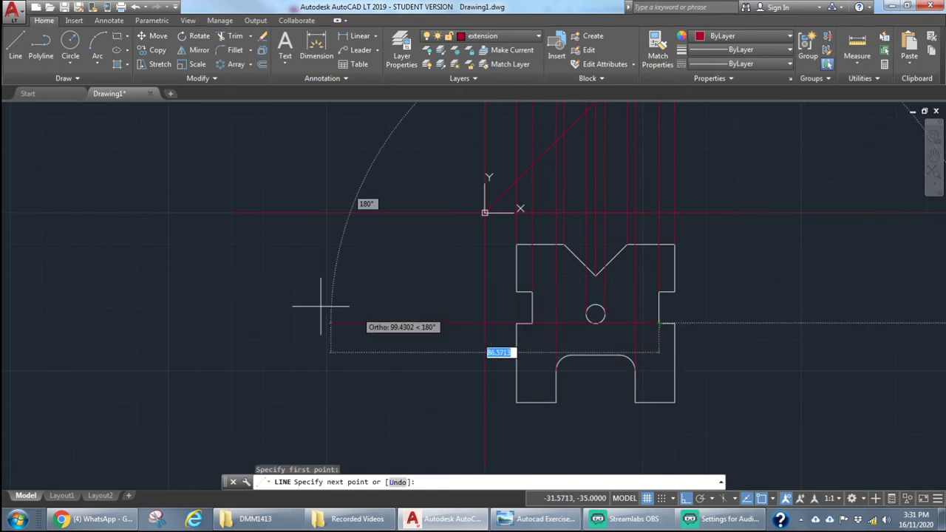
pyautogui.click(162, 329)
pyautogui.press('Escape')
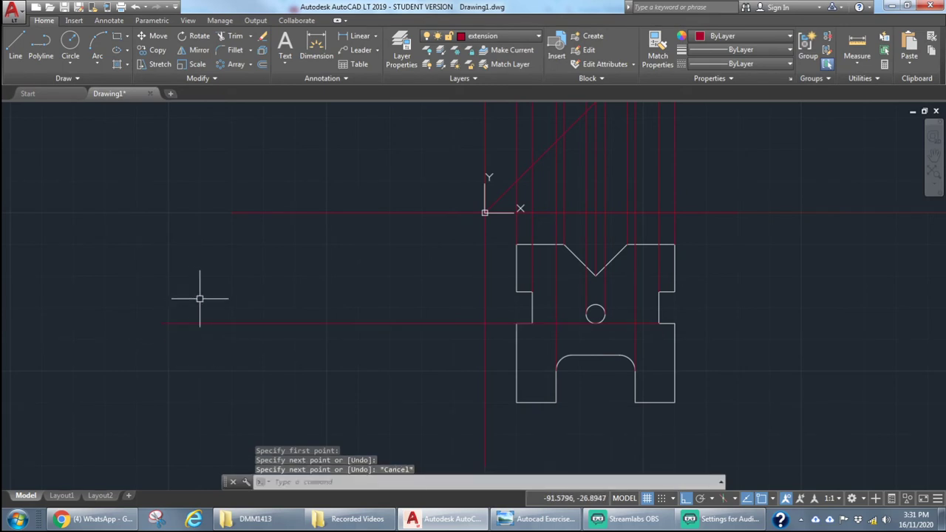
# Copy the horizontal projection line to the hole's top quadrant, V-groove bottom, left groove's upper corner, outer top-left corner, slot top and outer bottom-left corner.
pyautogui.click(152, 49)
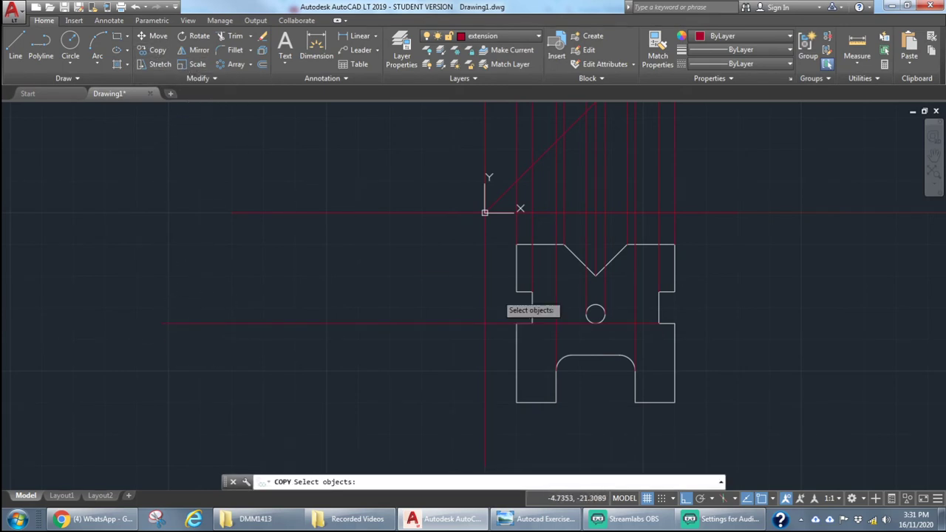
pyautogui.click(651, 324)
pyautogui.press('Return')
pyautogui.click(659, 323)
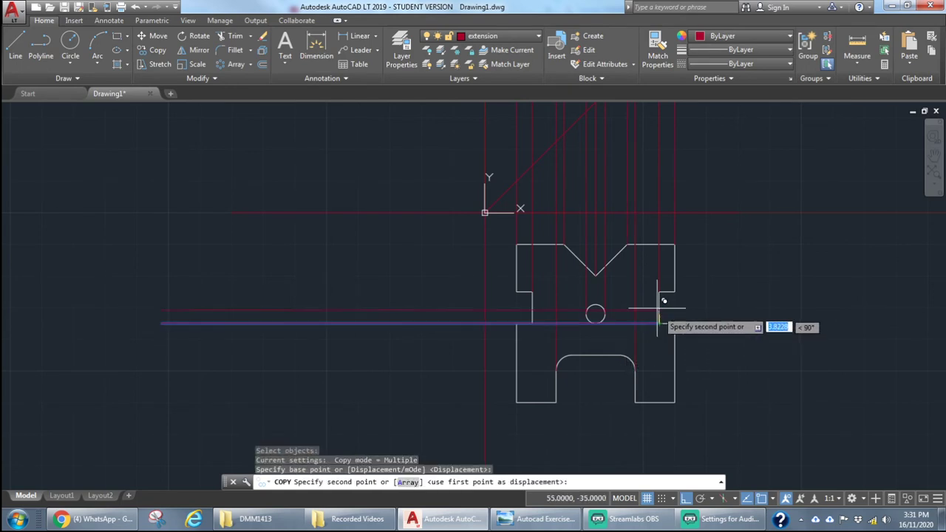
pyautogui.click(596, 304)
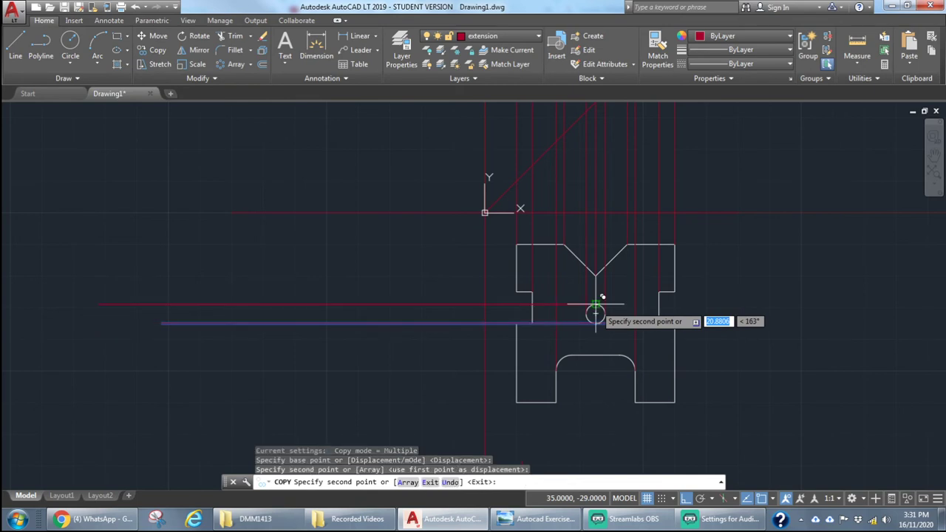
pyautogui.click(592, 276)
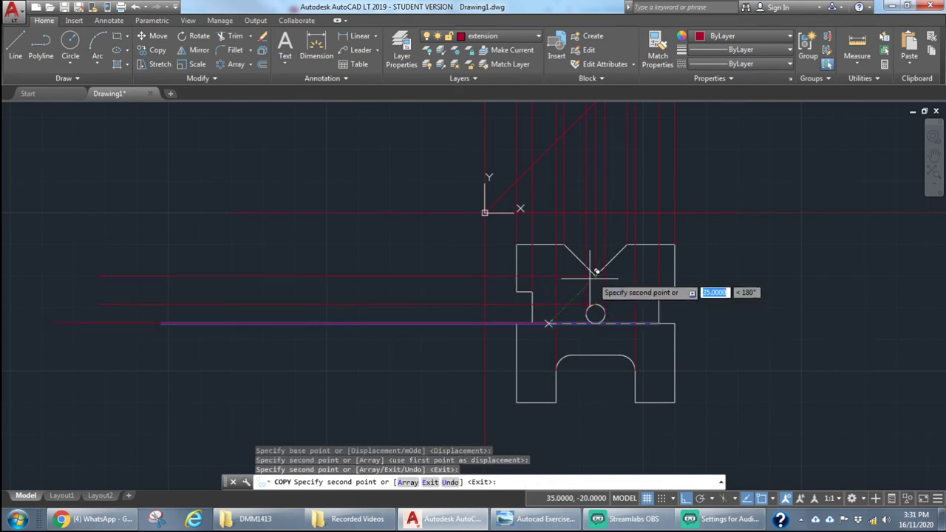
pyautogui.click(517, 292)
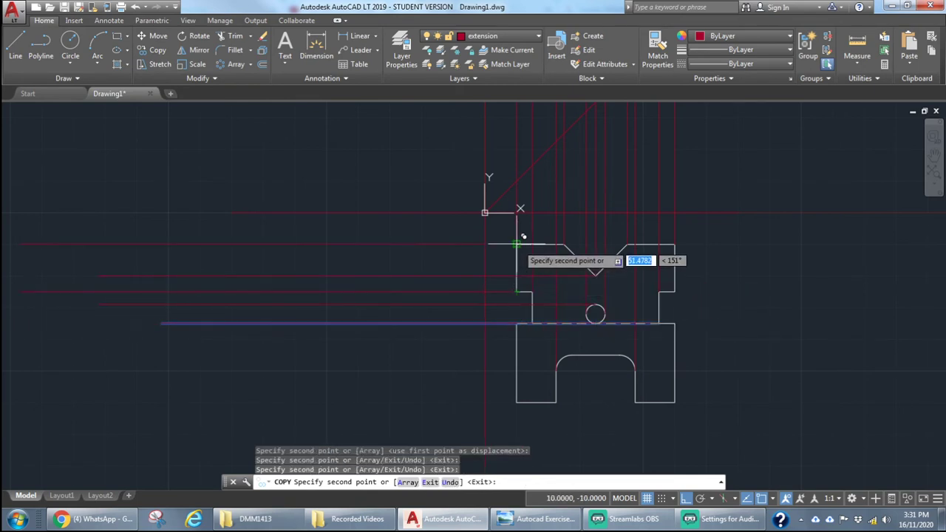
pyautogui.click(518, 244)
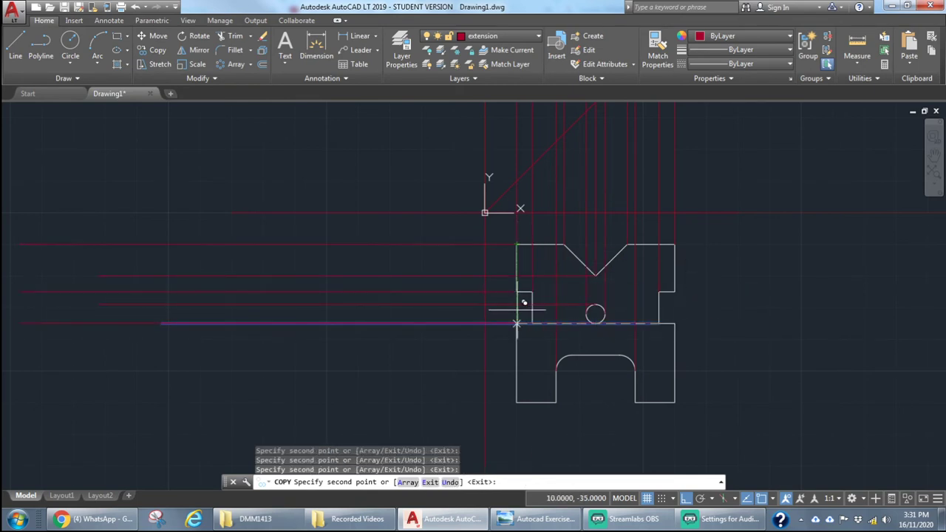
pyautogui.click(572, 356)
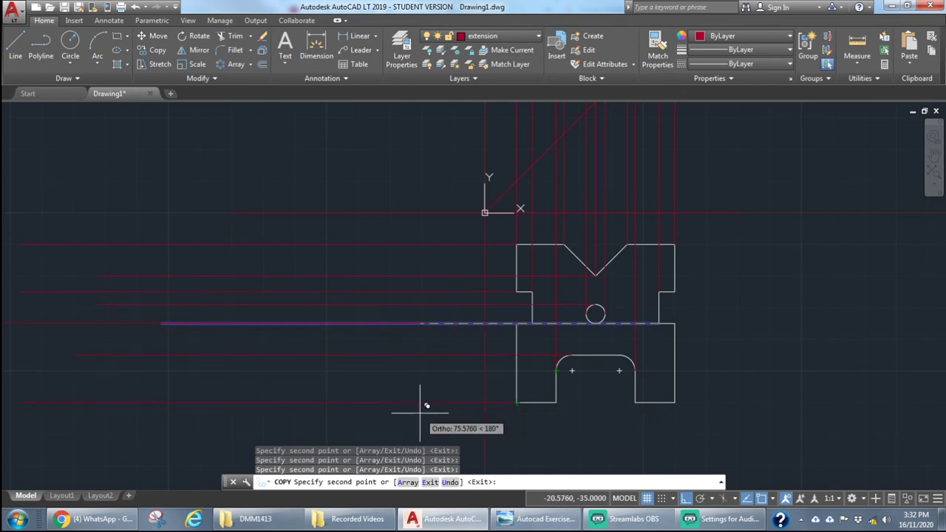
pyautogui.press('Escape')
# Trim all vertical projection lines above the diagonal line, using all objects as cutting edges.
pyautogui.scroll(-2, 539, 408)
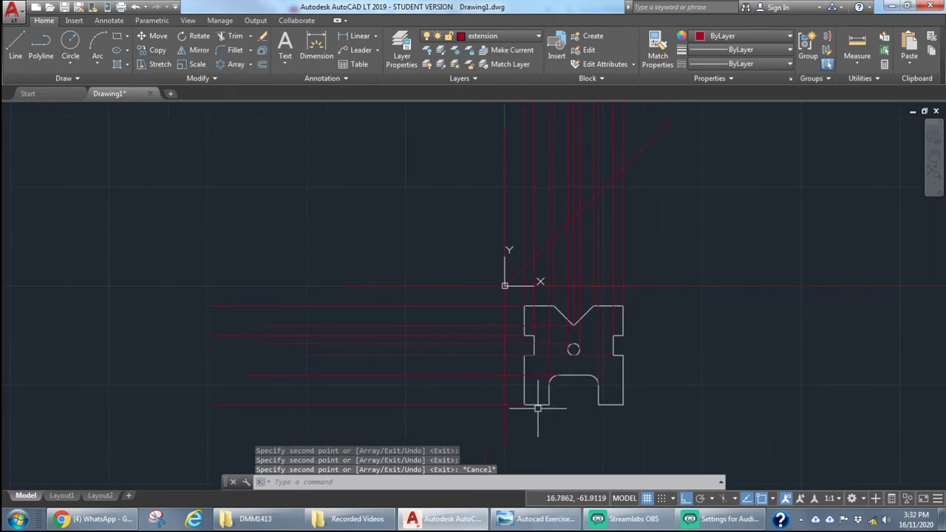
pyautogui.scroll(-4, 581, 244)
pyautogui.scroll(4, 584, 214)
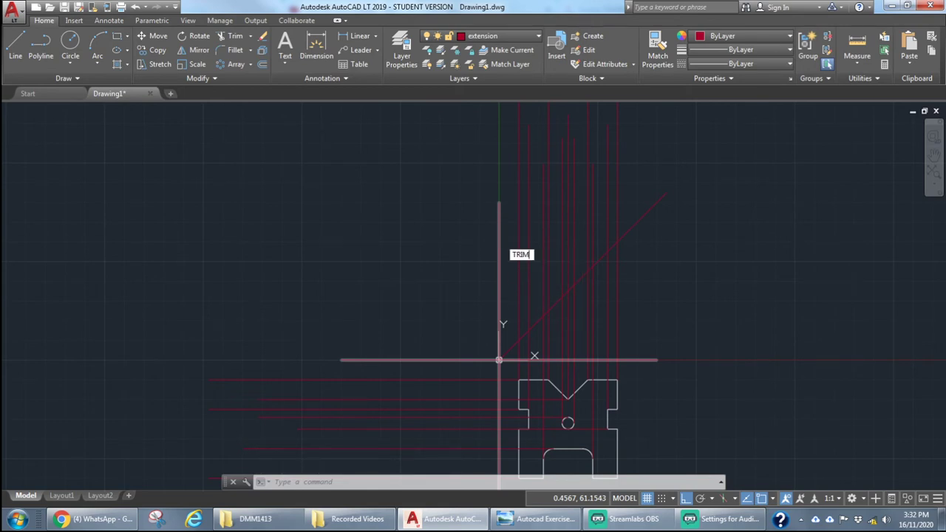
pyautogui.press('Return')
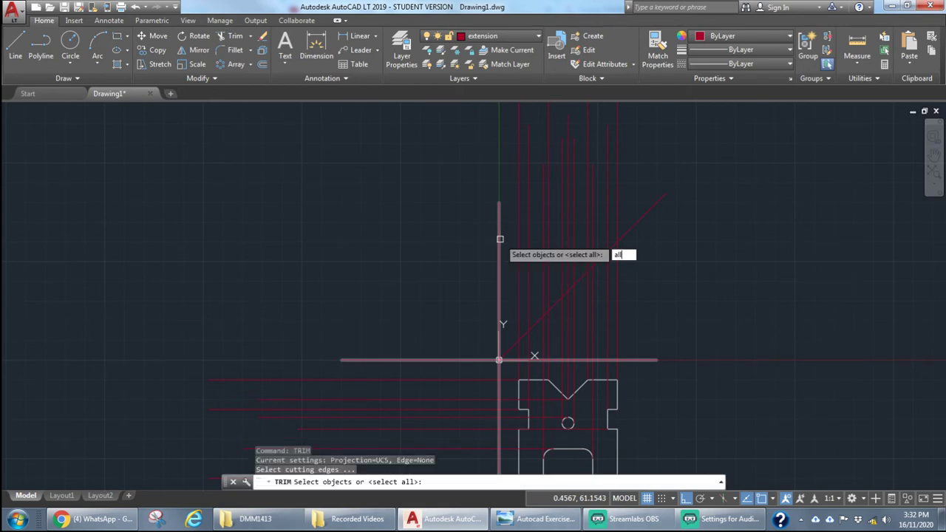
pyautogui.press('Return')
pyautogui.press('Return')
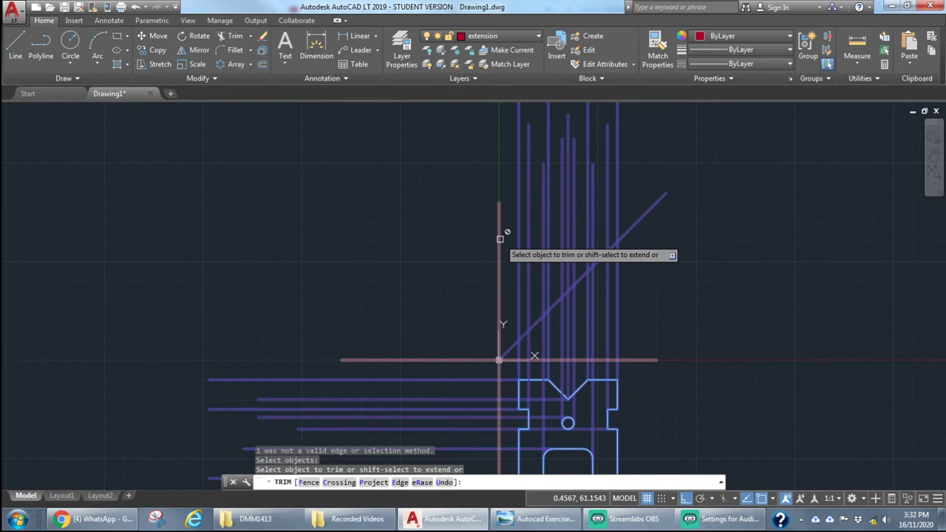
pyautogui.click(500, 239)
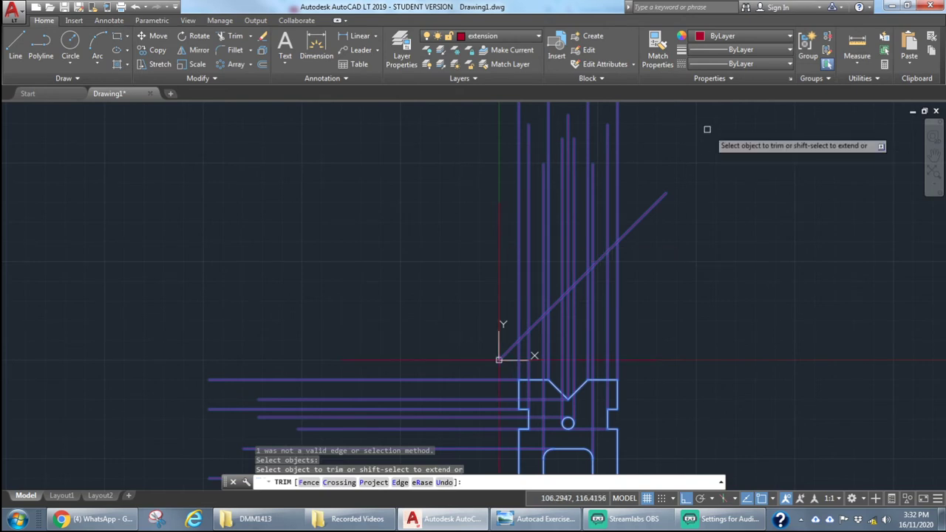
pyautogui.click(620, 139)
pyautogui.click(618, 137)
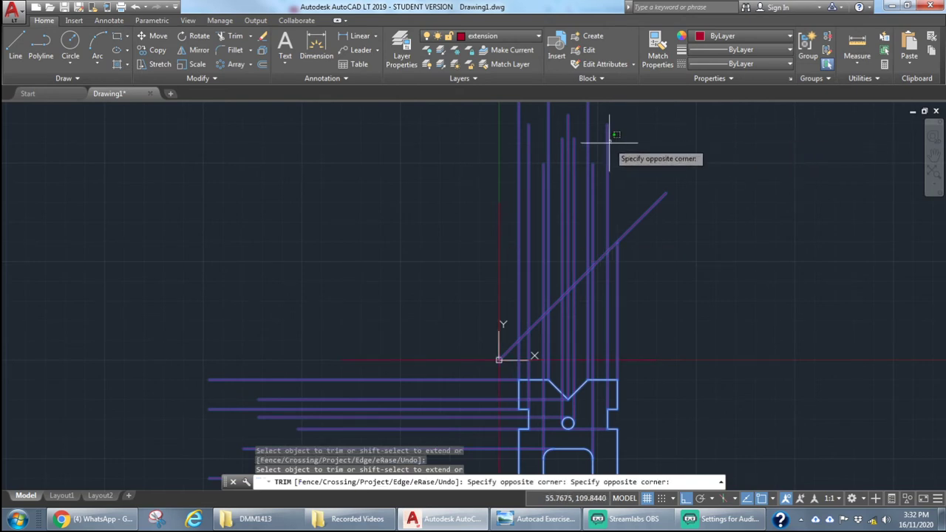
pyautogui.click(608, 144)
pyautogui.click(588, 165)
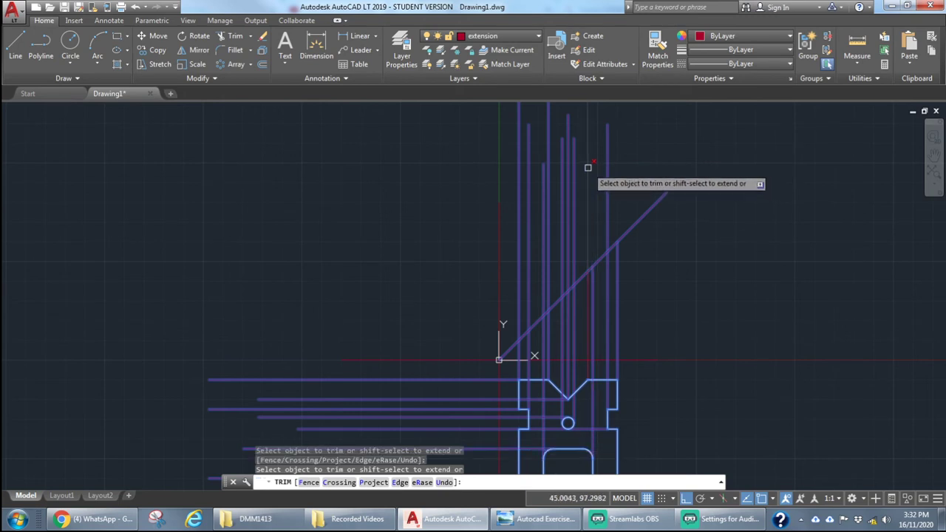
pyautogui.click(461, 127)
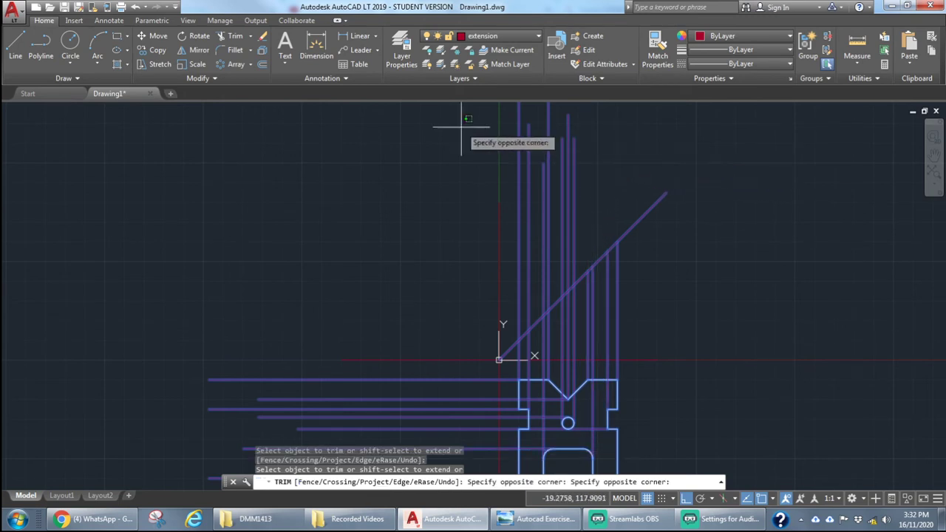
pyautogui.click(592, 201)
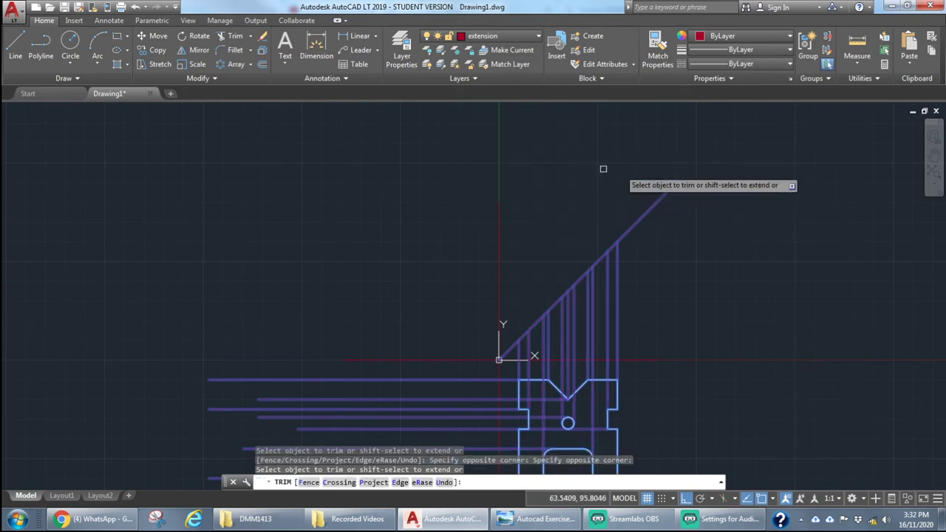
pyautogui.press('Escape')
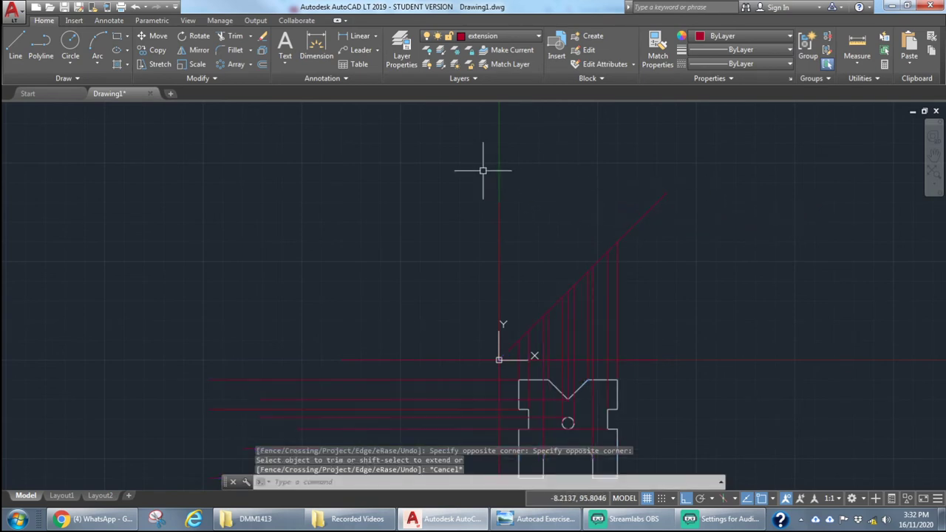
# Draw a horizontal projection line from the rightmost vertical projection line's intersection with the diagonal leftward, well past the vertical axis line.
pyautogui.click(16, 46)
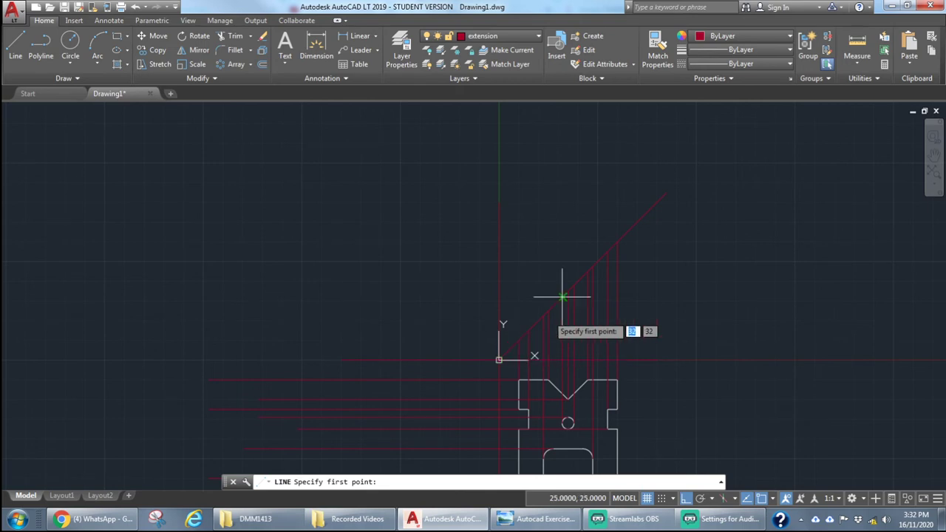
pyautogui.click(618, 241)
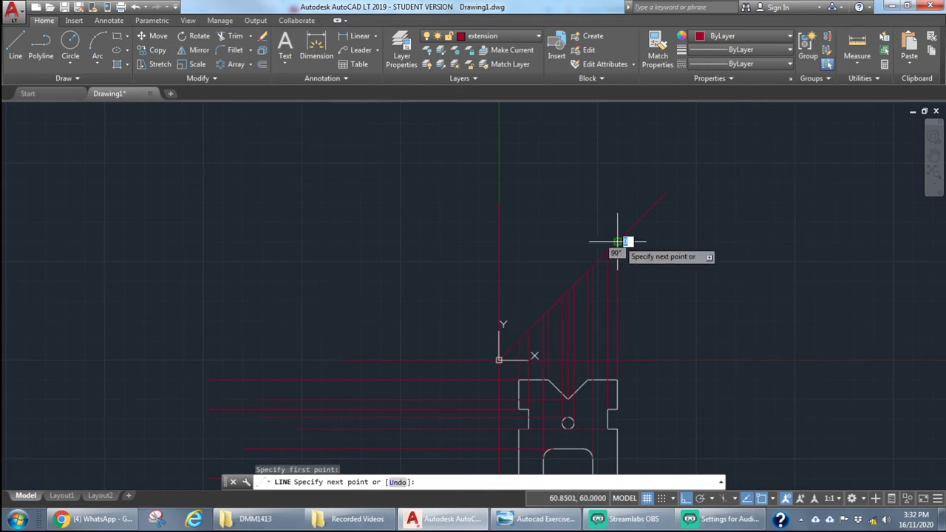
pyautogui.click(182, 238)
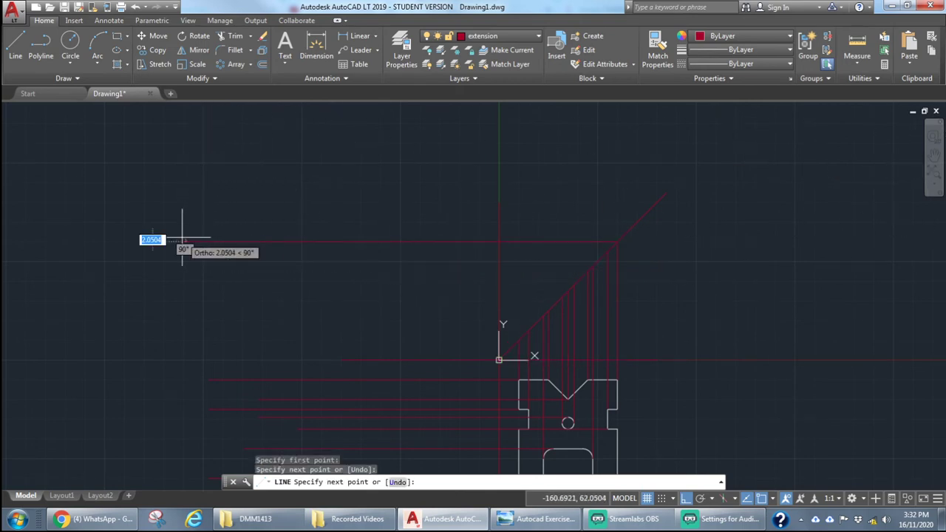
pyautogui.press('Escape')
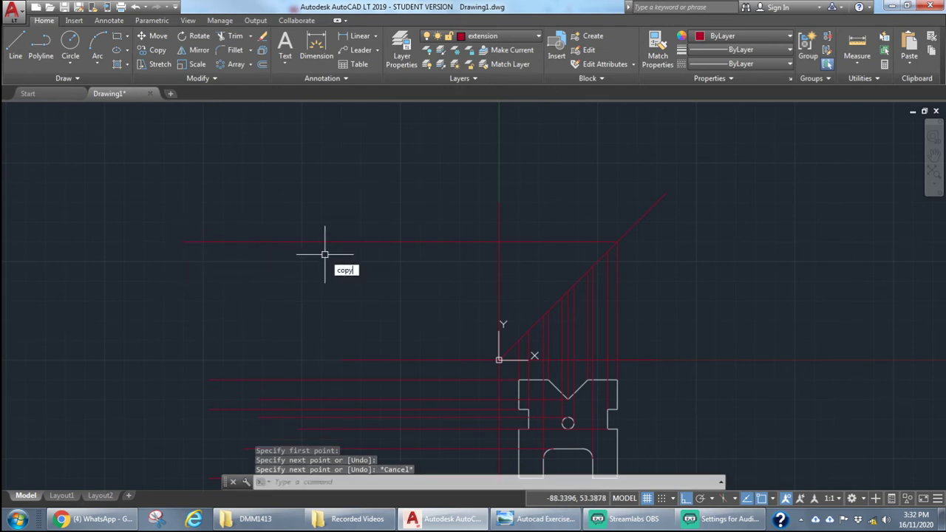
# Copy the upper horizontal projection line from its diagonal endpoint to the diagonal's intersections with all the other vertical projection lines.
pyautogui.write('copy')
pyautogui.press('Return')
pyautogui.click(530, 241)
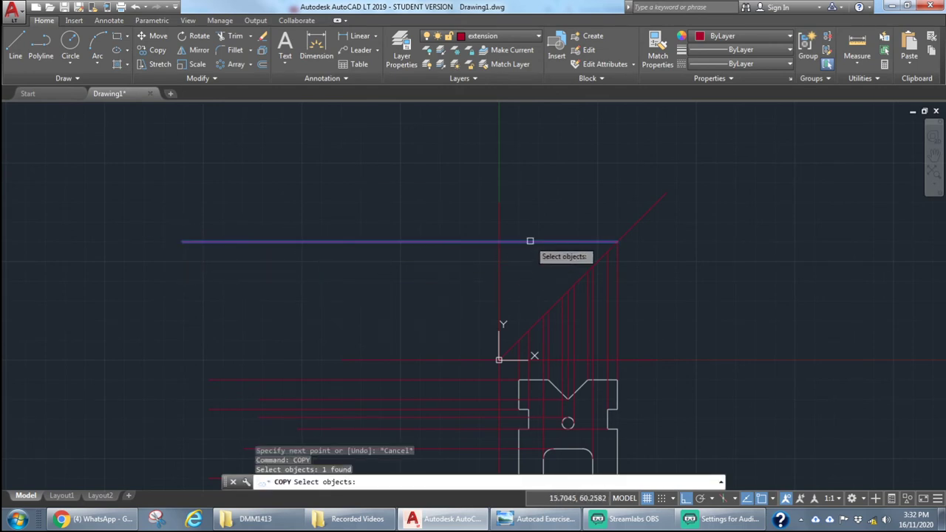
pyautogui.press('Return')
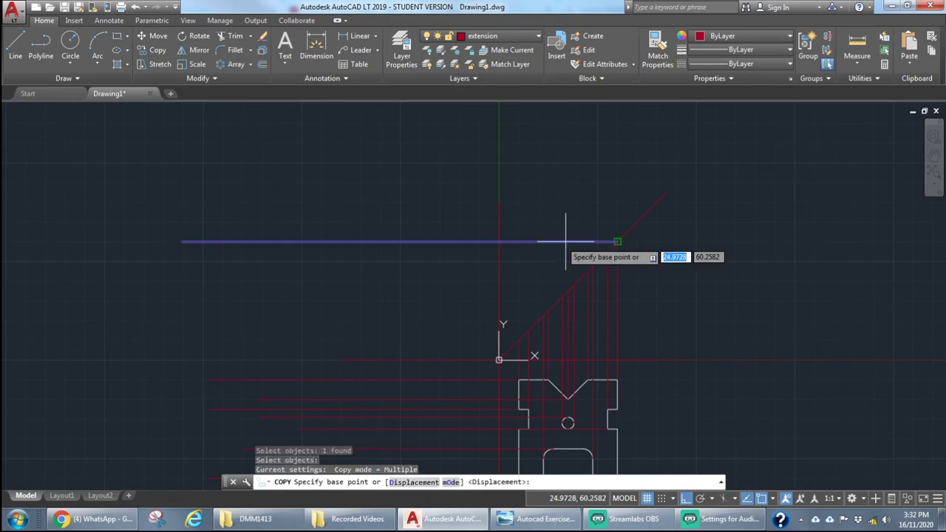
pyautogui.click(617, 244)
pyautogui.click(606, 246)
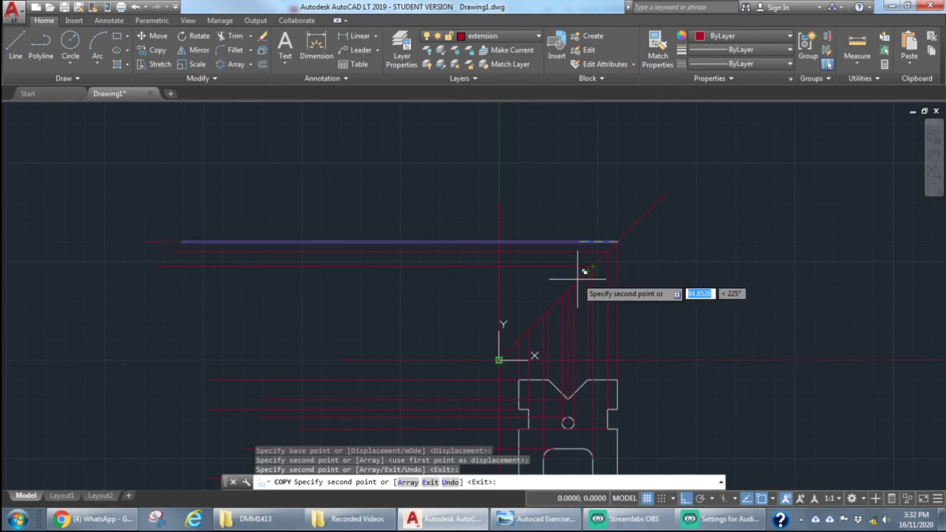
pyautogui.scroll(-5, 573, 270)
pyautogui.scroll(5, 570, 296)
pyautogui.scroll(4, 574, 277)
pyautogui.scroll(-2, 587, 242)
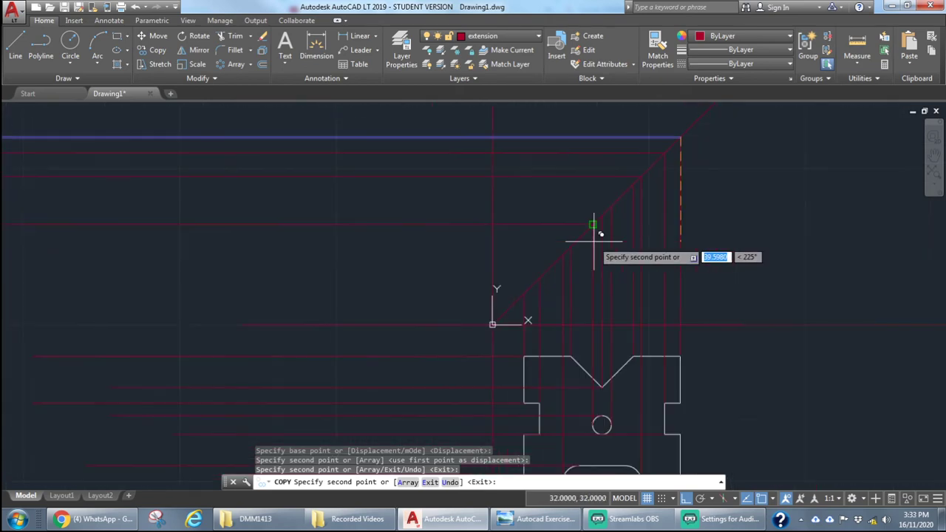
pyautogui.click(629, 186)
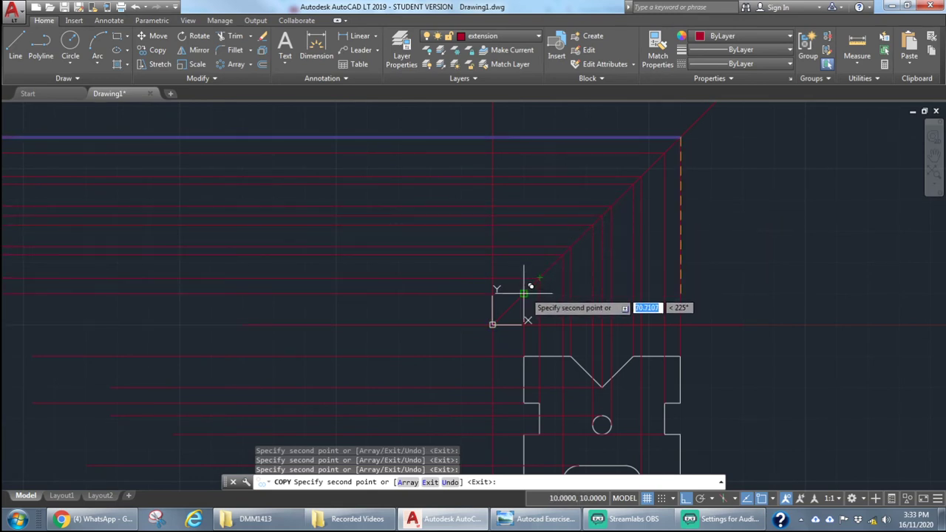
pyautogui.press('Escape')
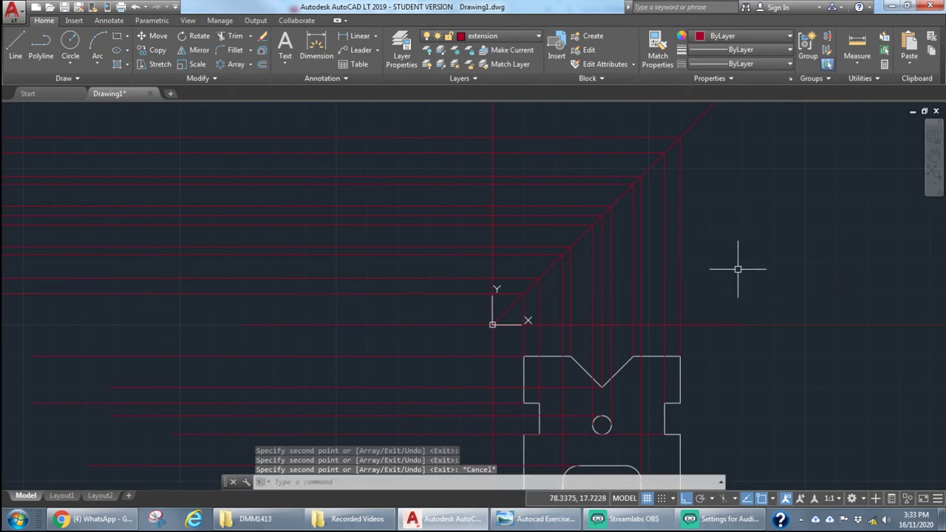
# Draw a vertical line about 57 units down from the outer top-edge projection line, 10 units left of the vertical axis, on layer 0 with snap off.
pyautogui.scroll(-3, 710, 279)
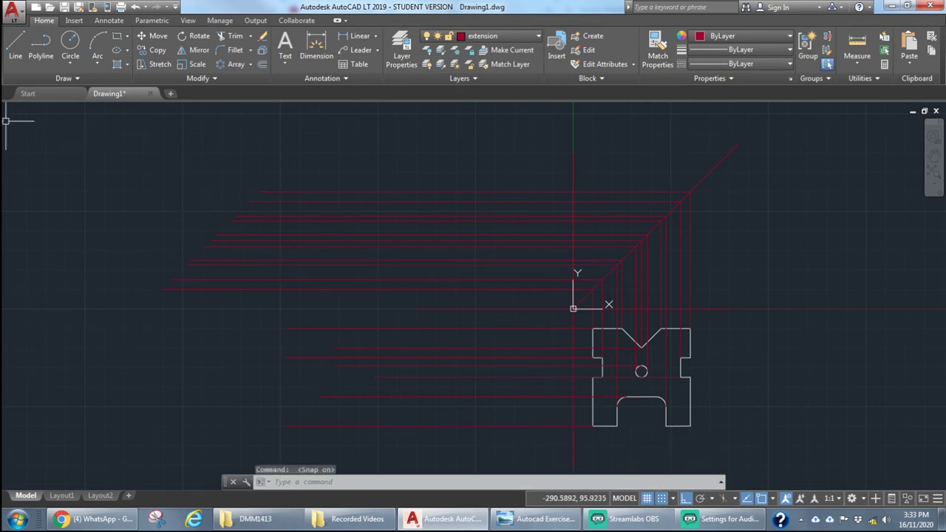
pyautogui.click(15, 46)
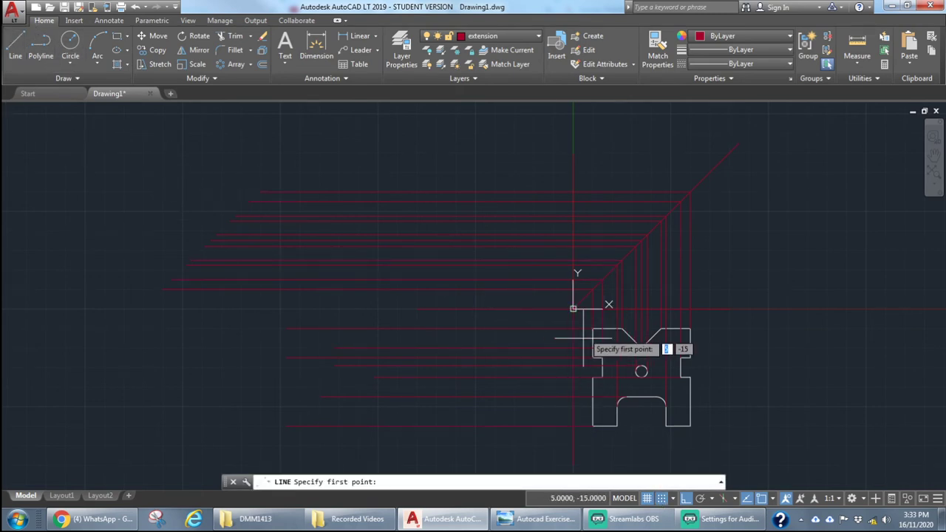
pyautogui.click(554, 328)
pyautogui.click(662, 500)
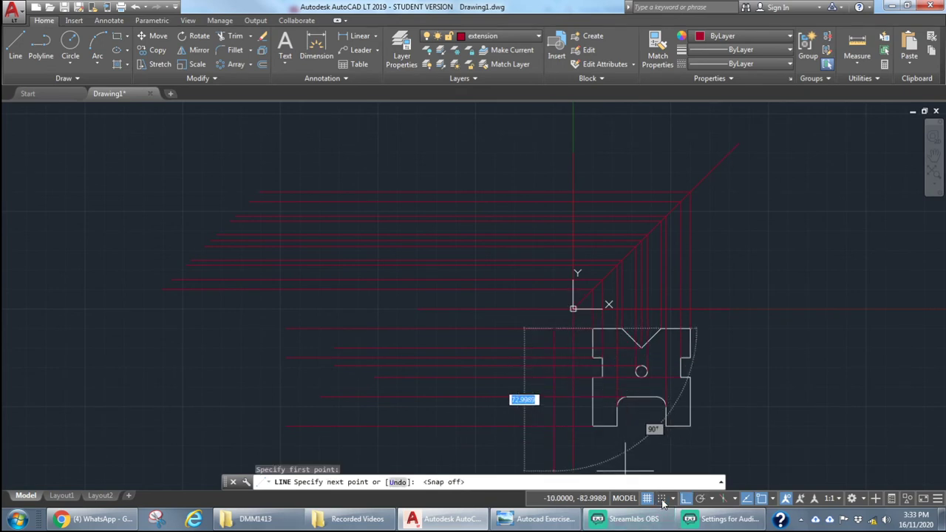
pyautogui.click(502, 35)
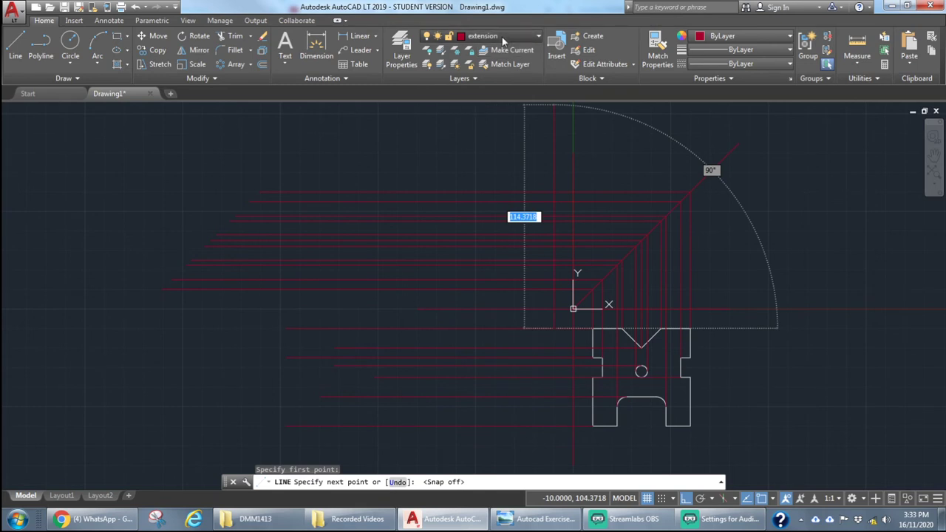
pyautogui.click(484, 50)
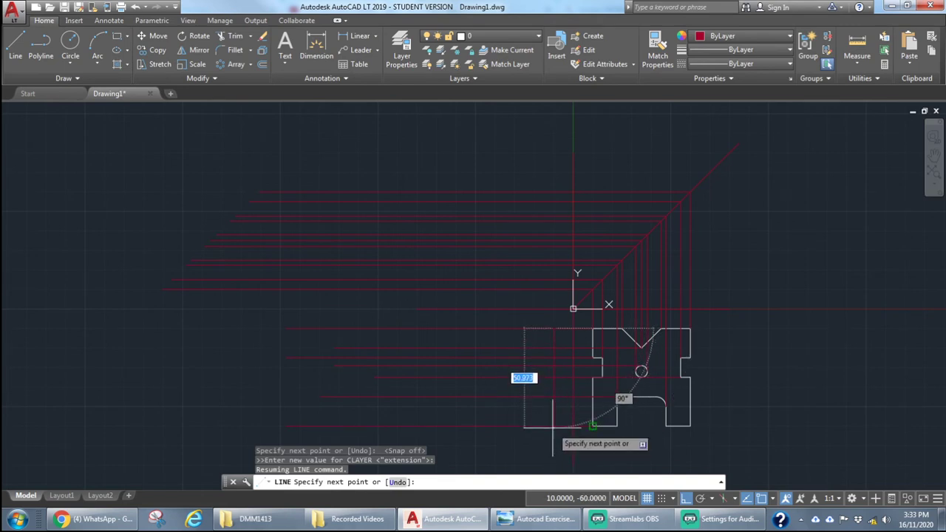
pyautogui.scroll(-4, 553, 431)
pyautogui.scroll(5, 554, 427)
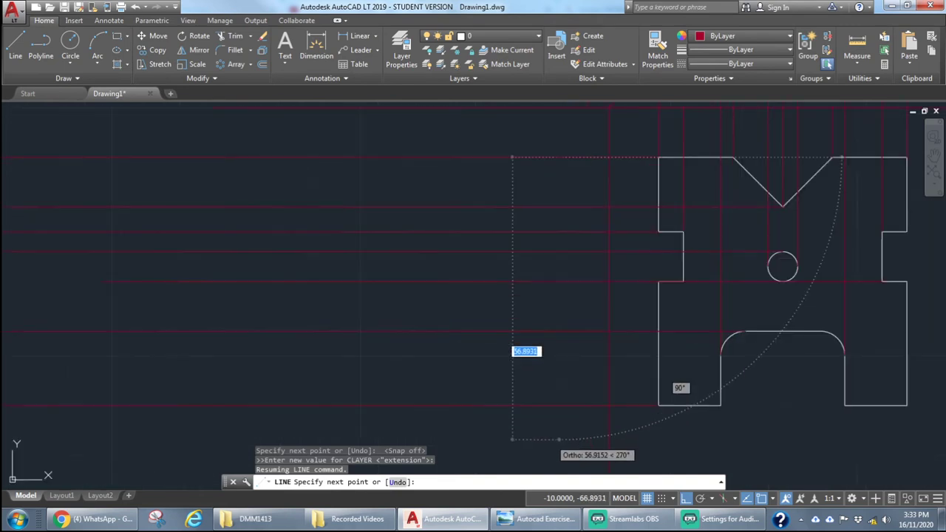
pyautogui.click(551, 439)
pyautogui.press('Escape')
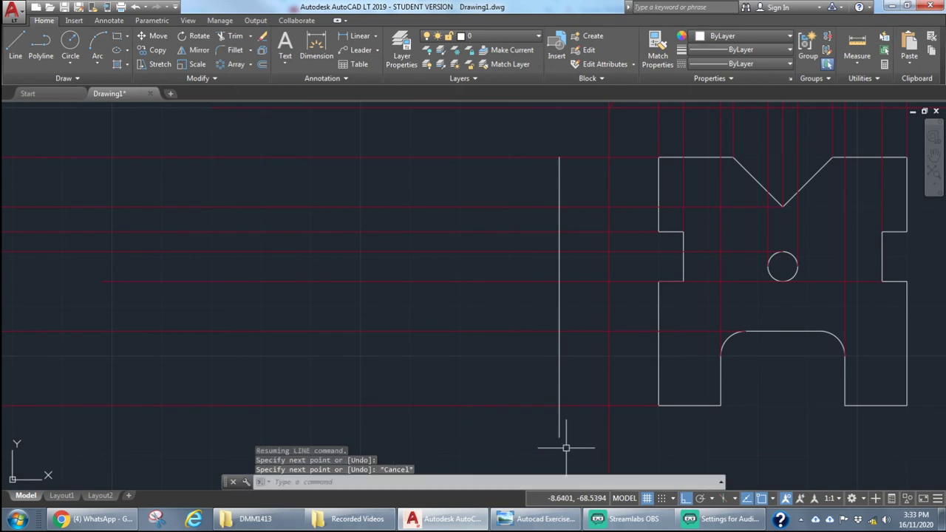
# Draw the side view's bottom edge 60 units leftward from the vertical line, then its left edge up past the outer top projection line.
pyautogui.click(18, 49)
pyautogui.scroll(-3, 268, 269)
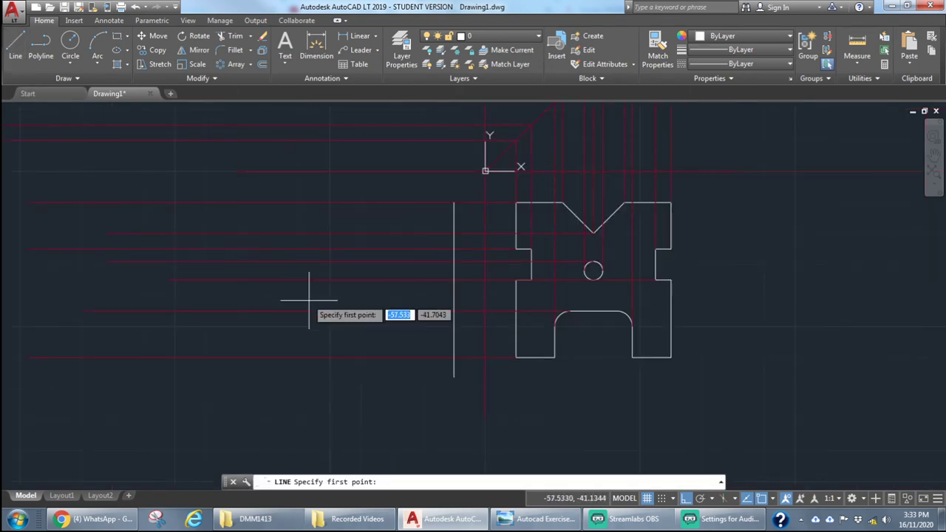
pyautogui.click(545, 519)
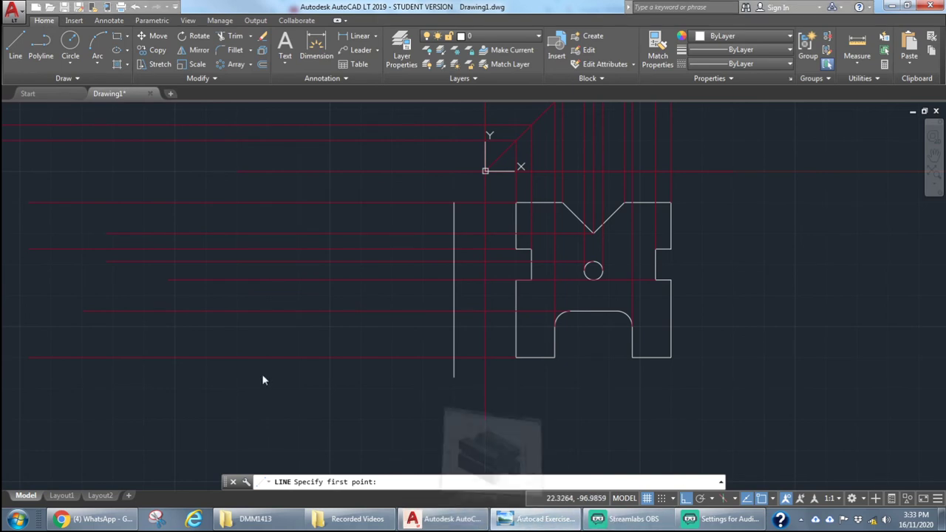
pyautogui.click(404, 397)
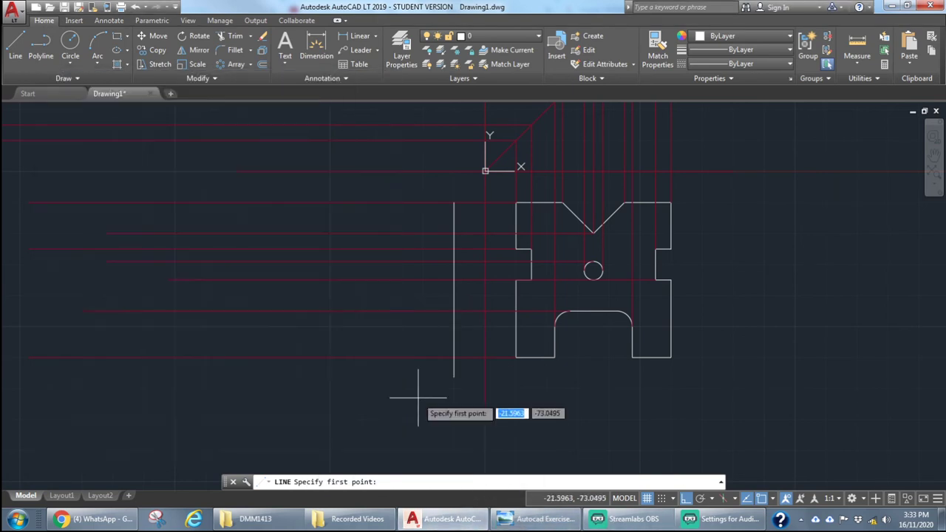
pyautogui.click(454, 358)
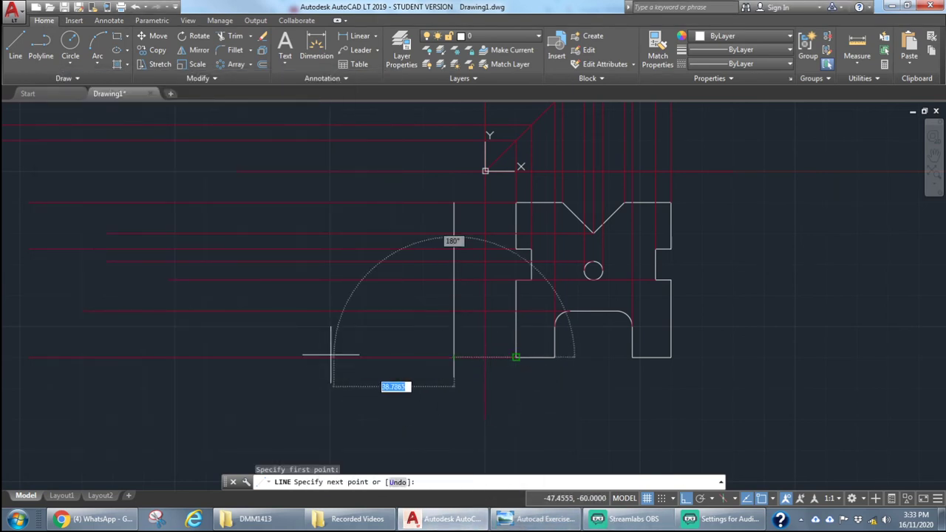
pyautogui.write('60')
pyautogui.press('Return')
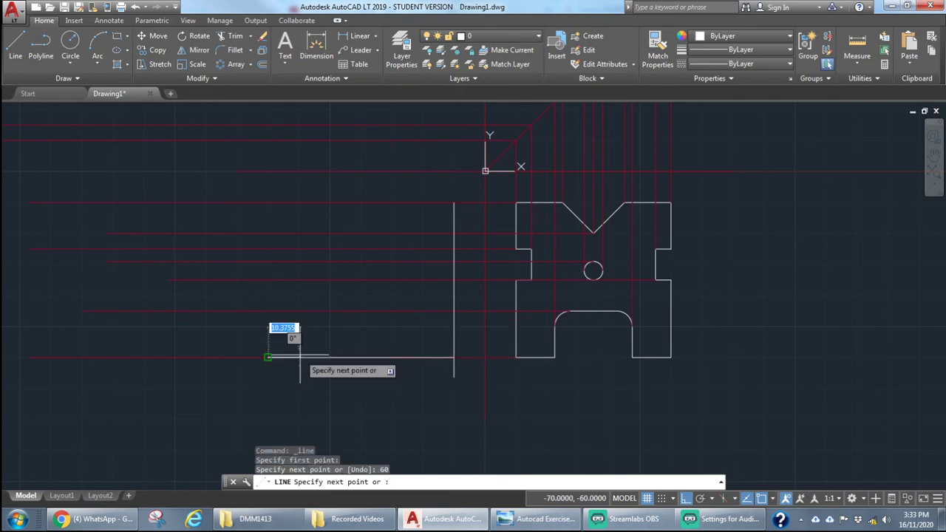
pyautogui.click(268, 192)
pyautogui.press('Escape')
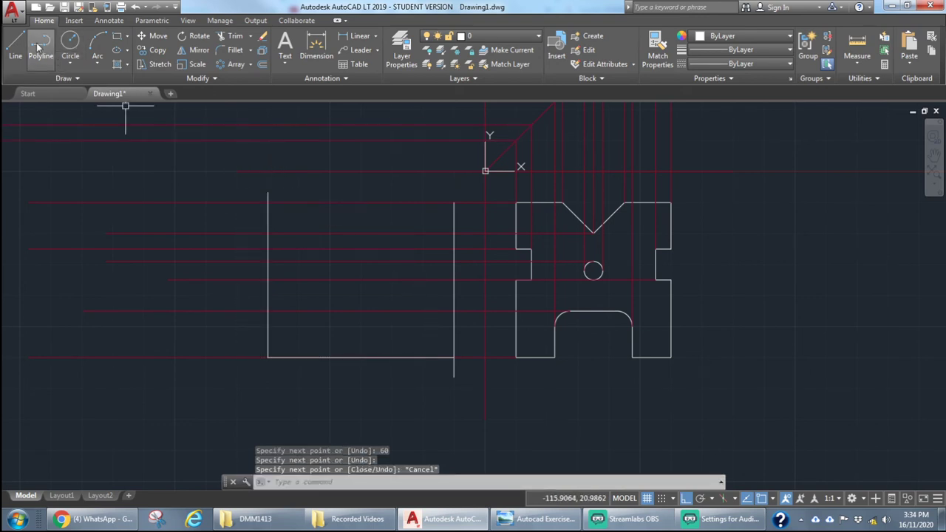
# Draw the side view's top edge along the outer top projection line, joining the left and right vertical edges.
pyautogui.click(15, 46)
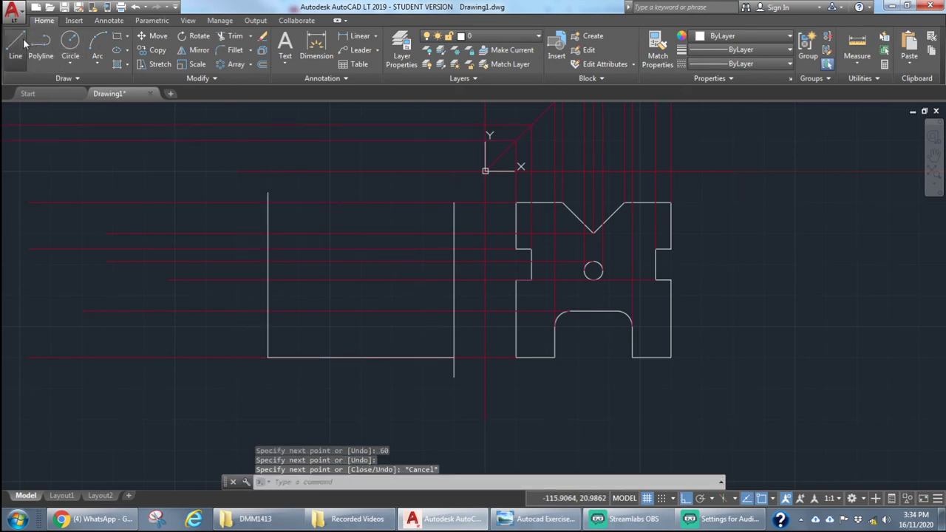
pyautogui.click(268, 201)
pyautogui.click(449, 198)
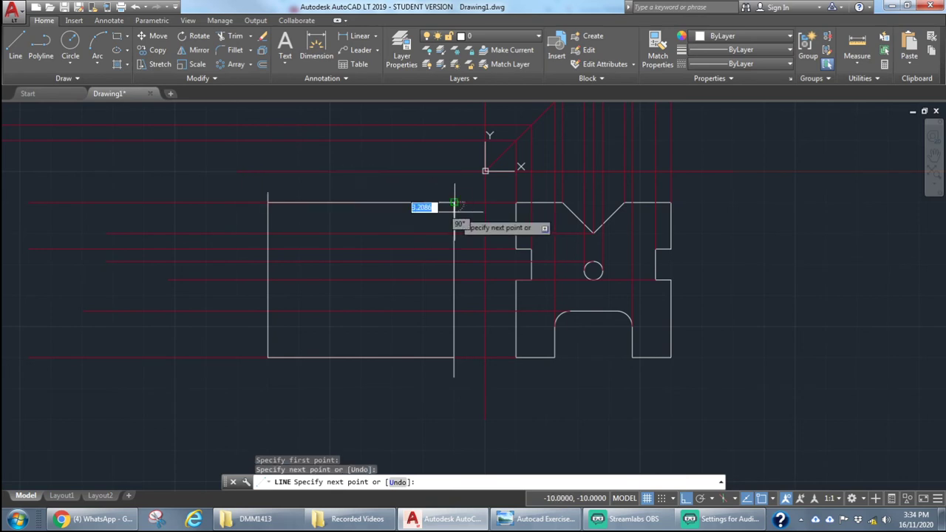
pyautogui.press('Escape')
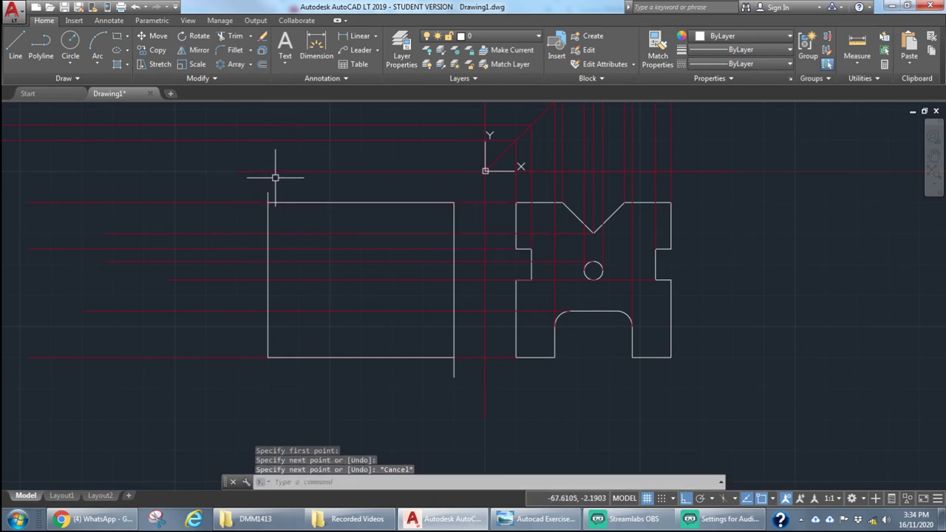
# Trim the overhanging ends of the side view's left and right vertical edges, using all objects as cutting edges.
pyautogui.write('trim')
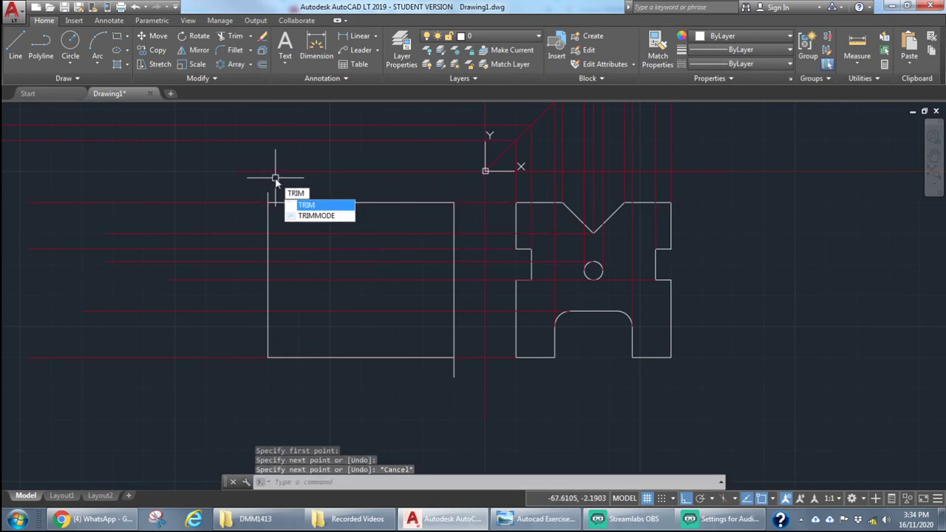
pyautogui.press('Return')
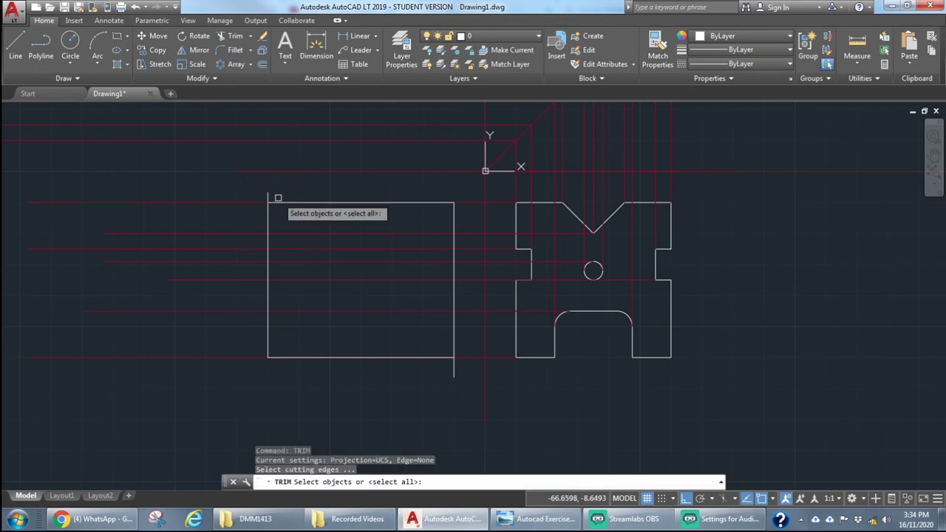
pyautogui.write('all')
pyautogui.press('Return')
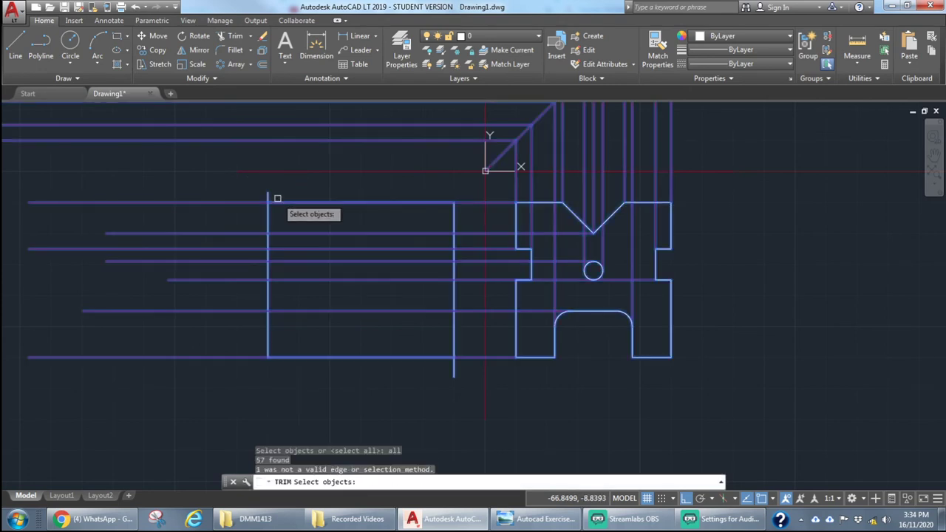
pyautogui.press('Return')
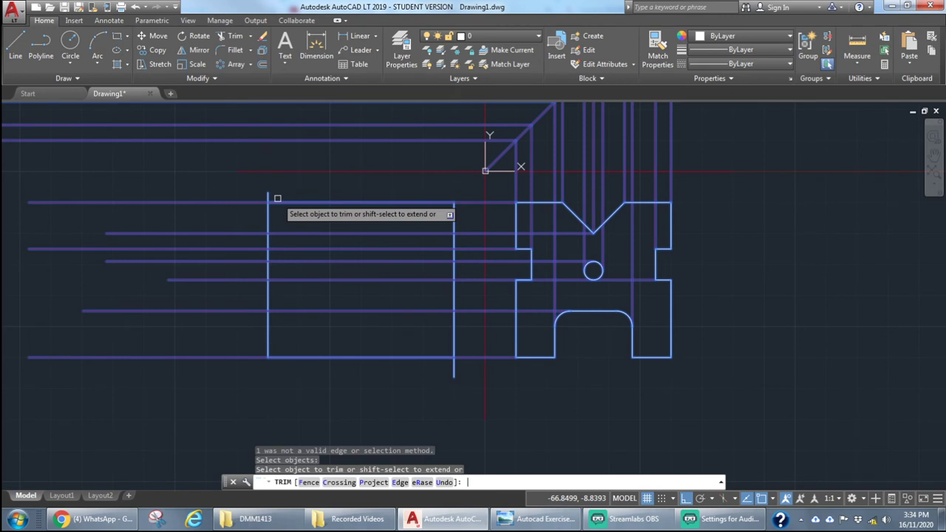
pyautogui.click(269, 191)
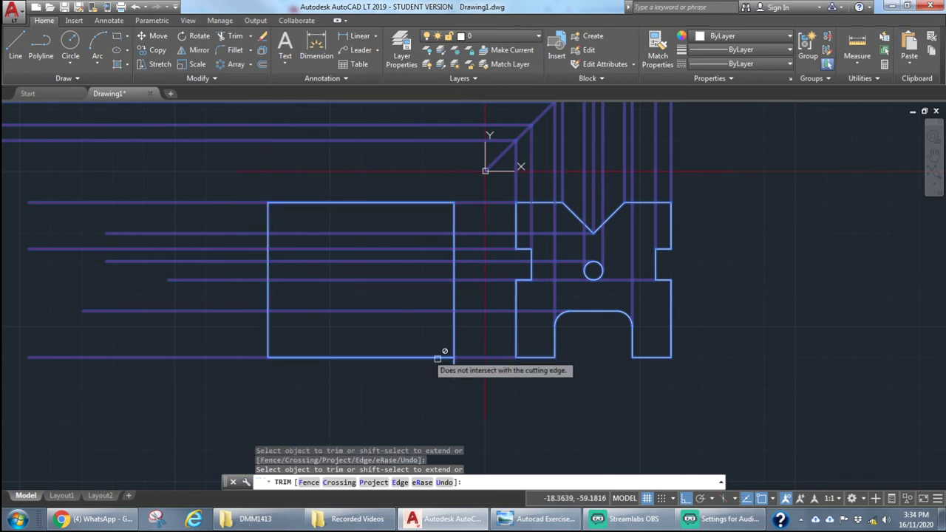
pyautogui.press('Return')
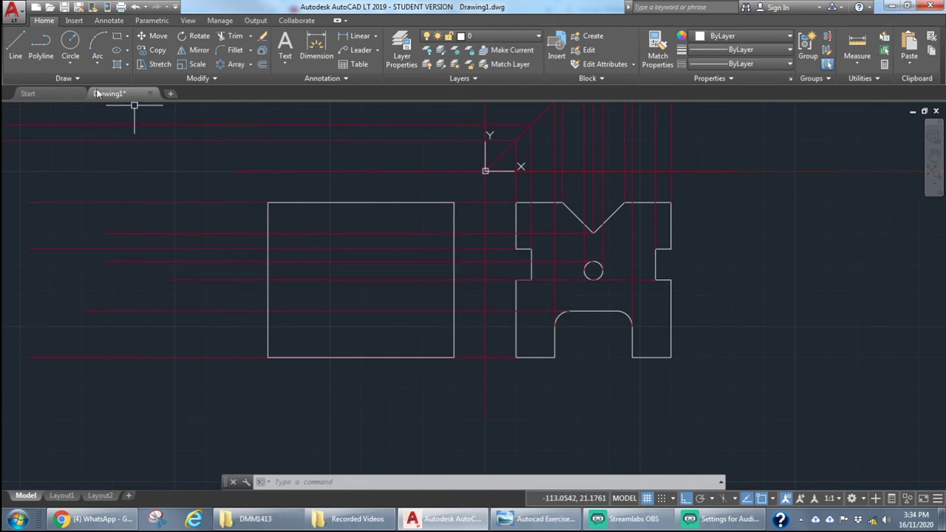
# Draw 60-unit horizontal lines across the side view on the projection lines of the bottom channel's top and the side grooves' upper edge.
pyautogui.click(15, 46)
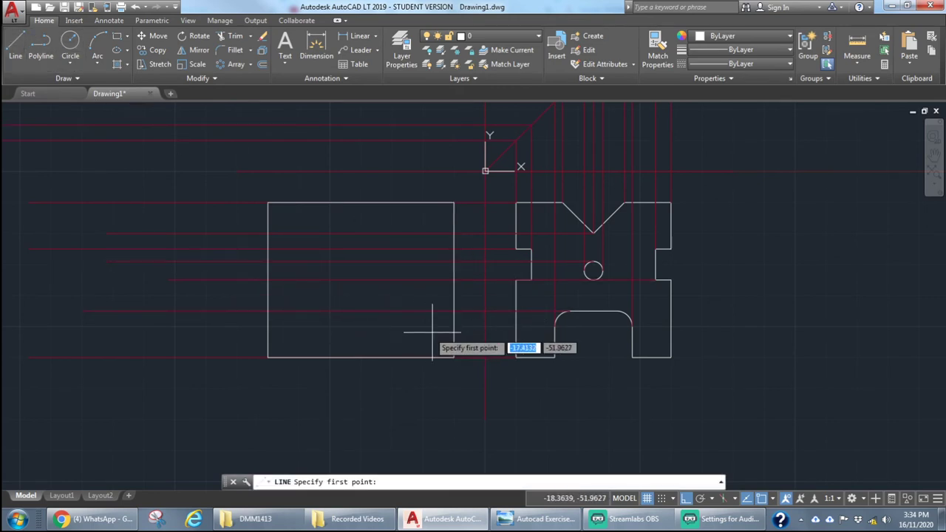
pyautogui.click(454, 311)
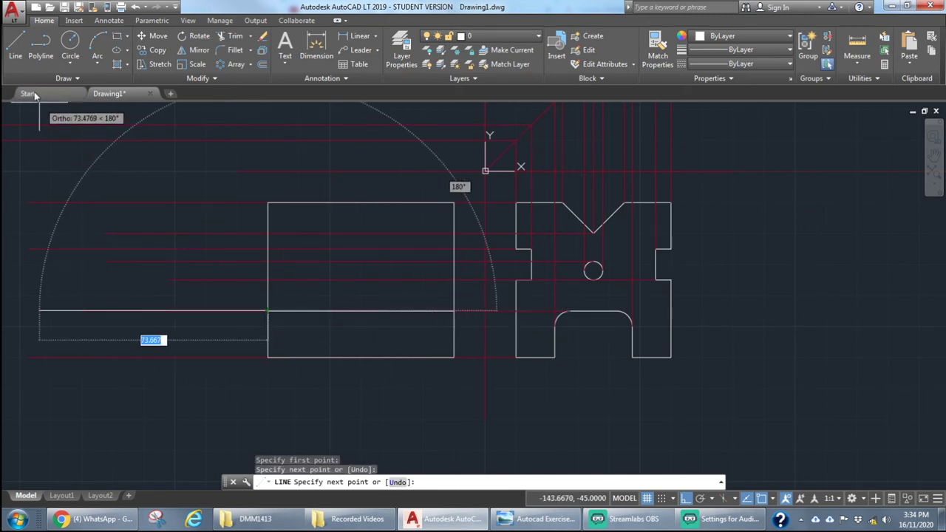
pyautogui.click(16, 46)
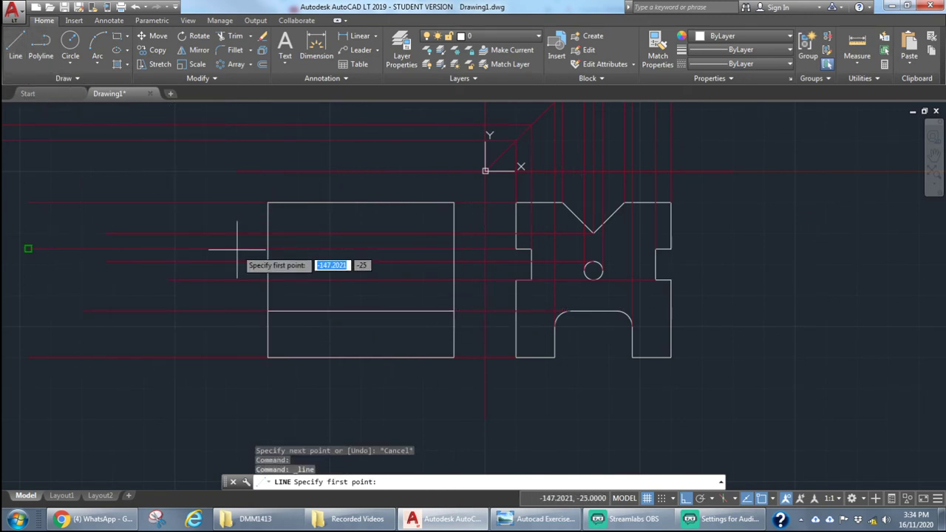
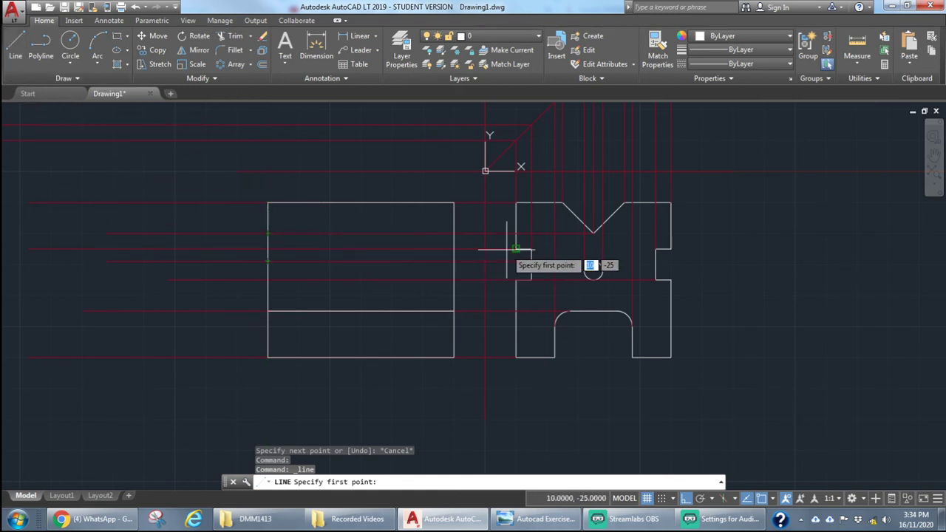
pyautogui.click(268, 249)
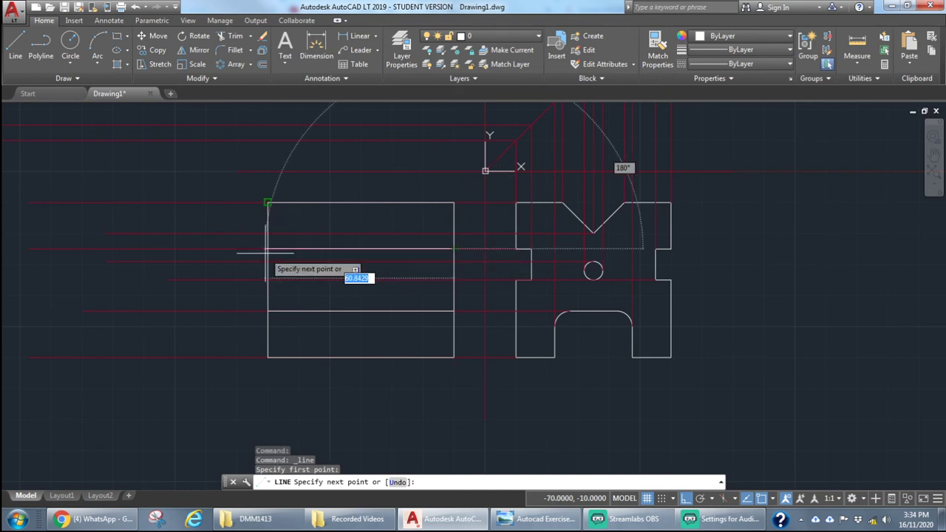
# Draw a horizontal line between the side view's vertical edges on the projection line of the side grooves' lower edge.
pyautogui.click(16, 46)
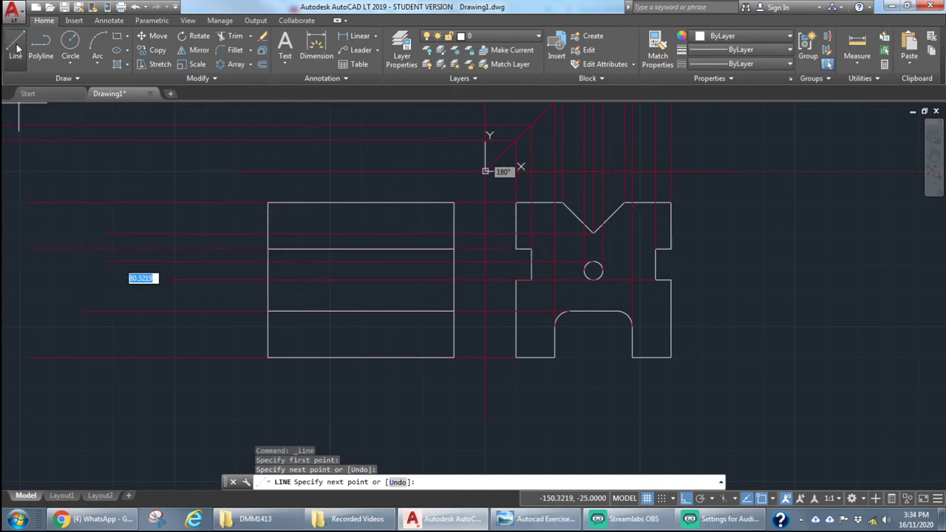
pyautogui.click(454, 279)
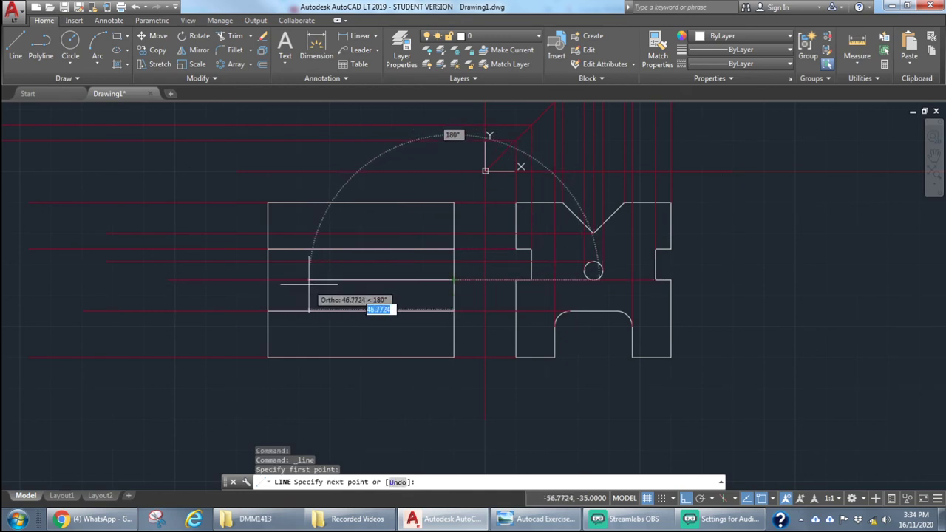
pyautogui.click(267, 279)
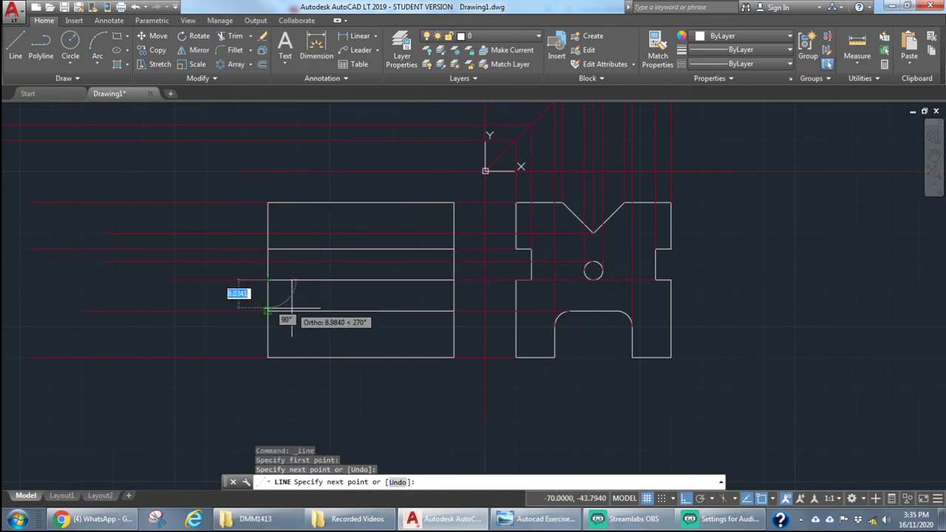
pyautogui.press('Escape')
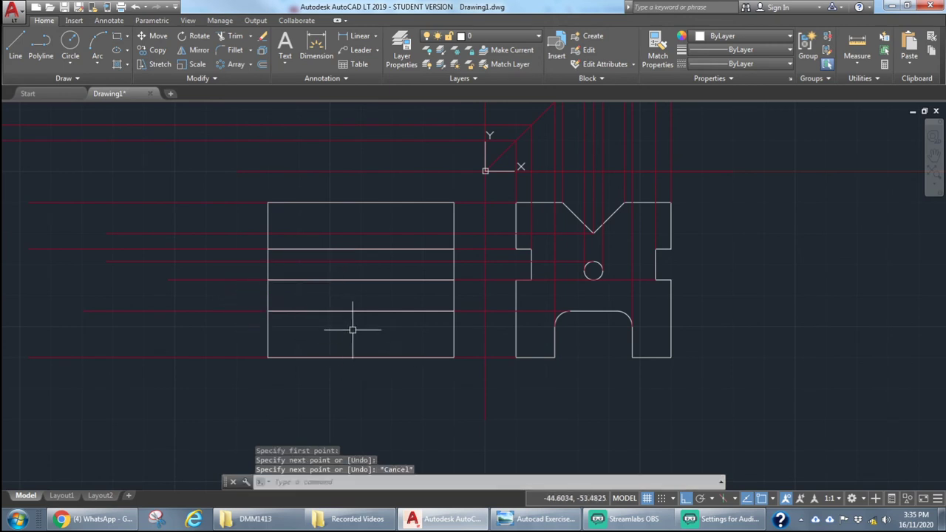
# Move the side view's line for the top of the bottom channel to the hidden layer.
pyautogui.click(388, 312)
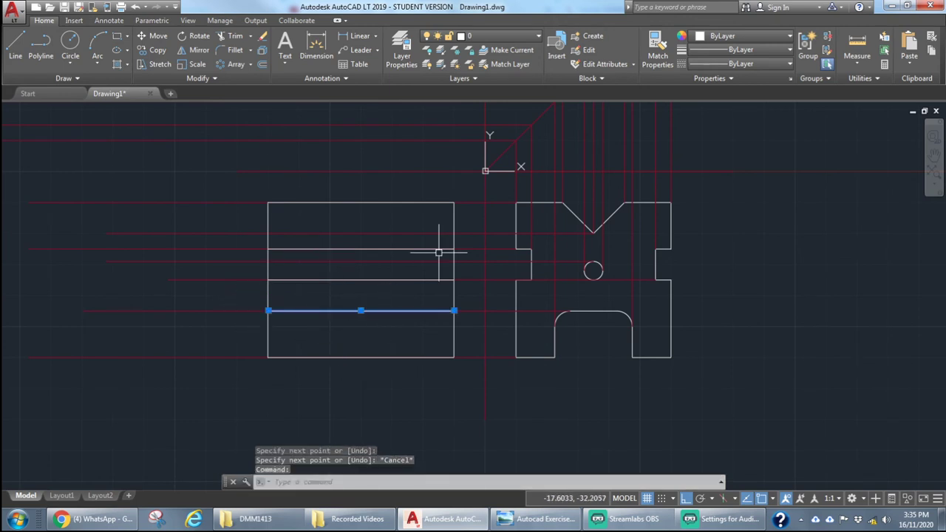
pyautogui.rightClick(414, 311)
pyautogui.click(450, 290)
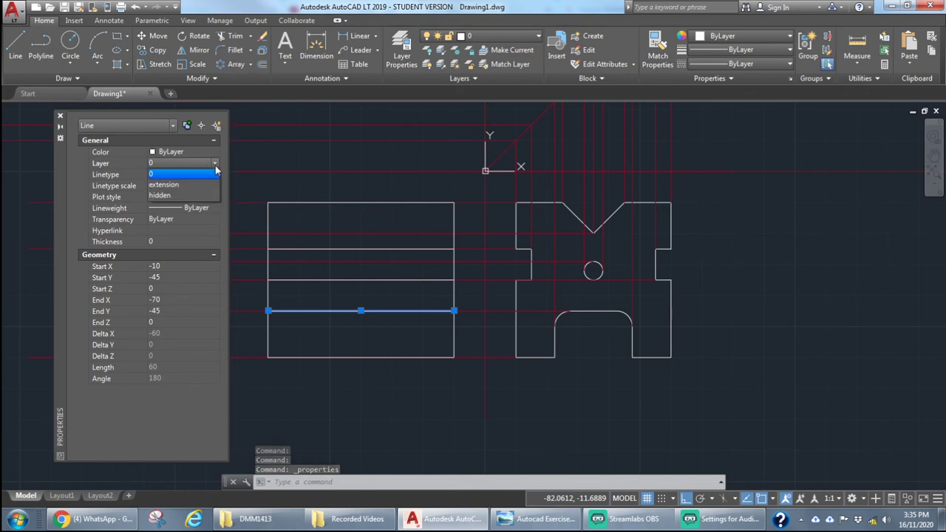
pyautogui.click(182, 195)
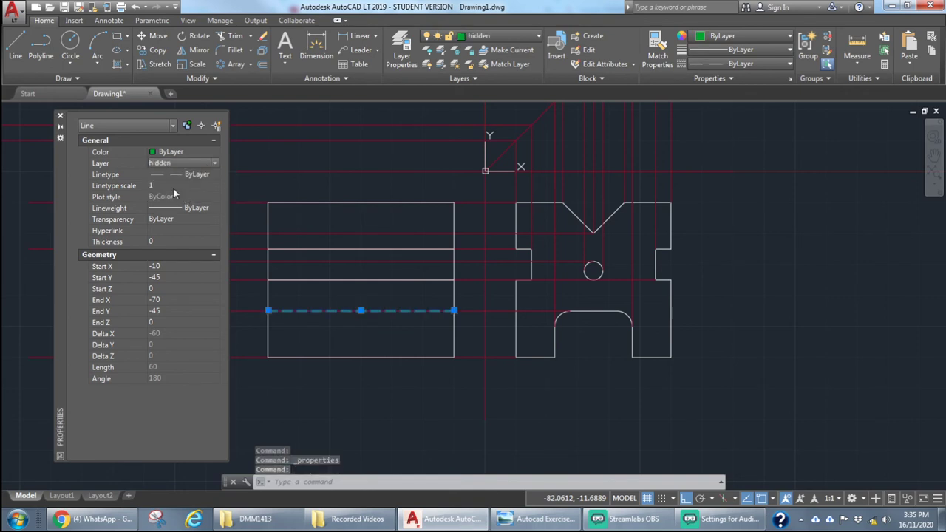
pyautogui.click(61, 118)
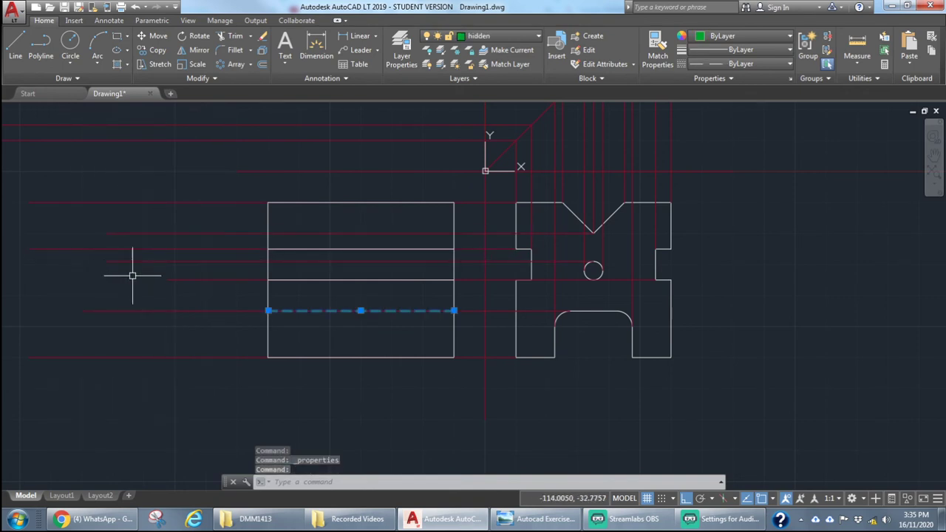
pyautogui.press('Escape')
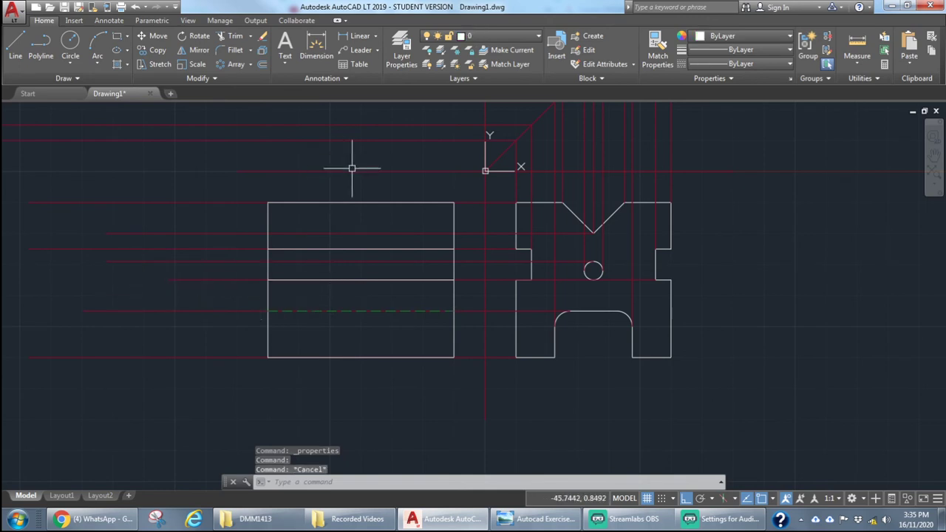
# On the hidden layer, draw the hole's top edge 20 units leftward from the side view's right edge, checking the exercise image, and its end line down about 11 units.
pyautogui.click(503, 35)
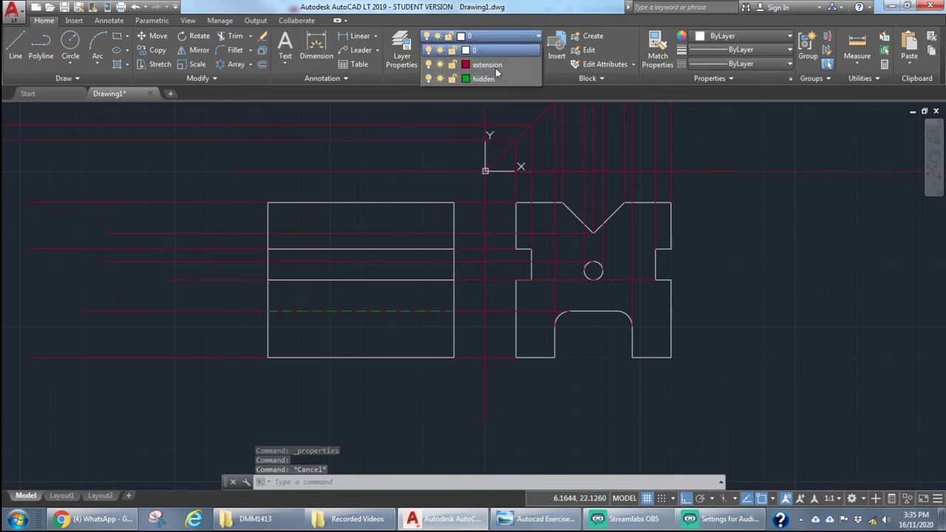
pyautogui.click(484, 79)
pyautogui.click(16, 45)
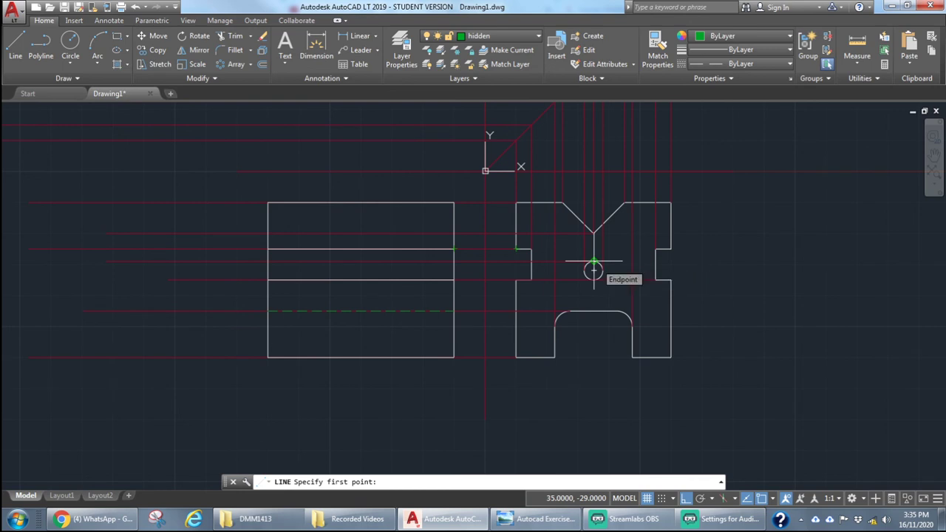
pyautogui.click(450, 261)
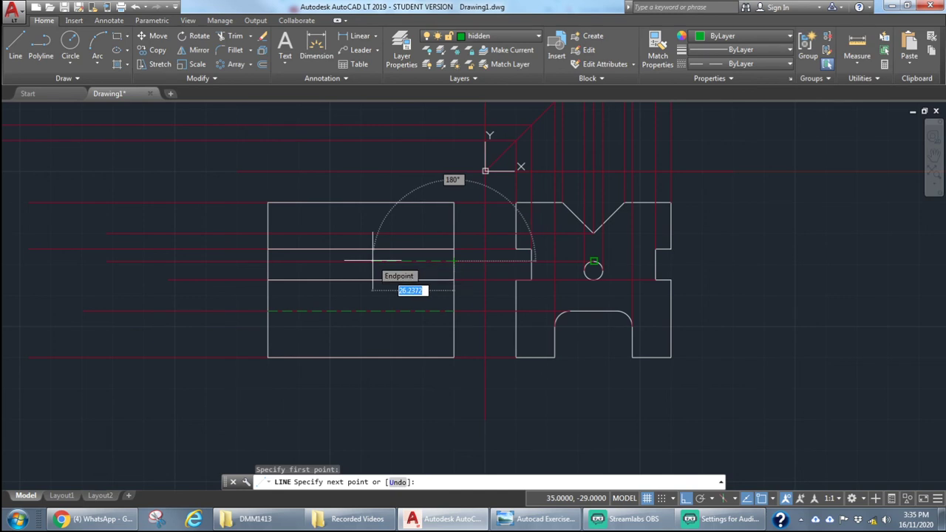
pyautogui.click(536, 519)
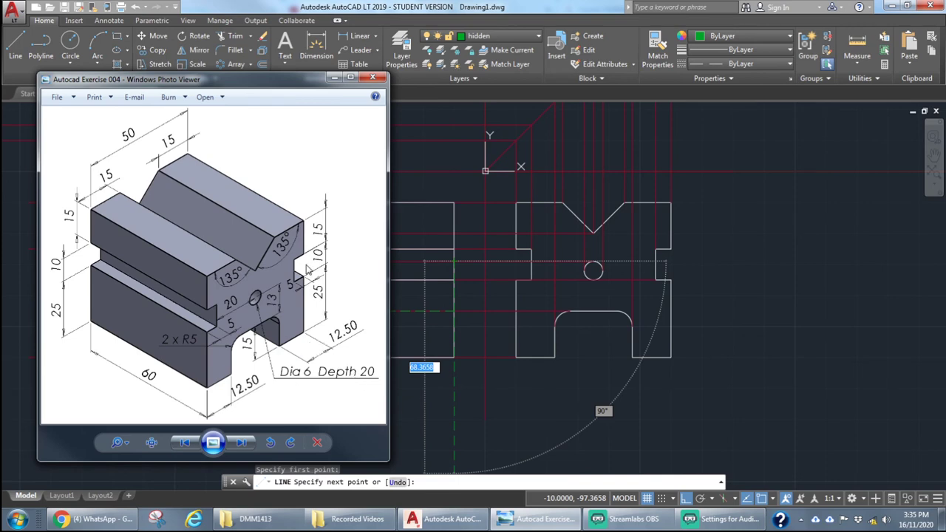
pyautogui.click(334, 78)
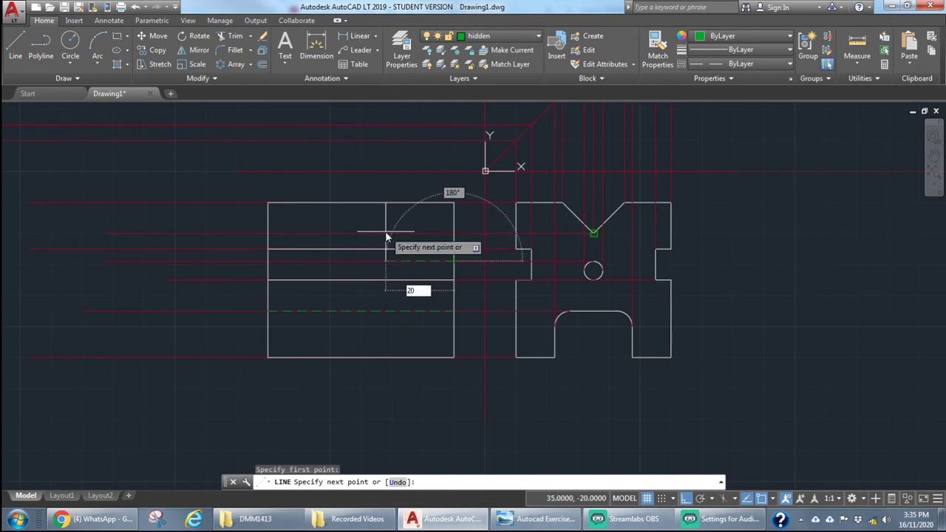
pyautogui.press('Return')
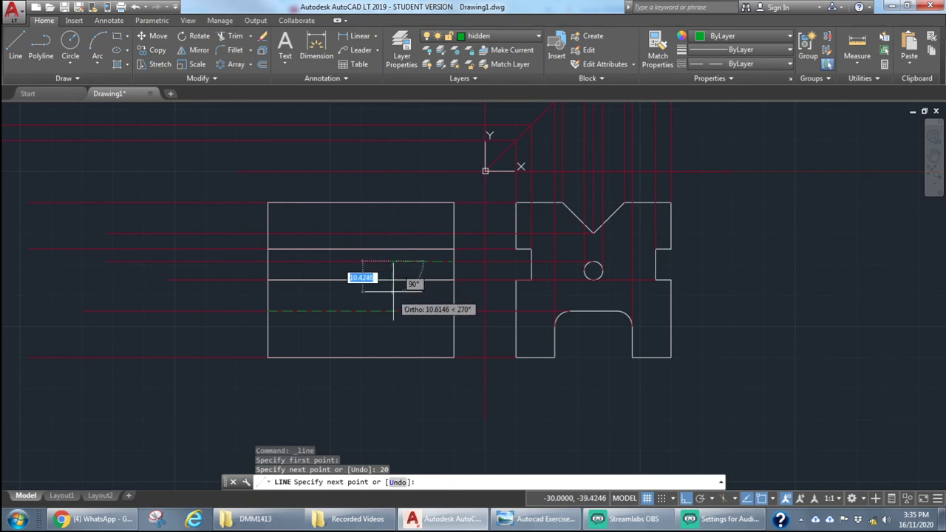
pyautogui.click(391, 309)
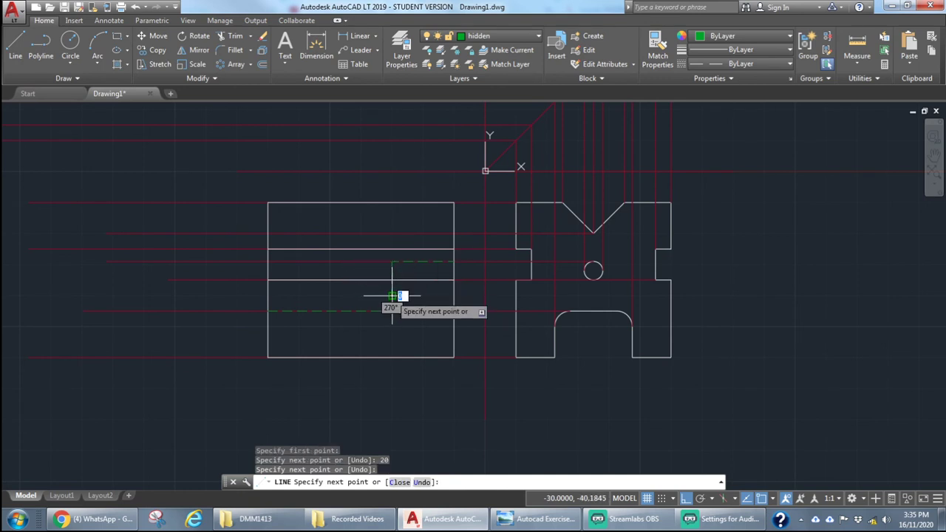
pyautogui.press('Escape')
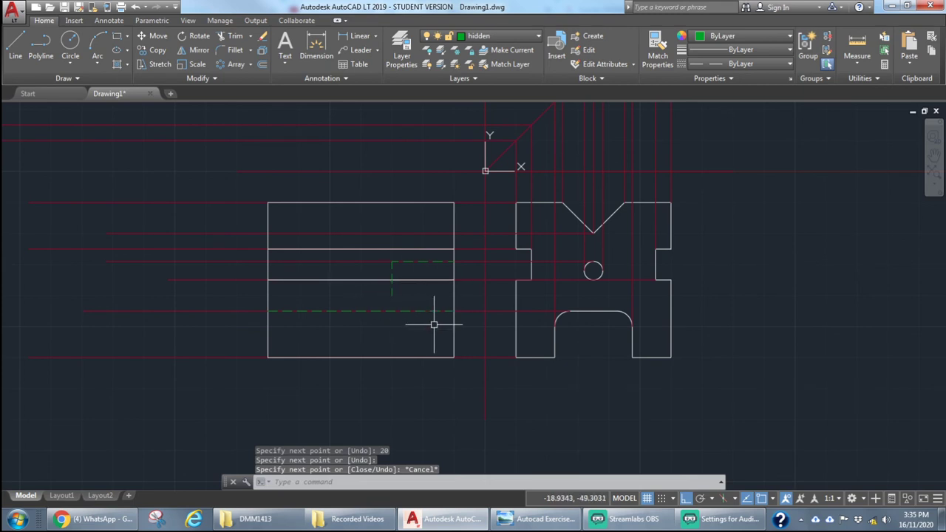
# Trim the hole's hidden end line where it overhangs the side groove's lower edge line.
pyautogui.scroll(-2, 566, 292)
pyautogui.scroll(10, 593, 280)
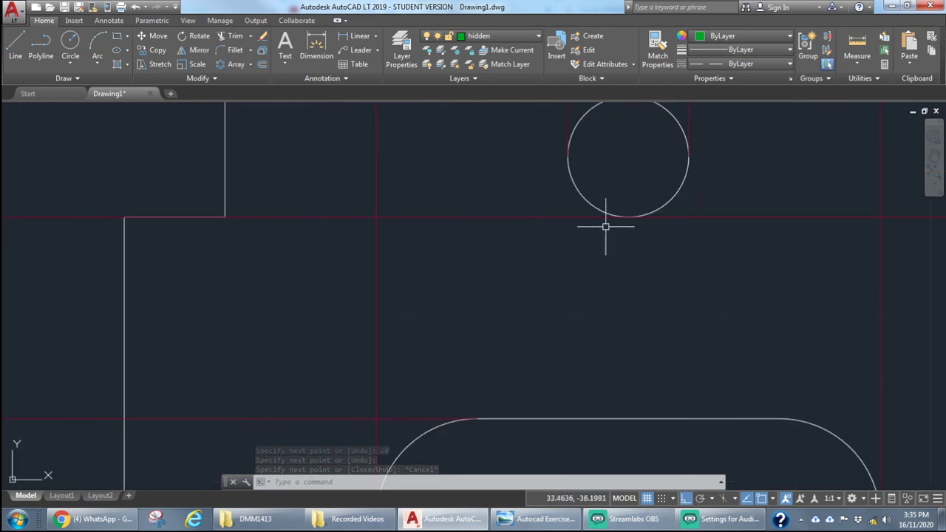
pyautogui.scroll(-6, 606, 227)
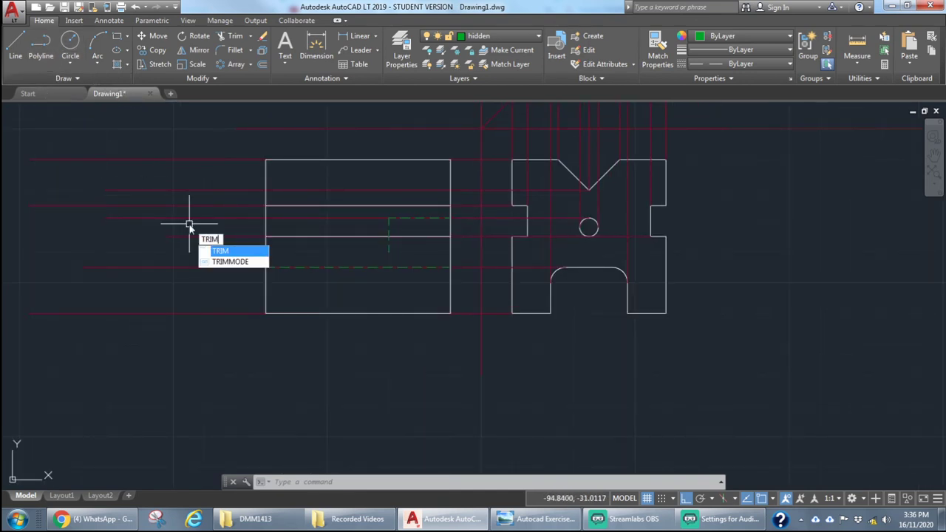
pyautogui.press('Return')
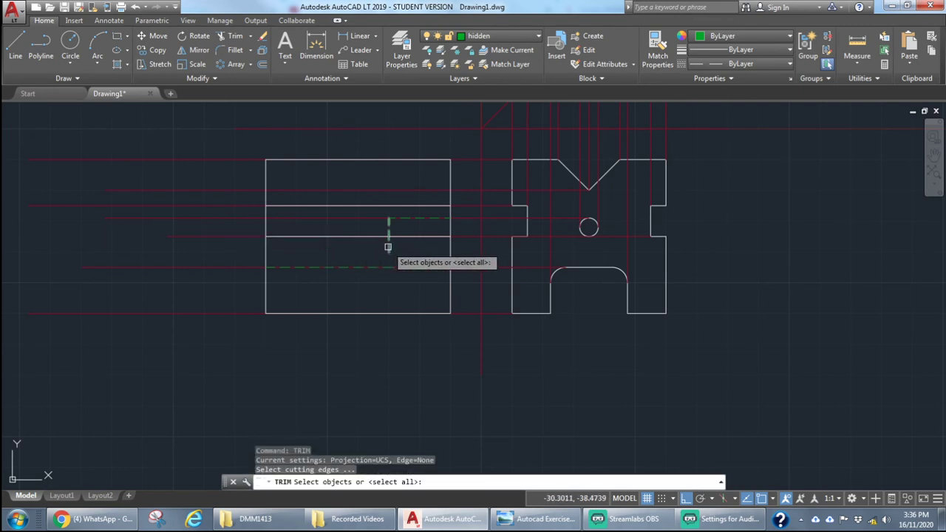
pyautogui.click(388, 243)
pyautogui.click(402, 238)
pyautogui.press('Return')
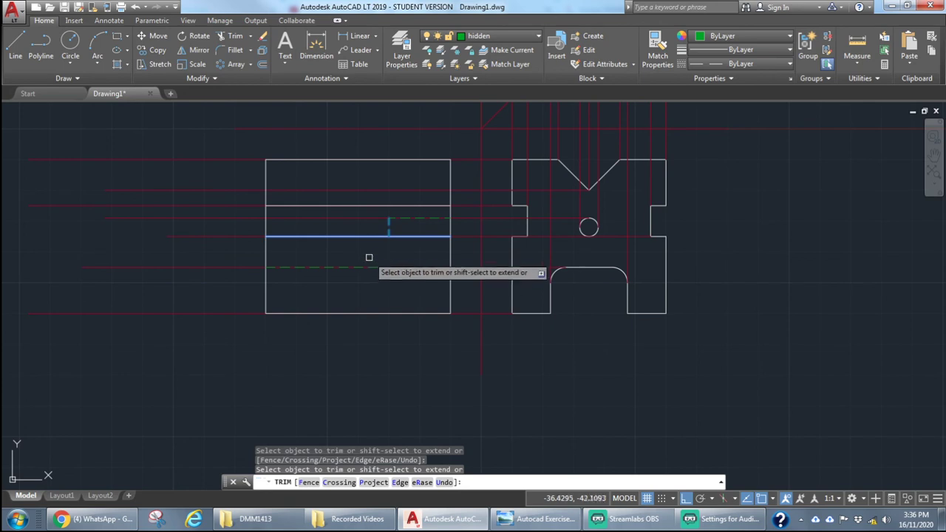
pyautogui.press('Escape')
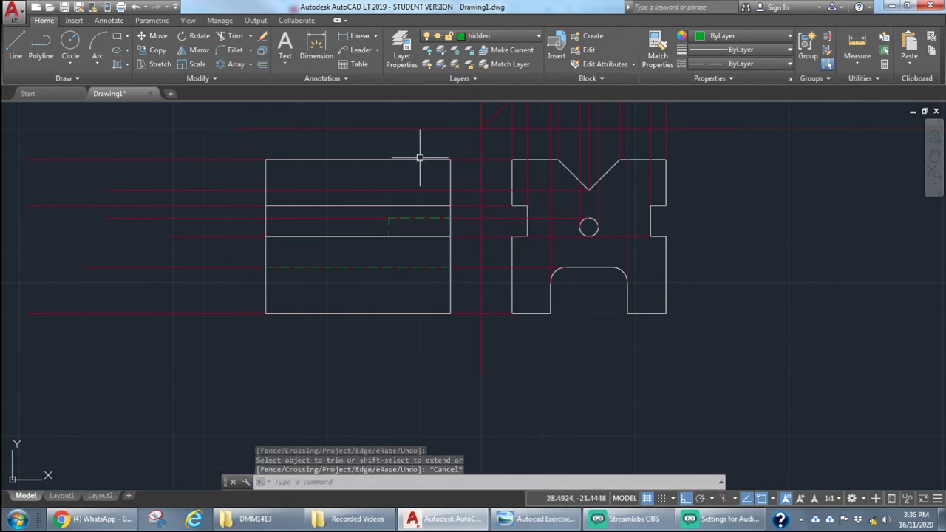
# Draw a 60-unit hidden line across the side view on the projection line of the V-groove's lowest point.
pyautogui.click(15, 46)
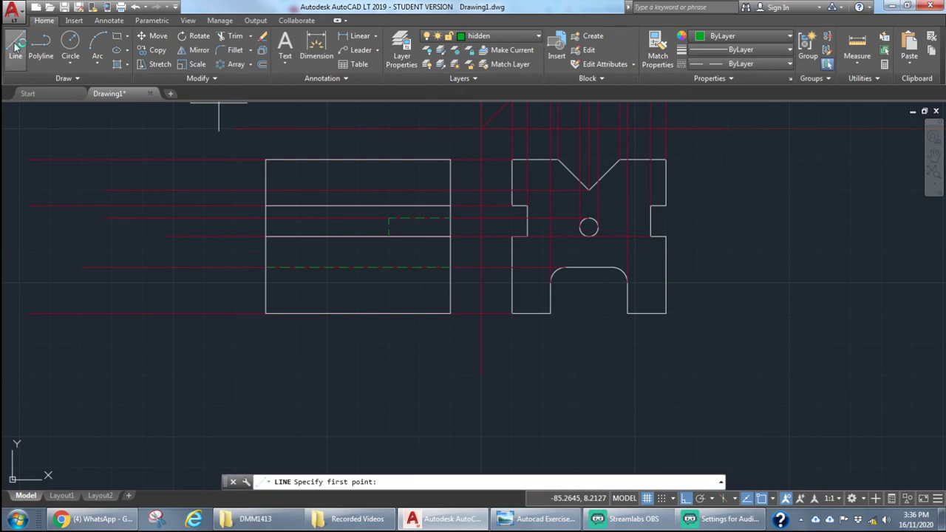
pyautogui.click(452, 189)
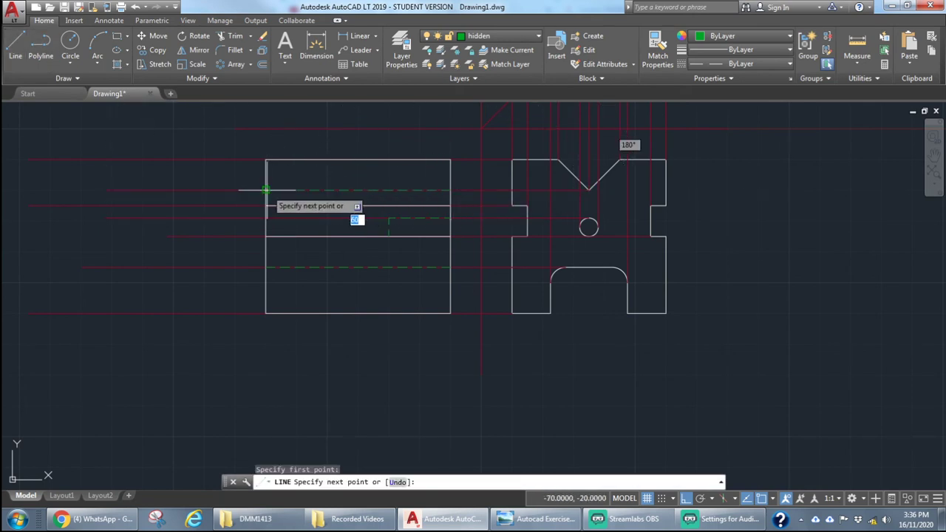
pyautogui.click(266, 191)
pyautogui.press('Escape')
# On layer 0, draw a vertical line above the side view's left edge, from the lowest upper projection line up past the highest one.
pyautogui.scroll(1, 281, 241)
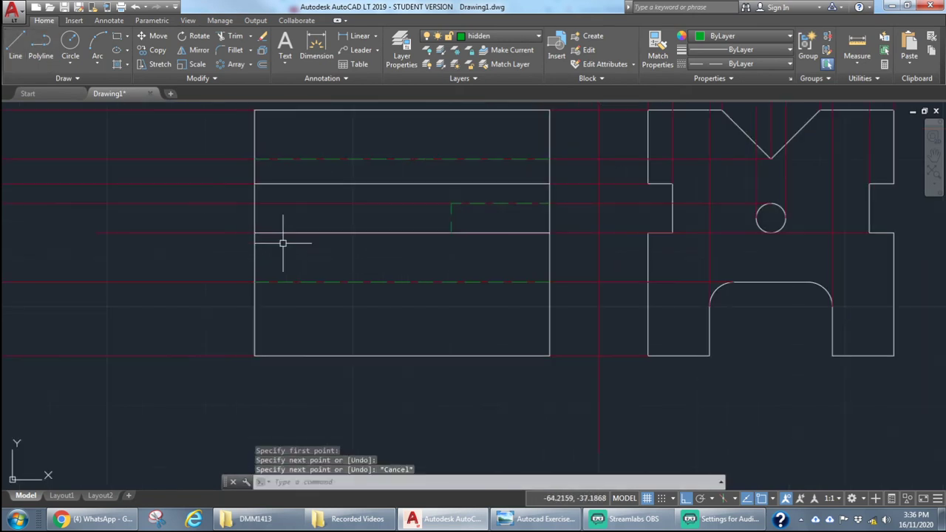
pyautogui.scroll(-5, 285, 242)
pyautogui.scroll(4, 252, 185)
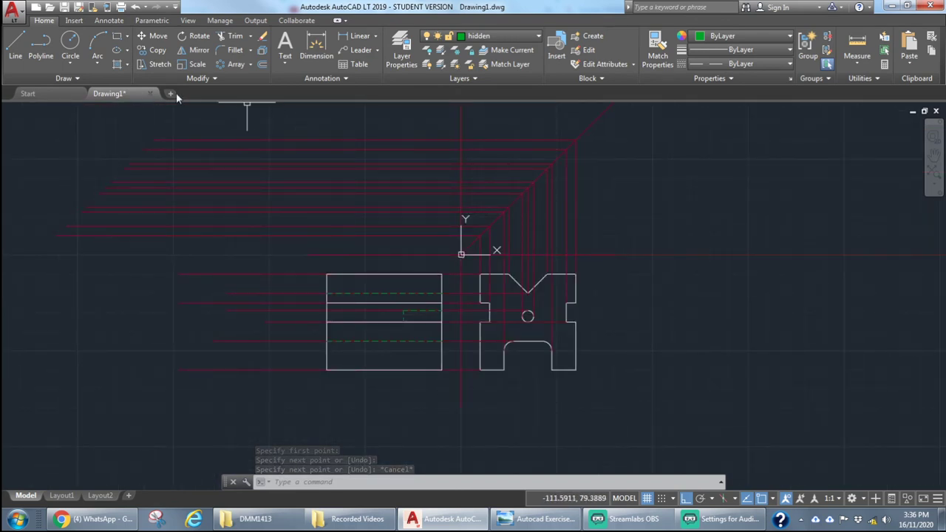
pyautogui.click(484, 35)
pyautogui.click(486, 49)
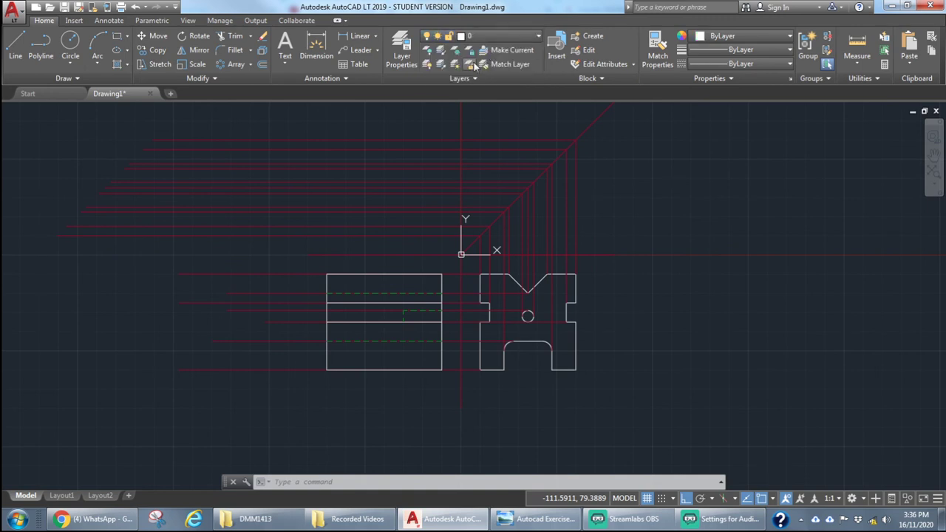
pyautogui.click(16, 45)
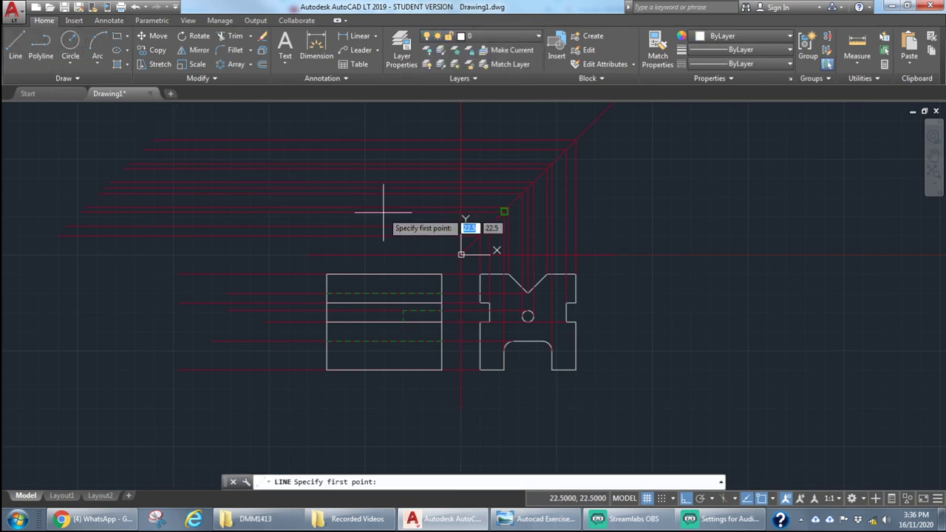
pyautogui.click(326, 236)
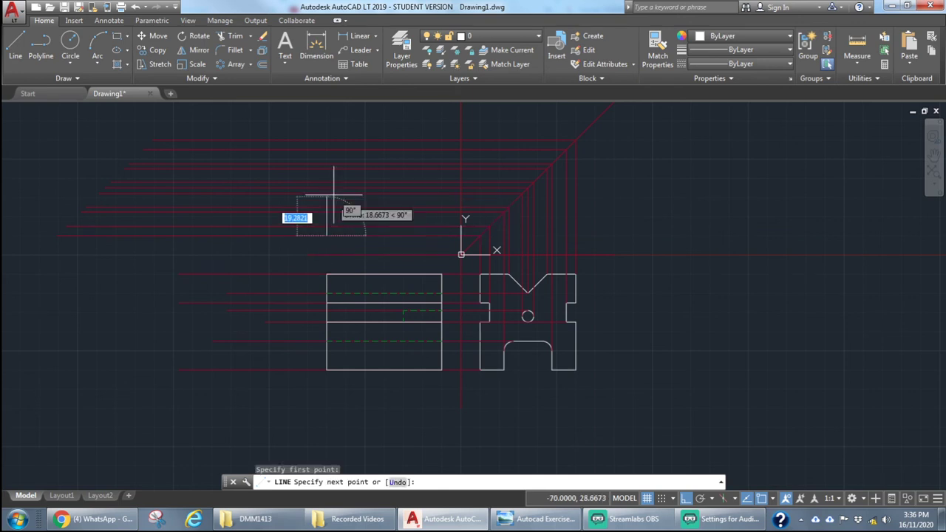
pyautogui.click(329, 127)
pyautogui.press('Escape')
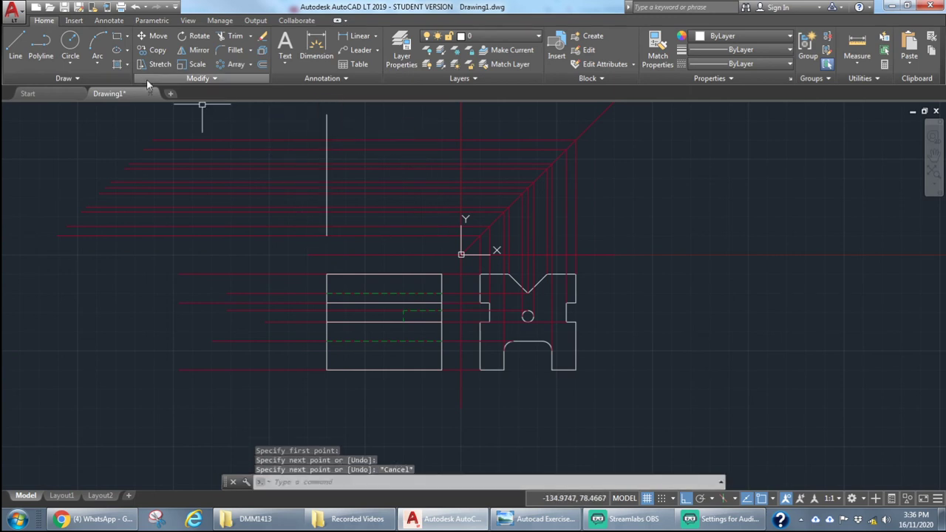
# Draw the upper view's 60-unit top edge along the highest projection line and its right edge down past the lowest projection line.
pyautogui.click(16, 48)
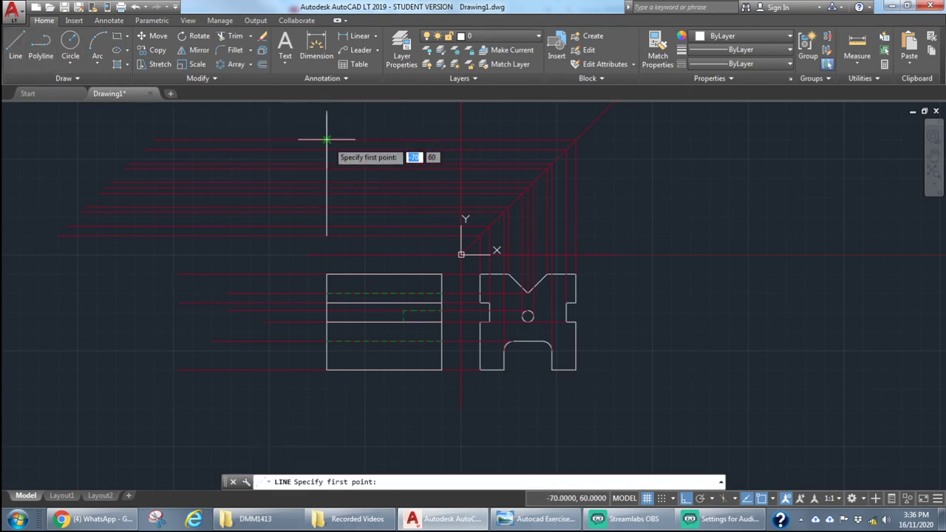
pyautogui.click(328, 115)
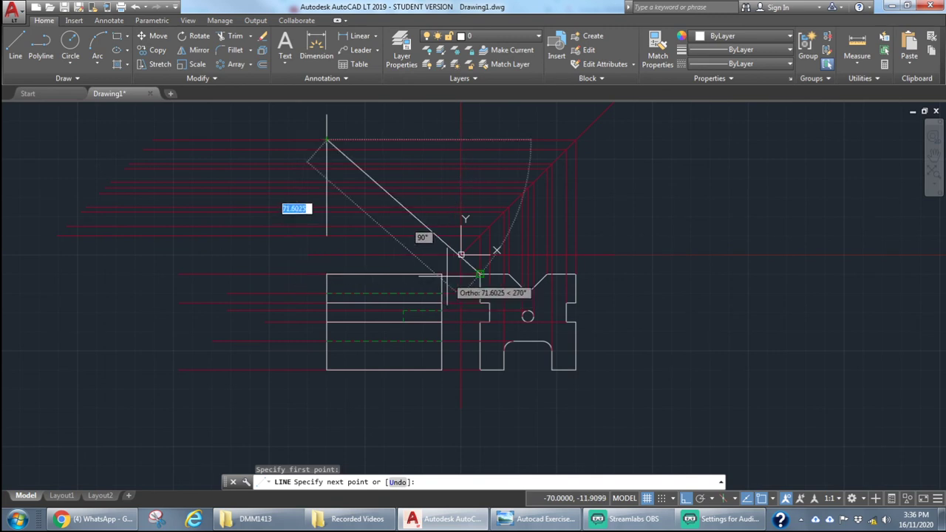
pyautogui.click(442, 139)
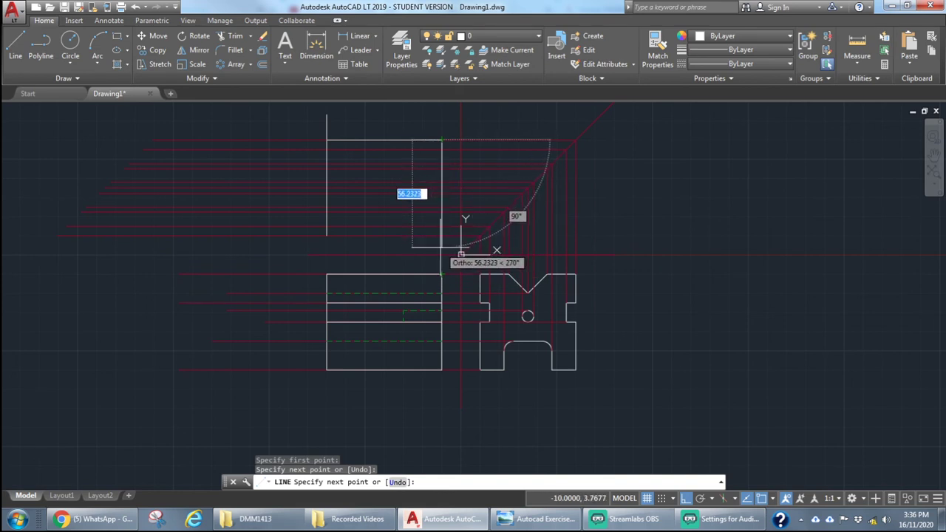
pyautogui.click(442, 249)
pyautogui.press('Escape')
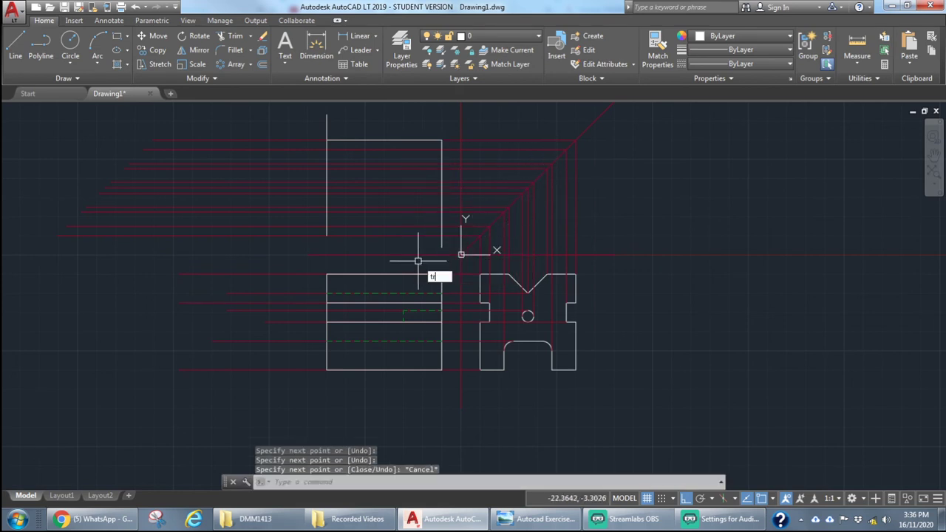
# Trim the upper view's right edge where it overhangs below the lowest upper projection line.
pyautogui.press('Return')
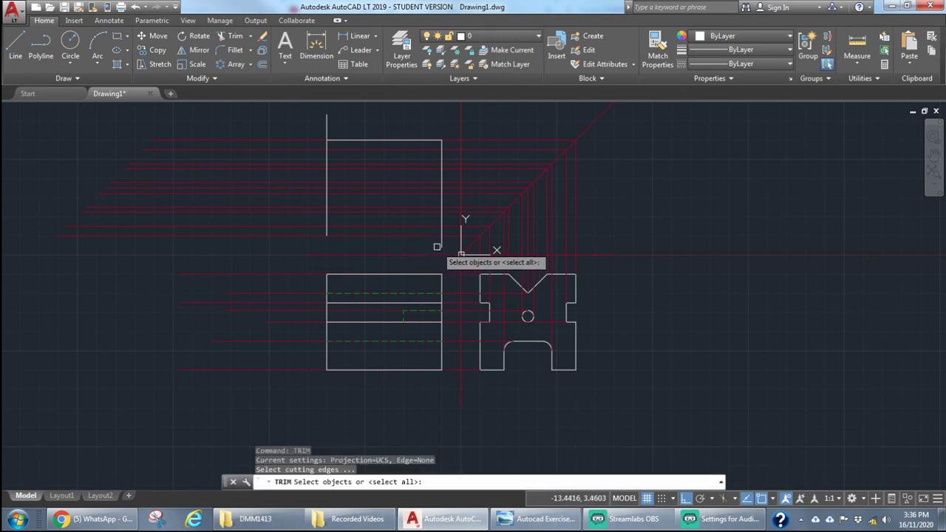
pyautogui.click(442, 244)
pyautogui.click(427, 236)
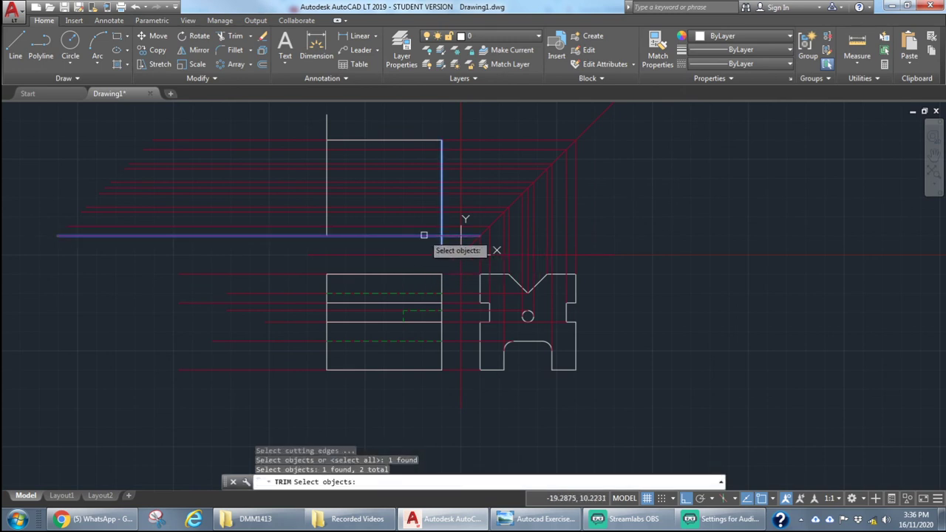
pyautogui.press('Return')
pyautogui.click(441, 245)
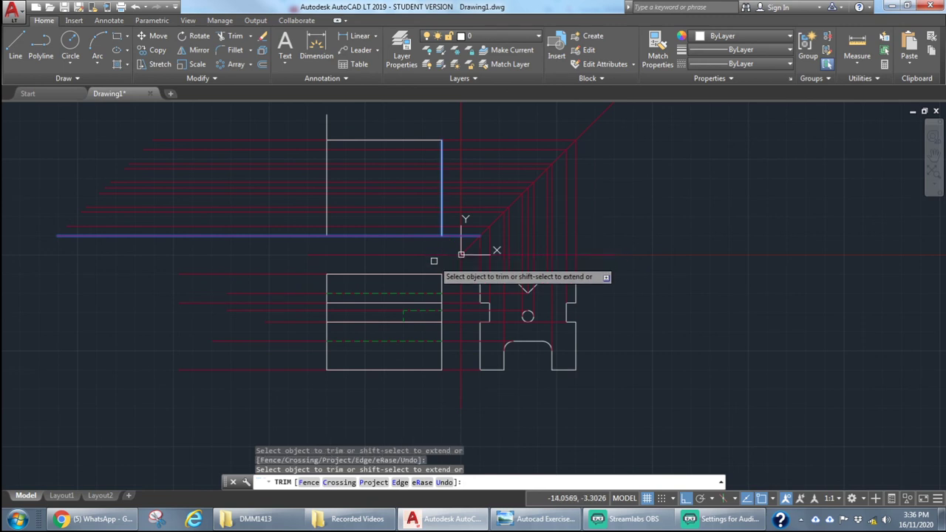
pyautogui.press('Escape')
# Draw the upper view's 60-unit bottom edge along the lowest projection line between its left and right edges.
pyautogui.click(22, 37)
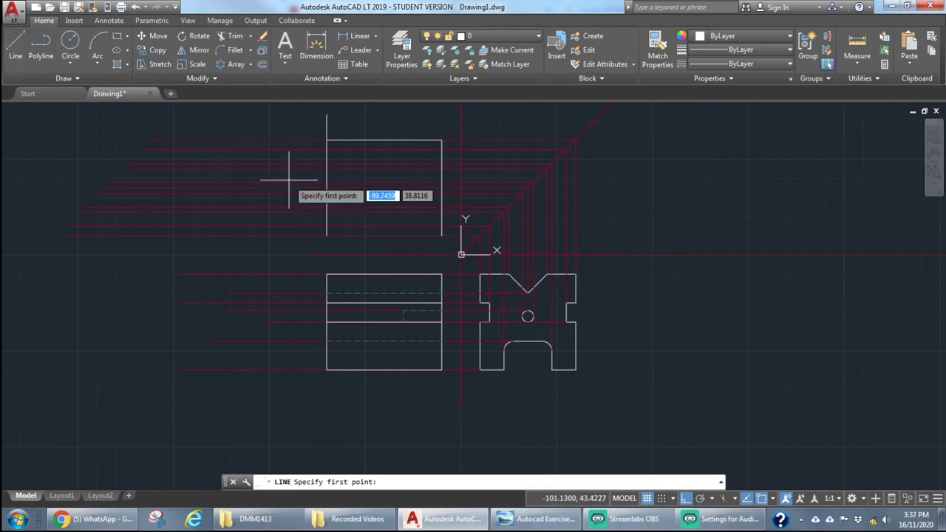
pyautogui.click(327, 235)
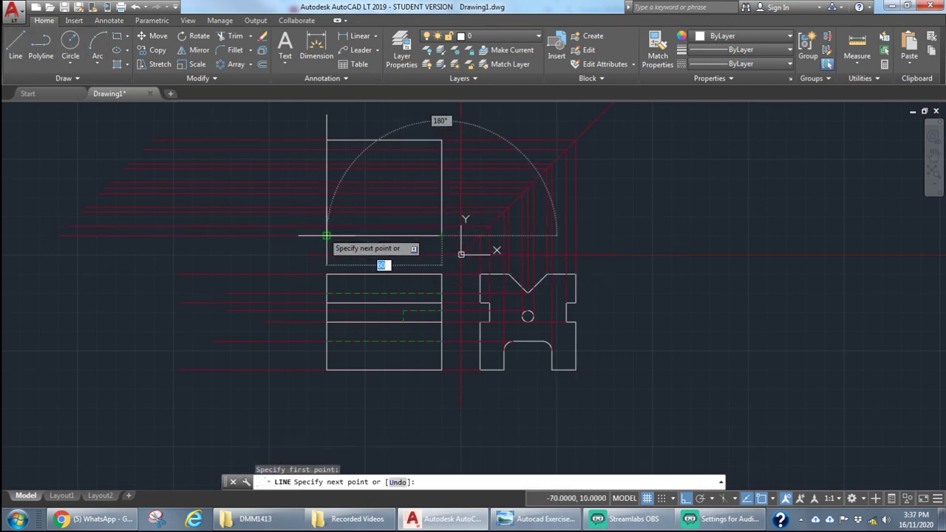
pyautogui.press('Escape')
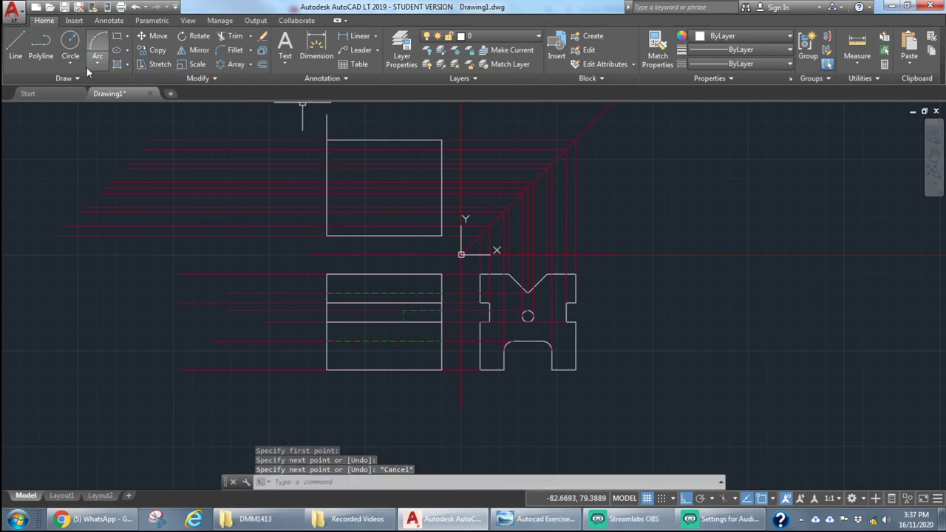
# Trim the upper view's left edge where it overhangs above the top edge.
pyautogui.click(231, 35)
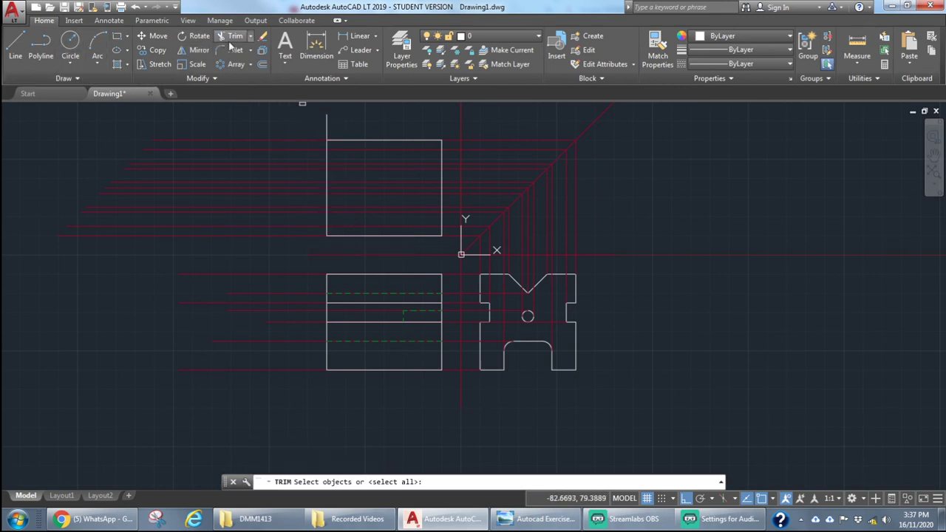
pyautogui.click(326, 120)
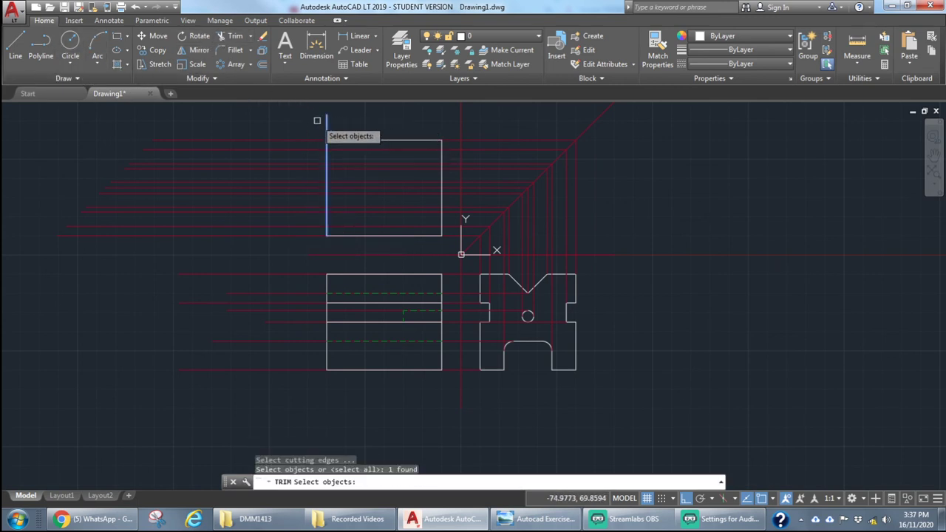
pyautogui.press('Return')
pyautogui.click(328, 121)
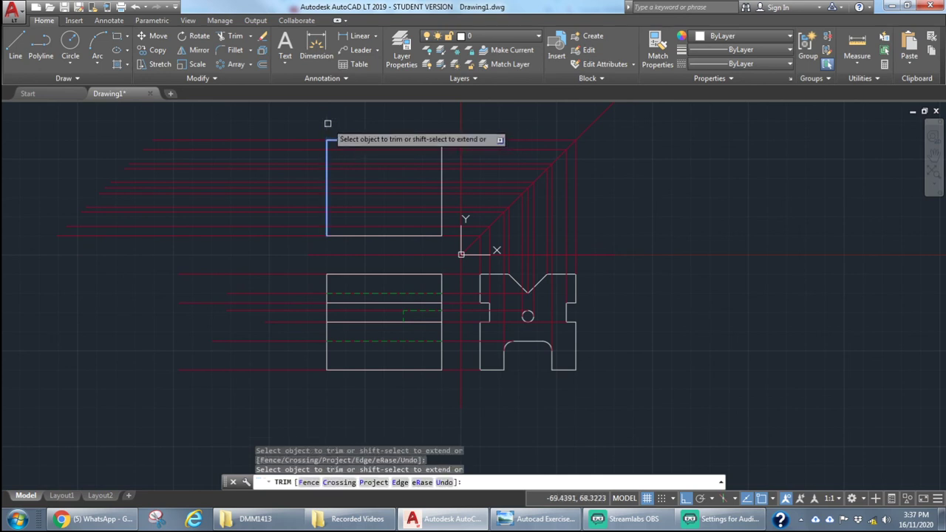
pyautogui.press('Escape')
# Check the exercise image and draw a line across the upper view on the projection line of the V-groove's left upper corner.
pyautogui.scroll(2, 315, 122)
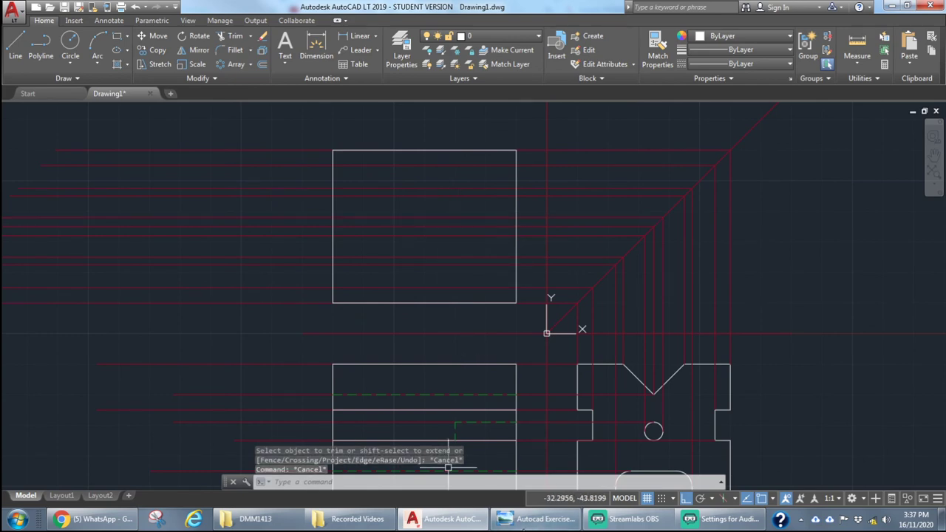
pyautogui.click(528, 523)
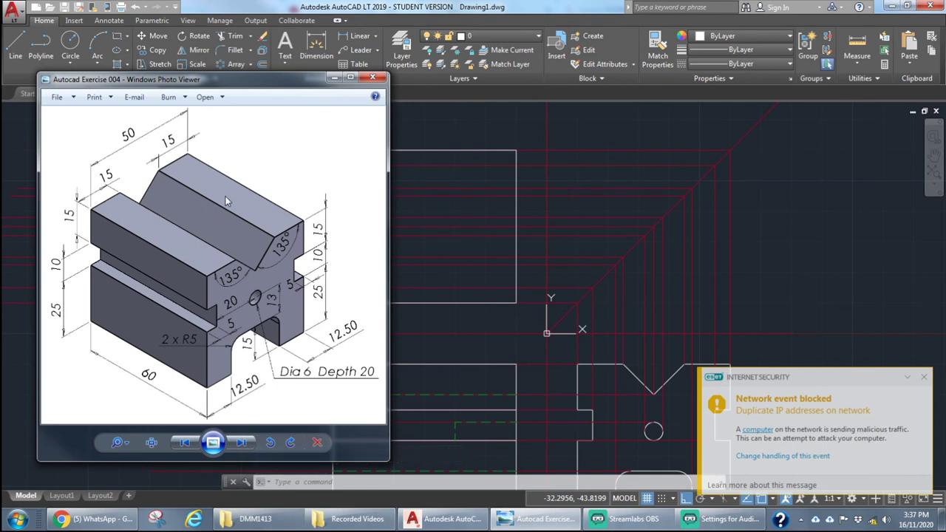
pyautogui.click(798, 259)
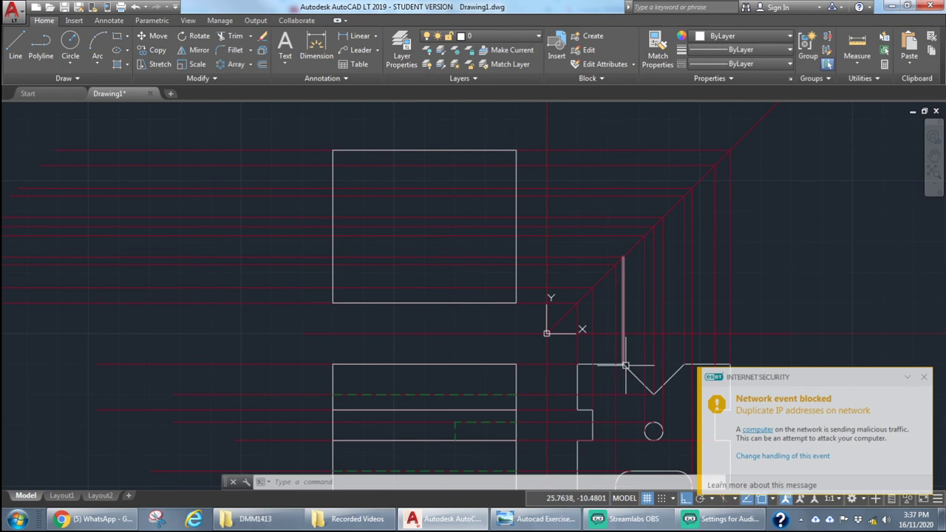
pyautogui.click(22, 55)
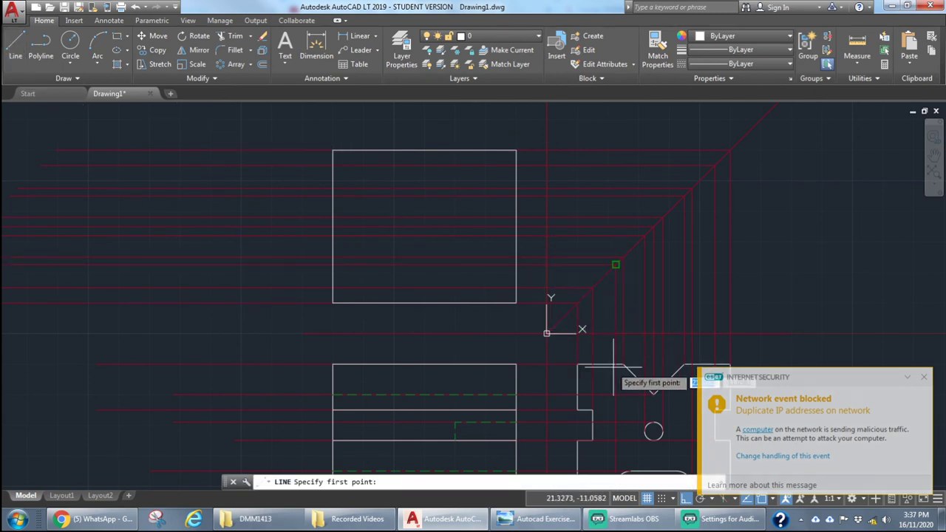
pyautogui.click(516, 257)
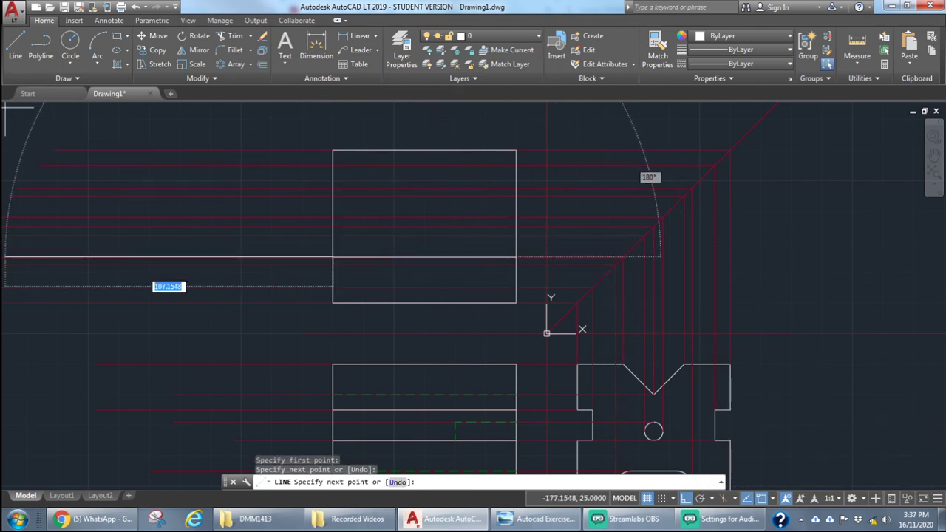
# Draw lines across the upper view on the projection lines of the V-groove's lowest point and its right upper corner.
pyautogui.click(14, 41)
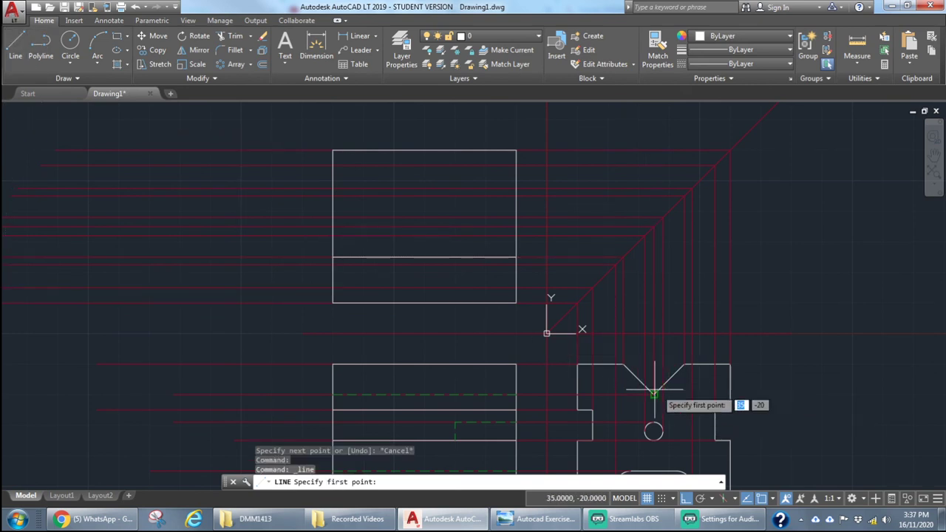
pyautogui.click(516, 227)
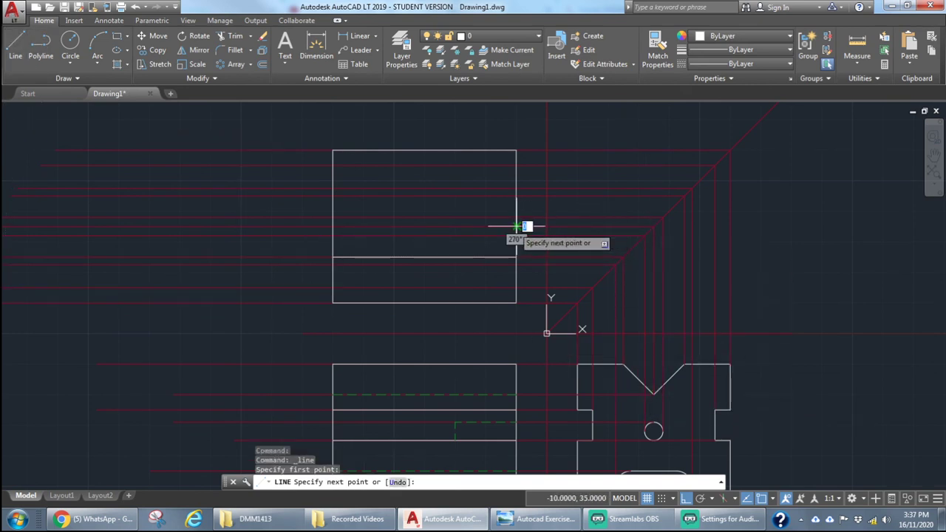
pyautogui.click(332, 226)
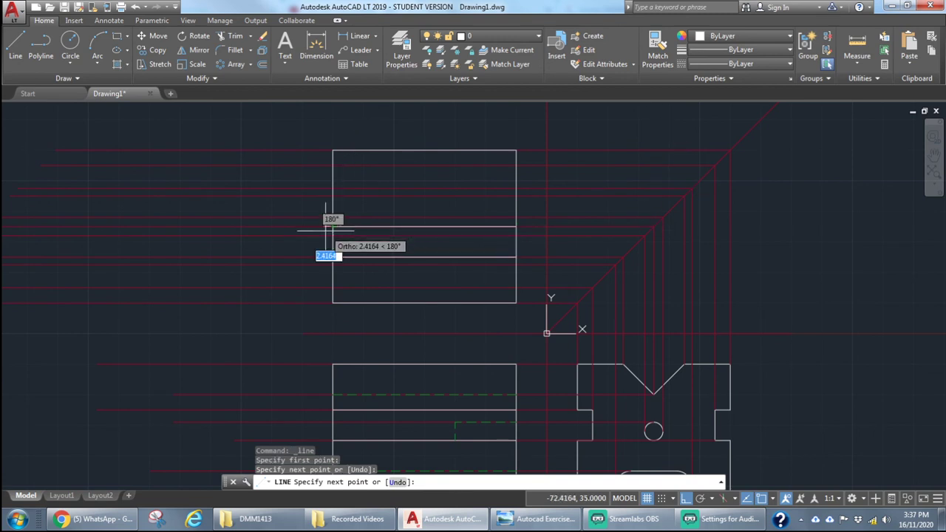
pyautogui.click(10, 51)
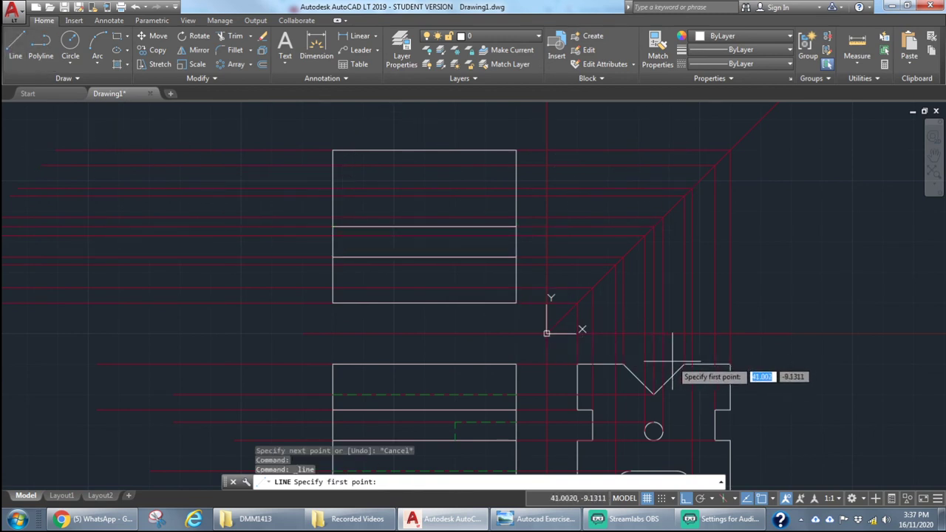
pyautogui.click(517, 195)
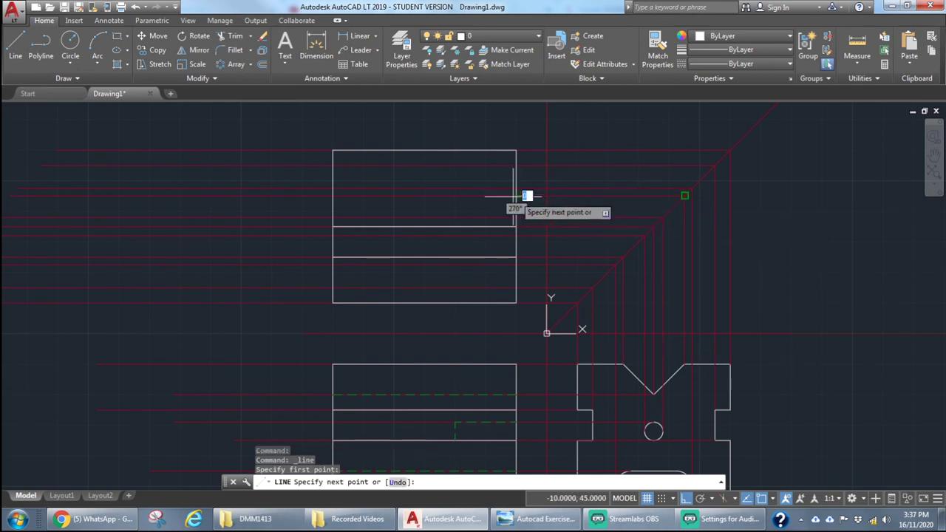
pyautogui.click(334, 195)
pyautogui.press('Escape')
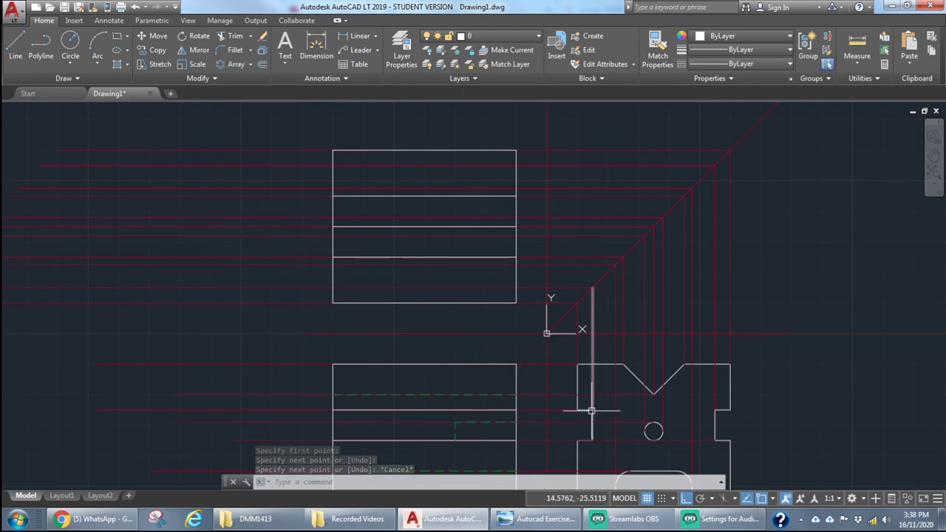
# On the hidden layer, draw a line across the upper view on the projection line of the bottom slot's left side.
pyautogui.scroll(2, 613, 433)
pyautogui.scroll(-4, 615, 433)
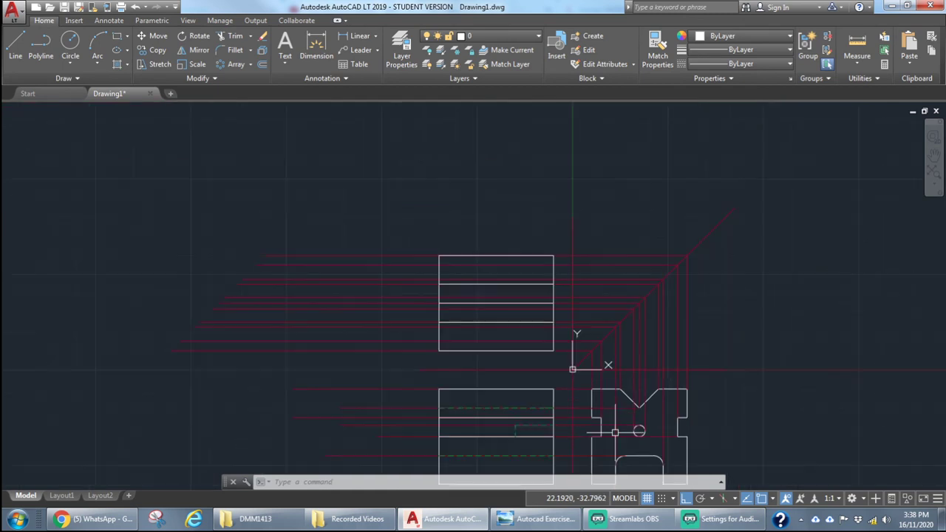
pyautogui.scroll(2, 615, 454)
pyautogui.scroll(3, 602, 407)
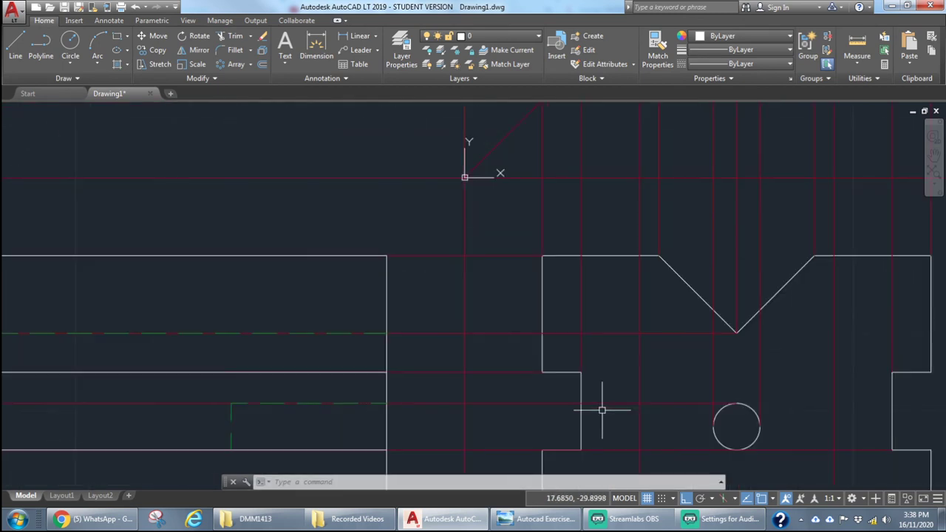
pyautogui.scroll(-6, 606, 402)
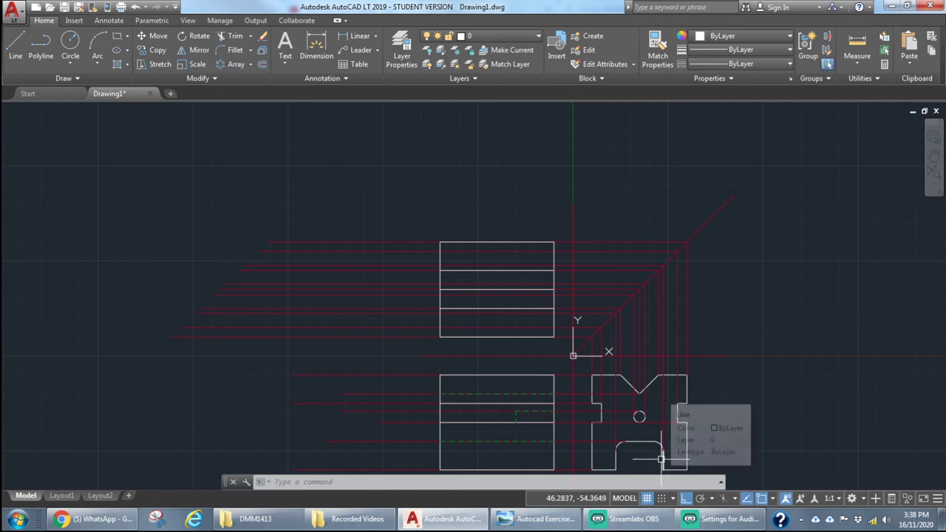
pyautogui.click(15, 48)
pyautogui.click(503, 36)
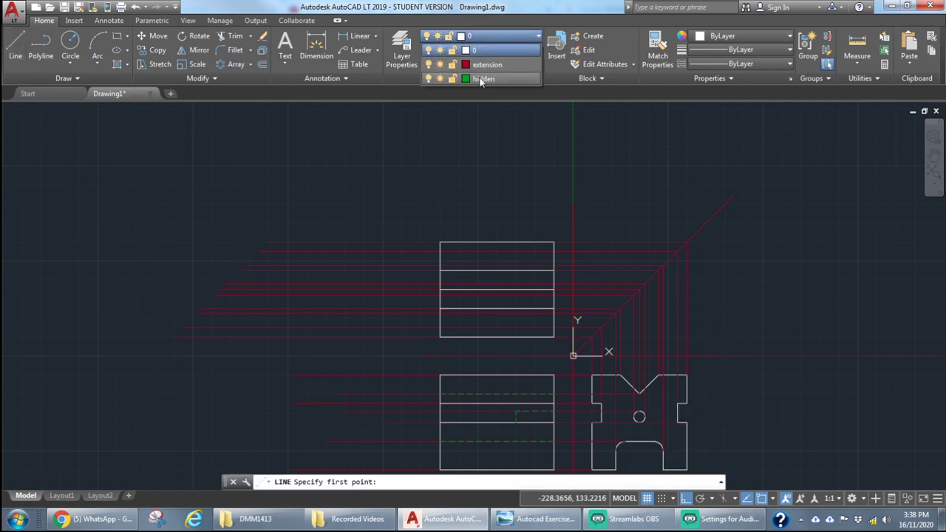
pyautogui.click(482, 79)
pyautogui.click(15, 48)
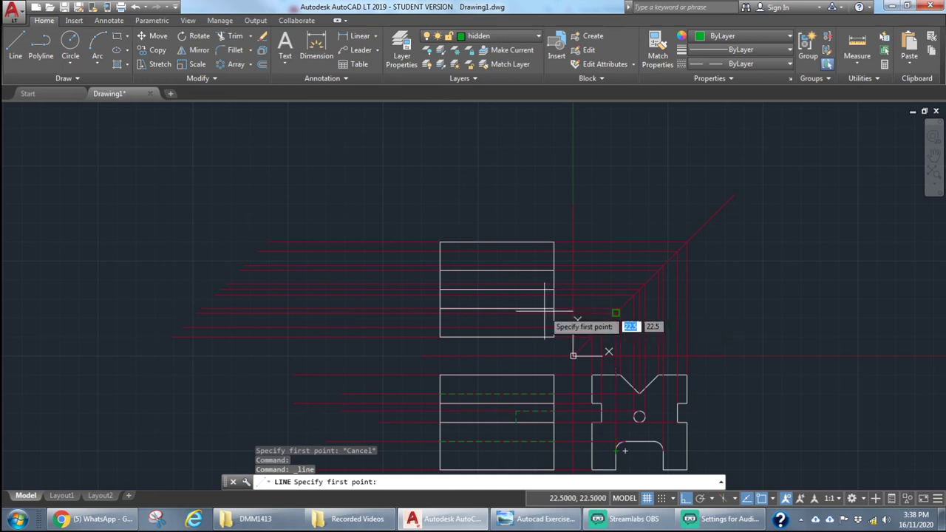
pyautogui.click(555, 313)
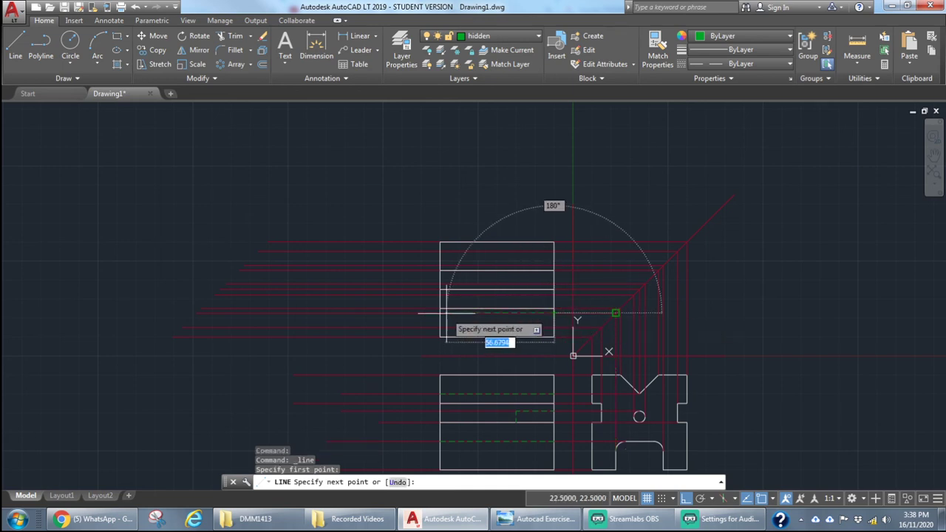
# Draw a hidden line across the upper view on the projection line of the left side groove's inner face.
pyautogui.click(16, 45)
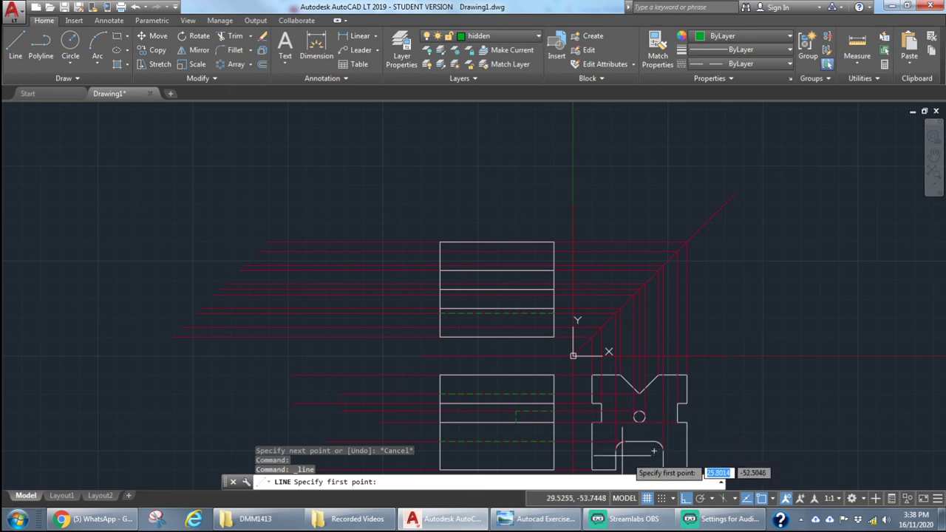
pyautogui.click(554, 328)
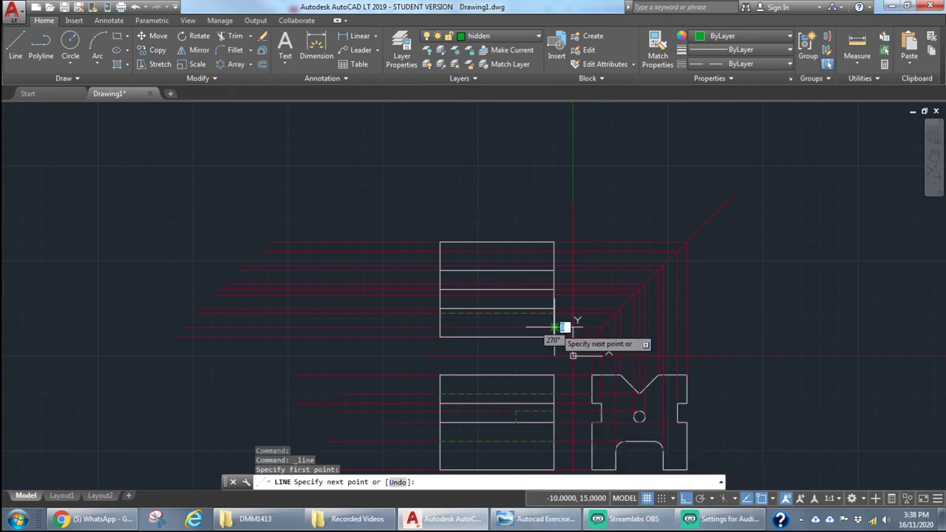
pyautogui.click(440, 328)
pyautogui.press('Escape')
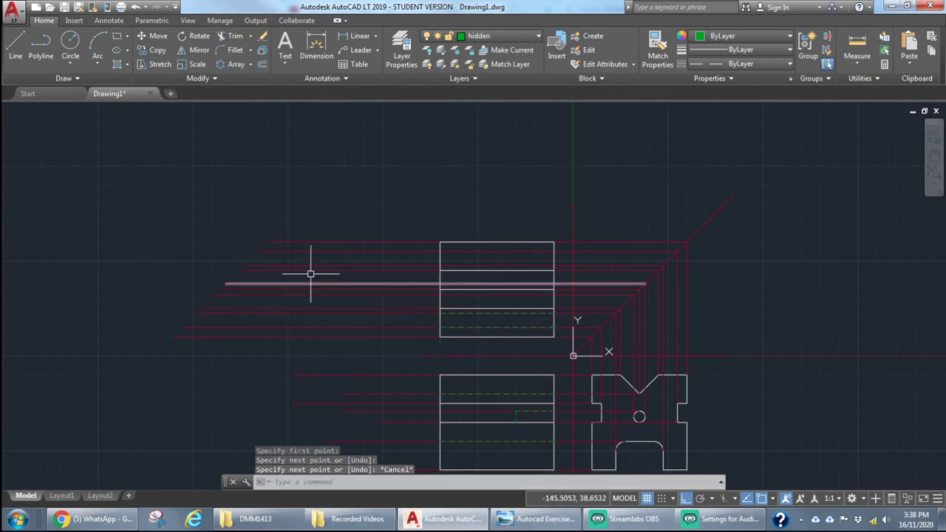
pyautogui.scroll(3, 273, 230)
pyautogui.scroll(-3, 290, 226)
pyautogui.scroll(5, 338, 332)
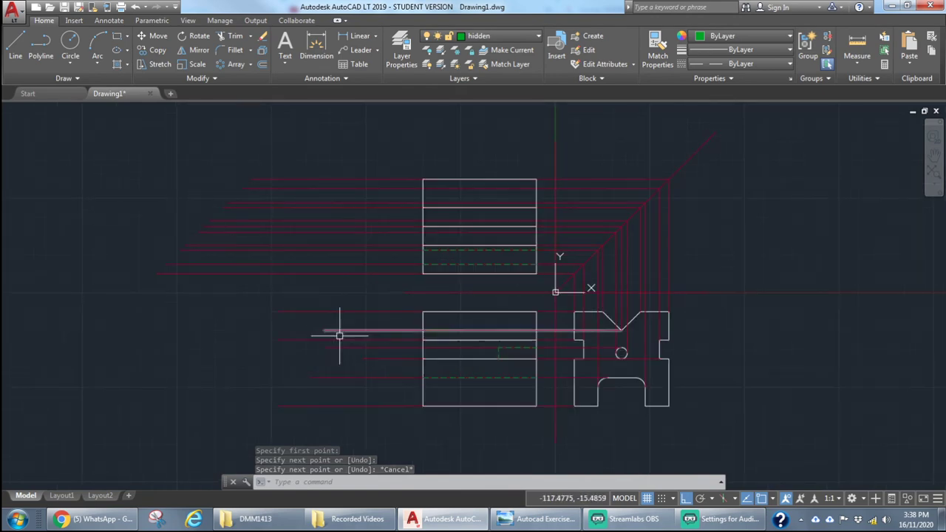
pyautogui.scroll(-3, 792, 264)
pyautogui.scroll(3, 858, 236)
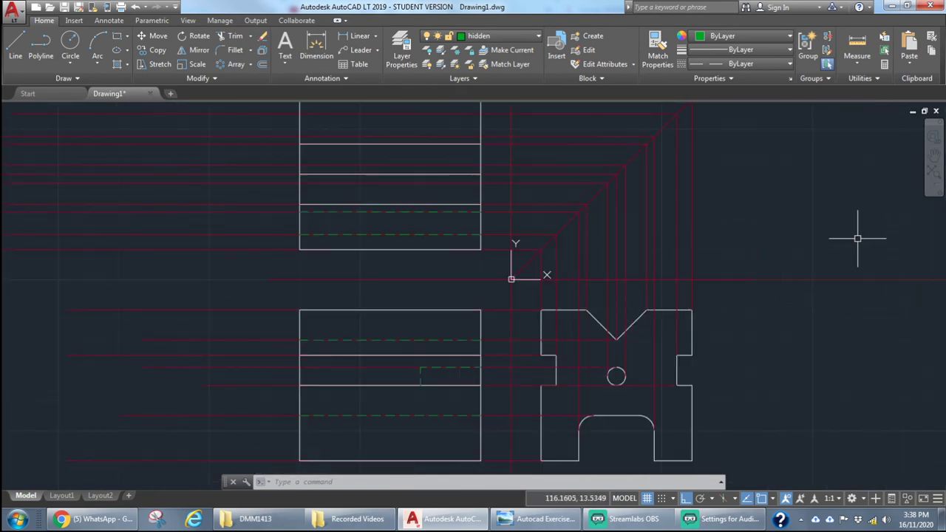
# Draw a hidden line across the upper view on the projection line of the bottom slot's right side.
pyautogui.scroll(-3, 845, 239)
pyautogui.scroll(3, 842, 241)
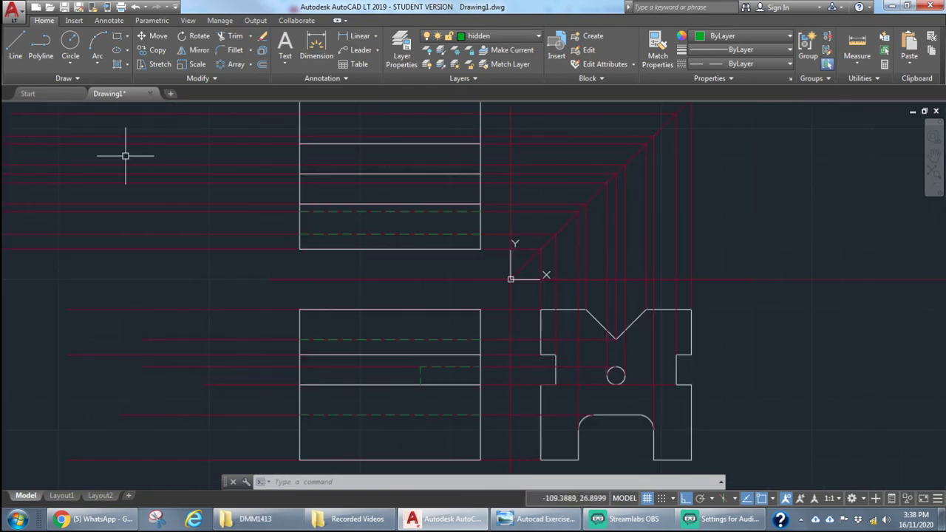
pyautogui.click(20, 43)
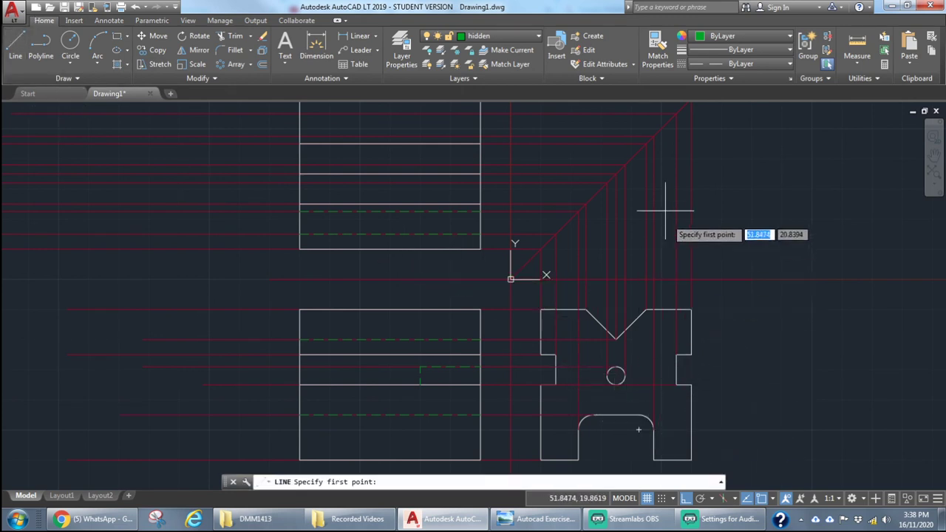
pyautogui.click(481, 136)
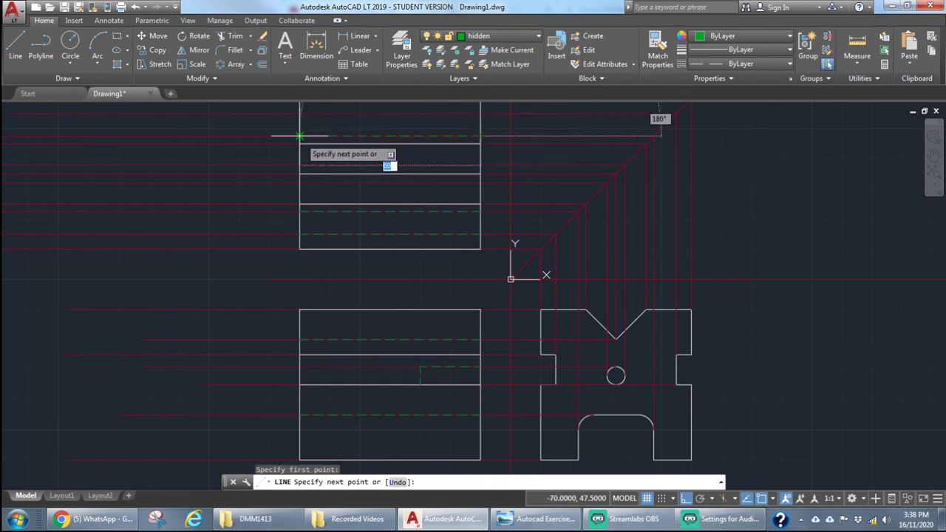
# Draw a hidden line across the upper view on the projection line of the right side groove's inner face.
pyautogui.click(15, 45)
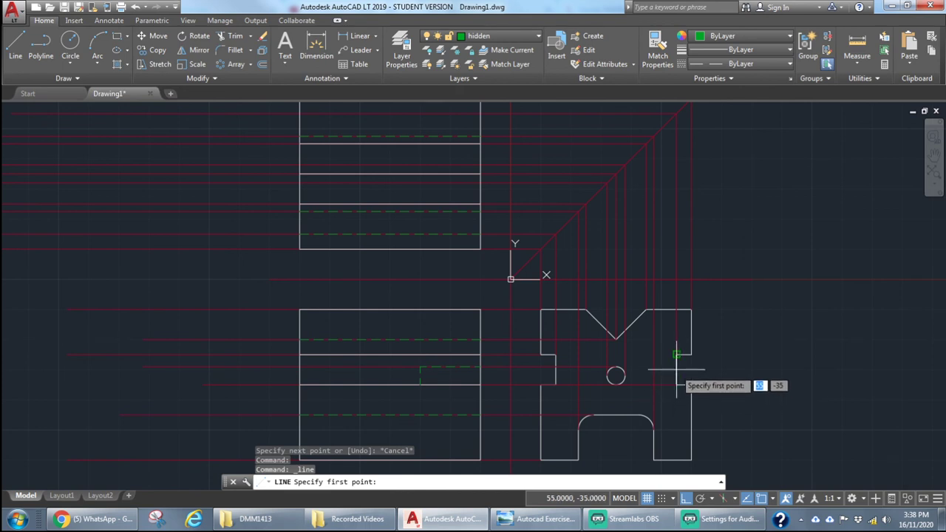
pyautogui.click(480, 113)
pyautogui.click(299, 113)
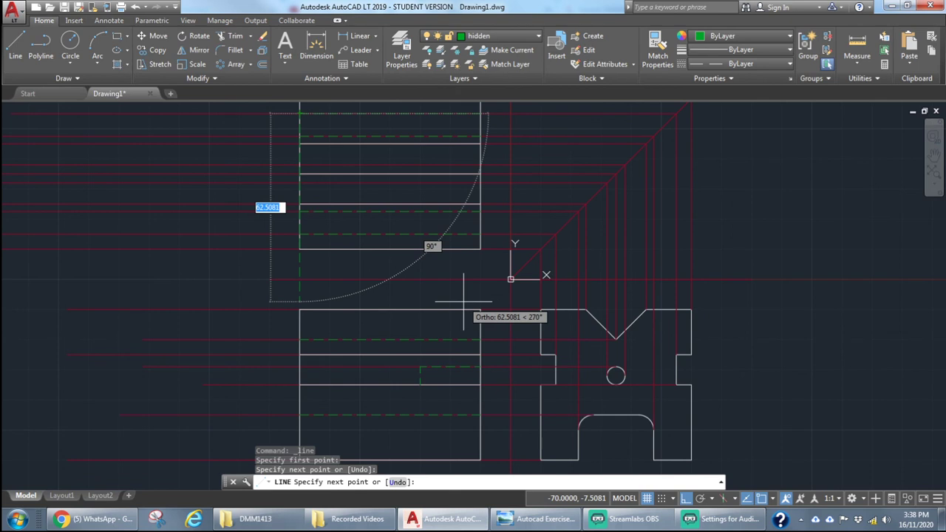
pyautogui.press('Escape')
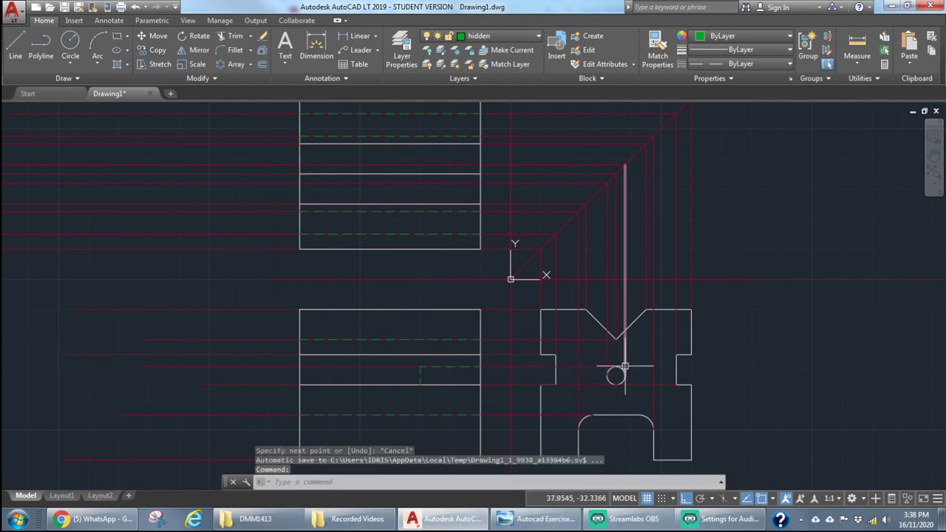
# Draw a 20-unit hidden line inward from the upper view's right edge on the projection line of the hole's left side.
pyautogui.click(16, 47)
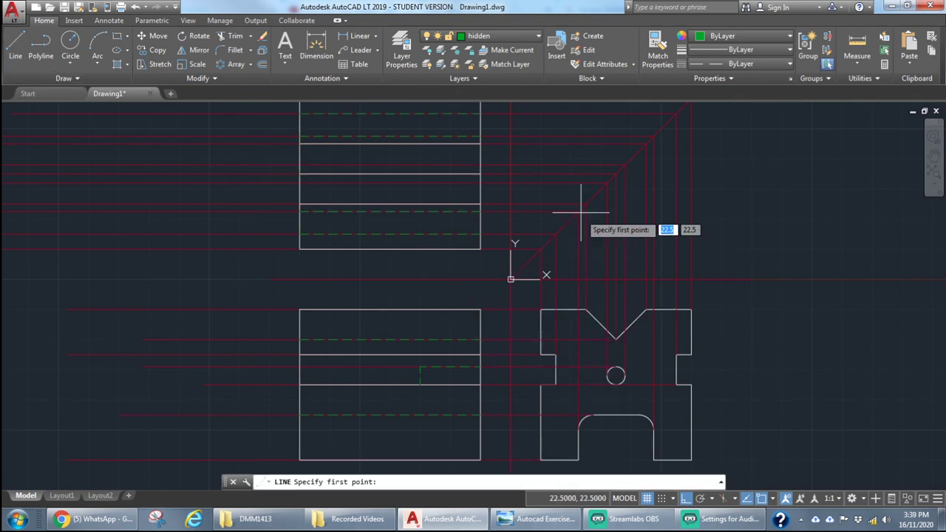
pyautogui.click(480, 182)
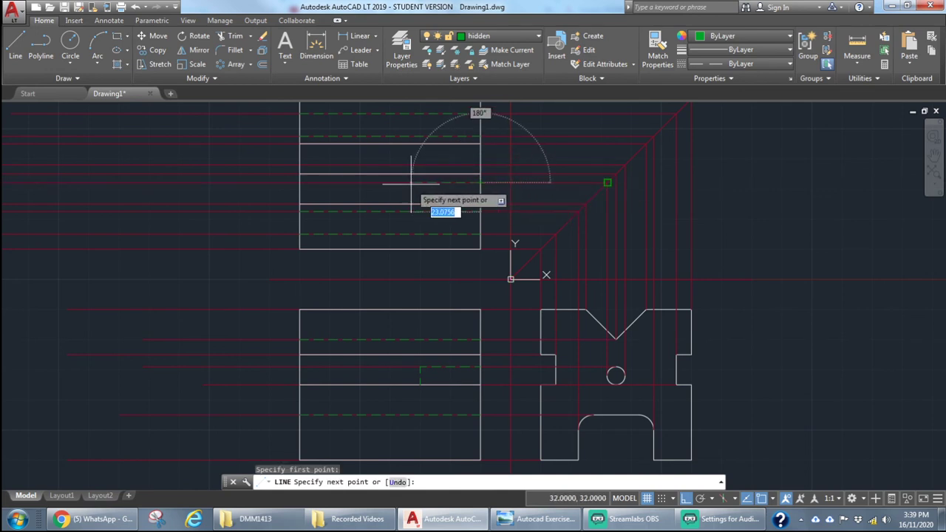
pyautogui.write('20')
pyautogui.press('Return')
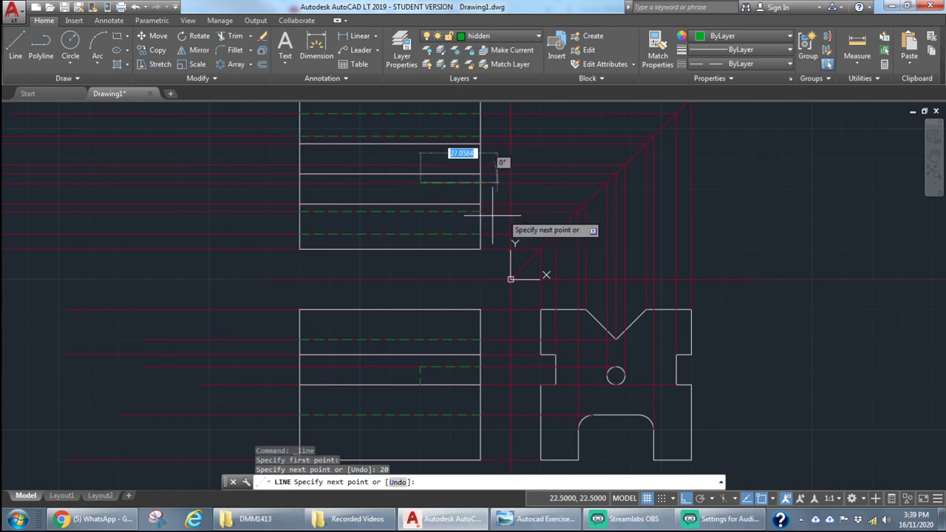
pyautogui.press('Escape')
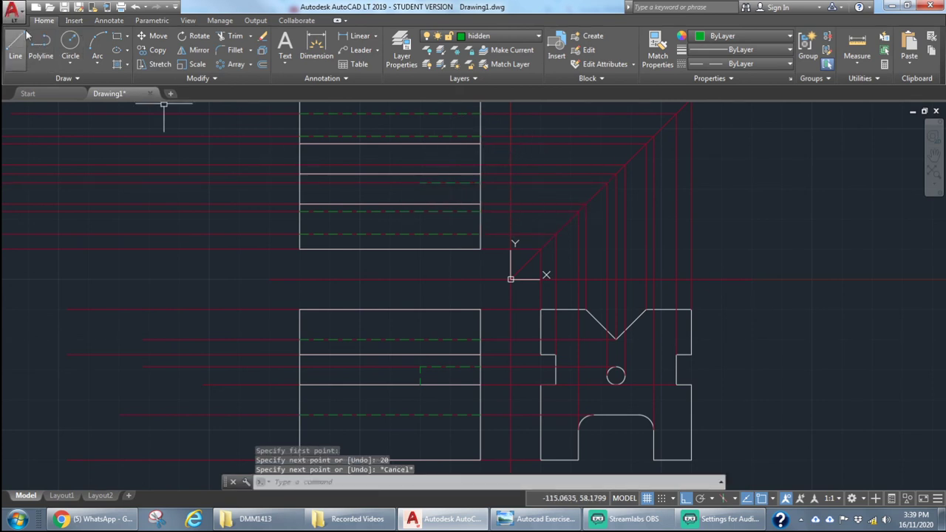
# Draw the hole's other 20-unit hidden line on its right side's projection line and close the hole's inner end in the upper view.
pyautogui.click(24, 38)
pyautogui.click(479, 164)
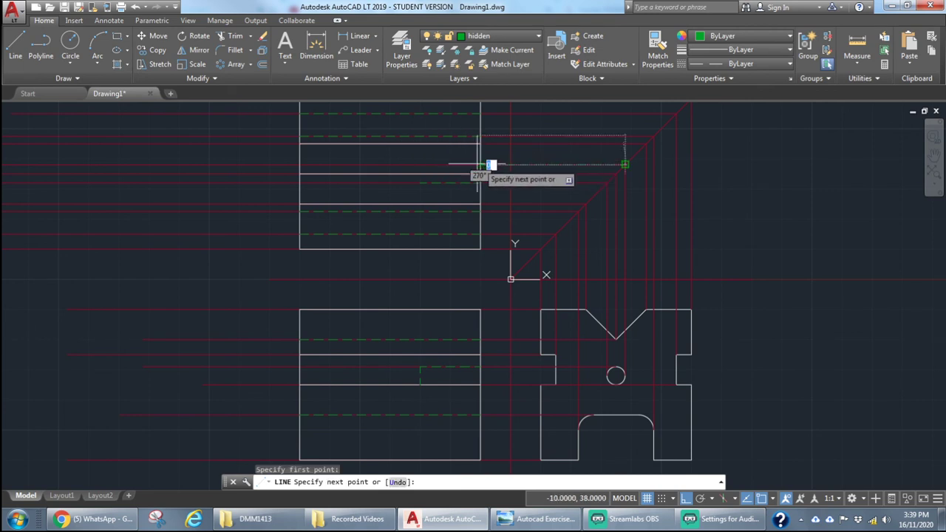
pyautogui.press('Return')
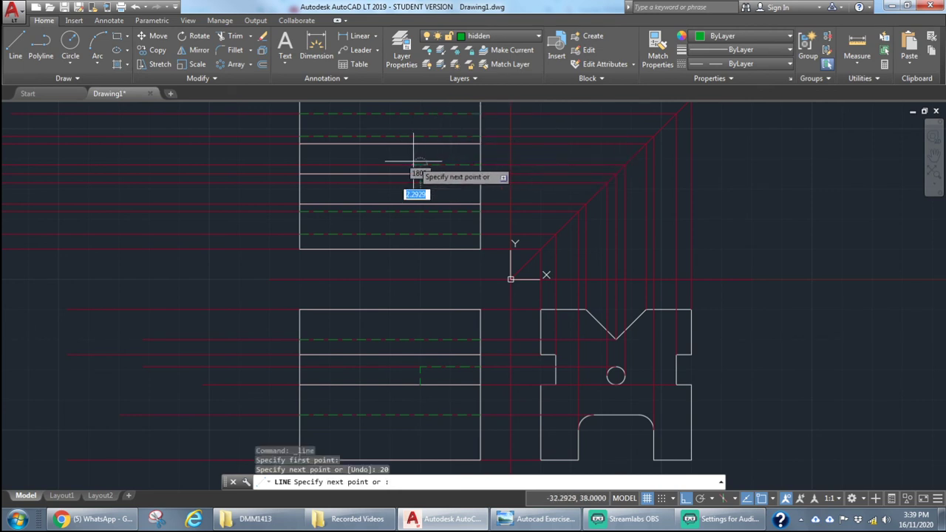
pyautogui.click(423, 184)
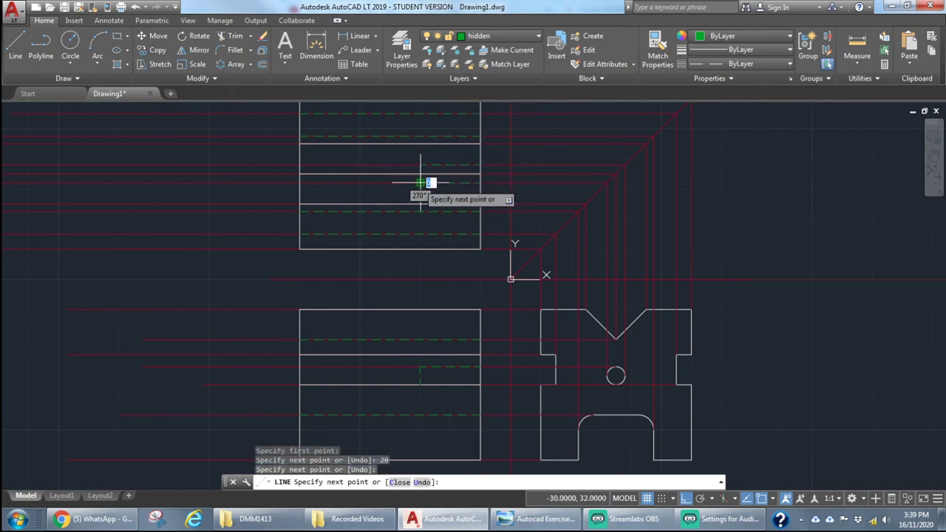
pyautogui.press('Escape')
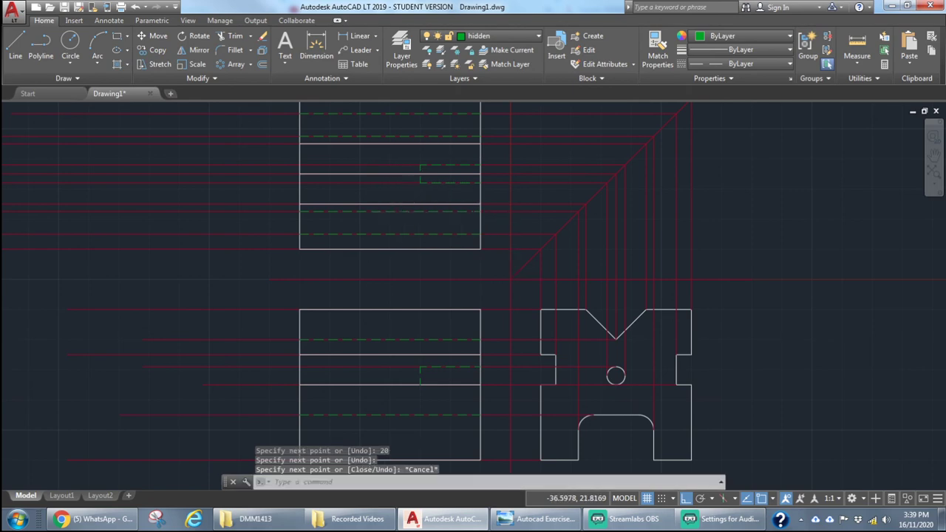
# Zoom to a window enclosing all three views to examine the completed projections.
pyautogui.scroll(-2, 461, 214)
pyautogui.scroll(2, 461, 214)
pyautogui.scroll(-2, 460, 214)
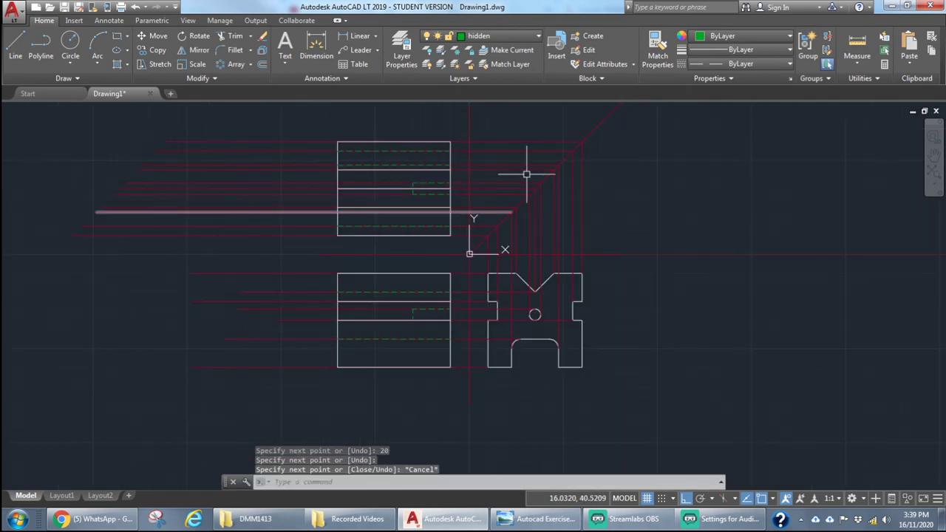
pyautogui.scroll(2, 532, 172)
pyautogui.scroll(-2, 532, 185)
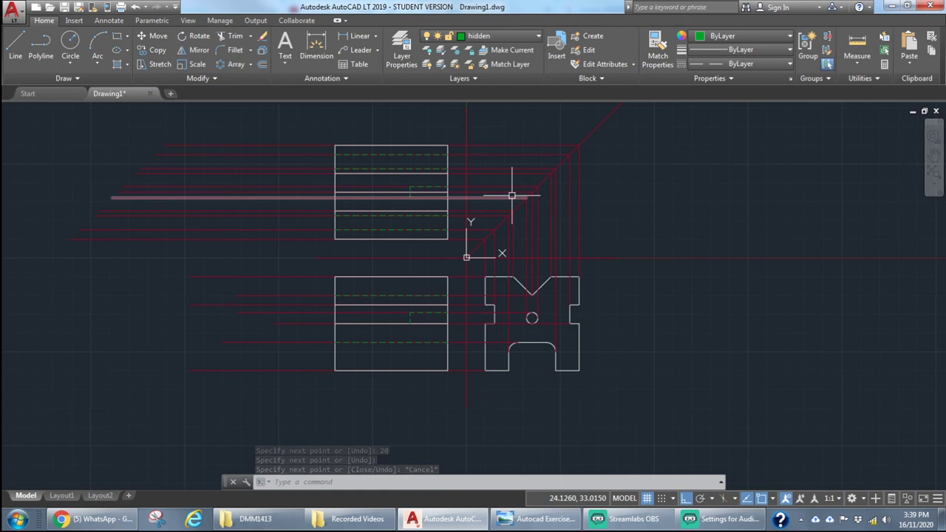
pyautogui.write('z')
pyautogui.press('Return')
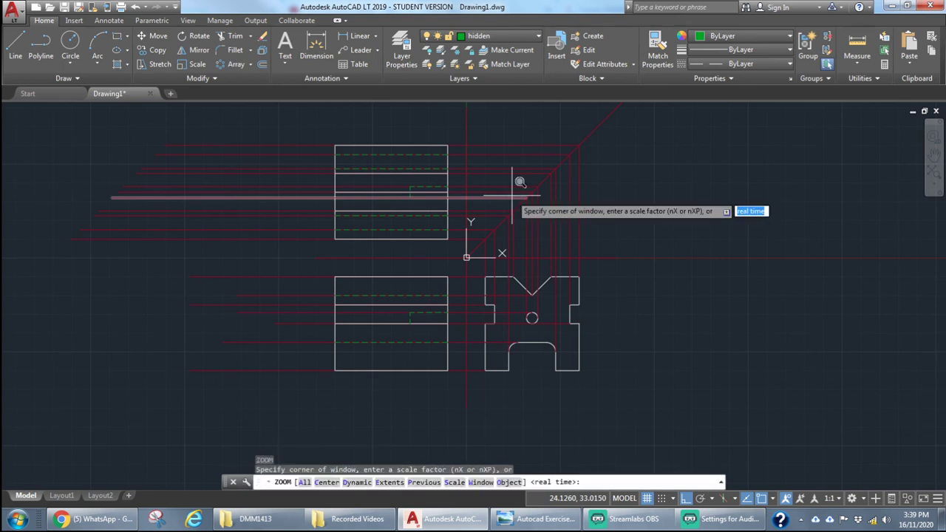
pyautogui.click(329, 138)
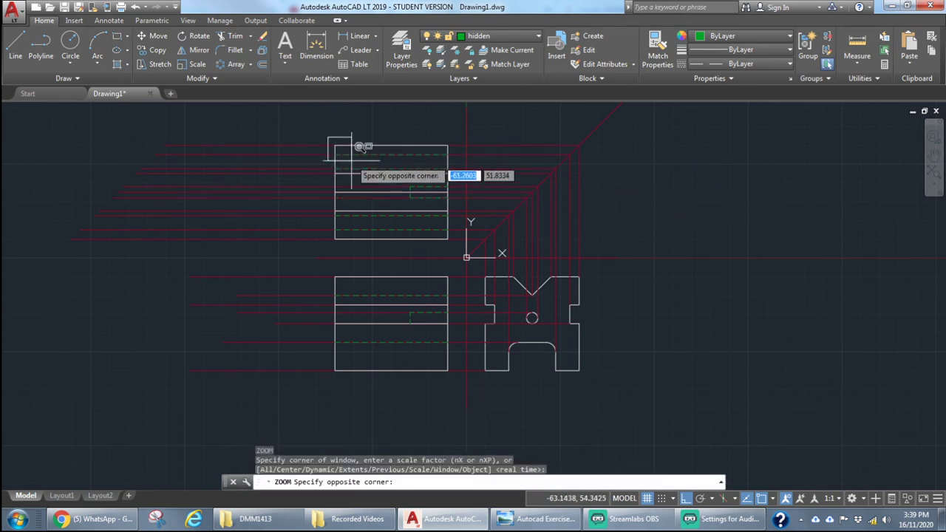
pyautogui.click(586, 375)
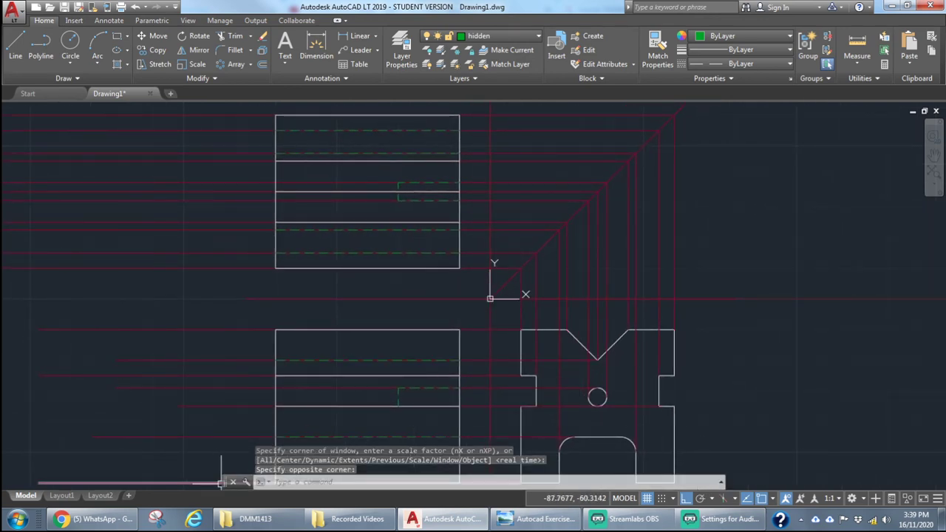
# Move the command line clear of the views and turn off the extension layer to hide the projection lines.
pyautogui.moveTo(225, 483); pyautogui.dragTo(691, 477)
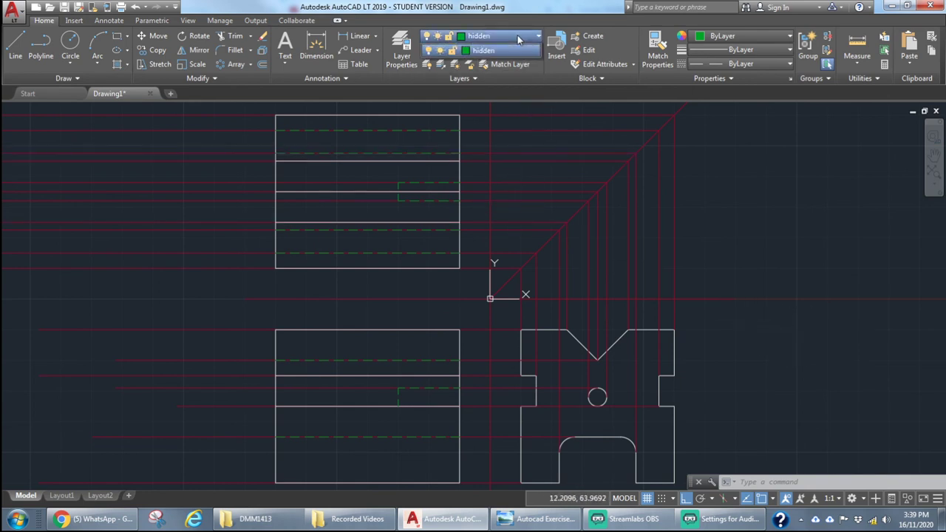
pyautogui.click(462, 37)
pyautogui.click(429, 65)
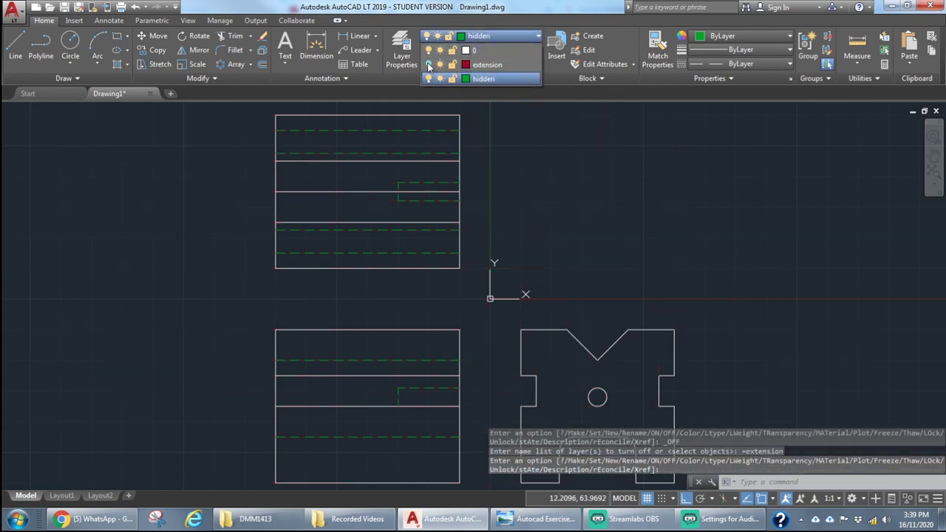
pyautogui.click(768, 225)
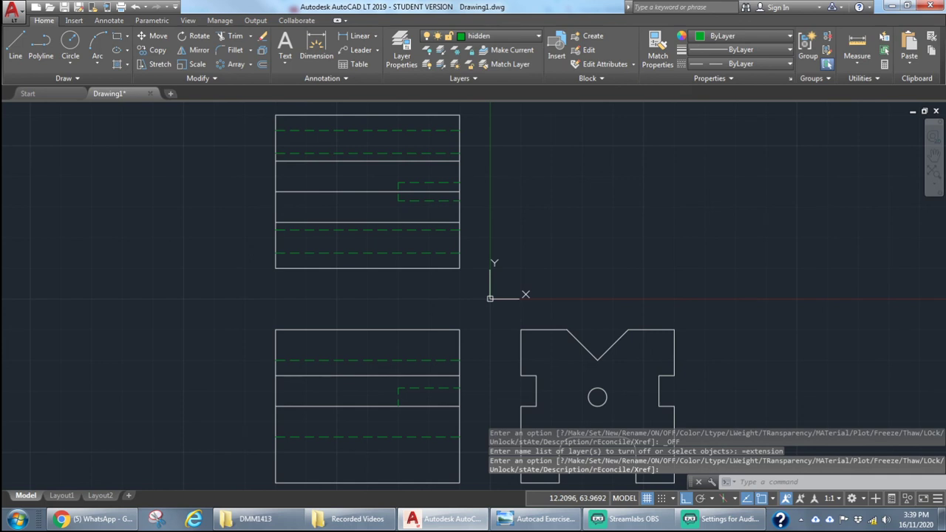
pyautogui.scroll(3, 597, 239)
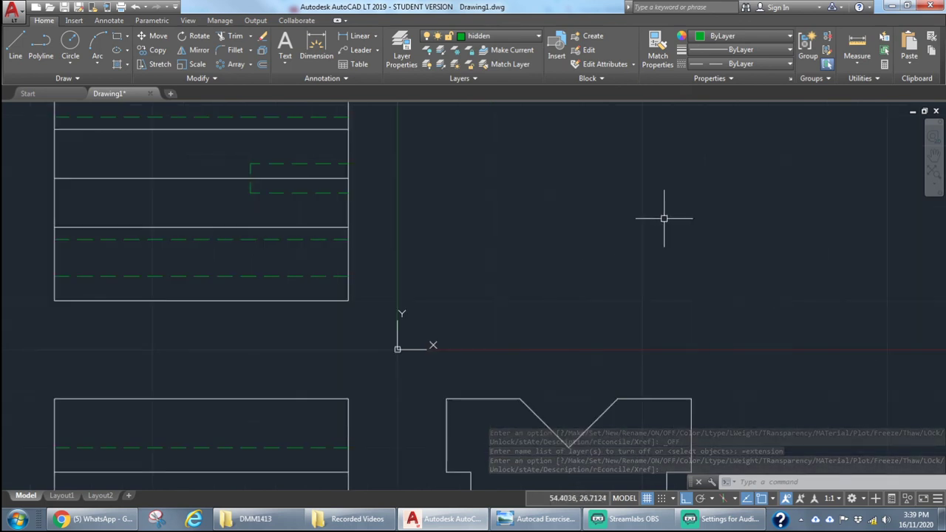
pyautogui.scroll(-3, 667, 222)
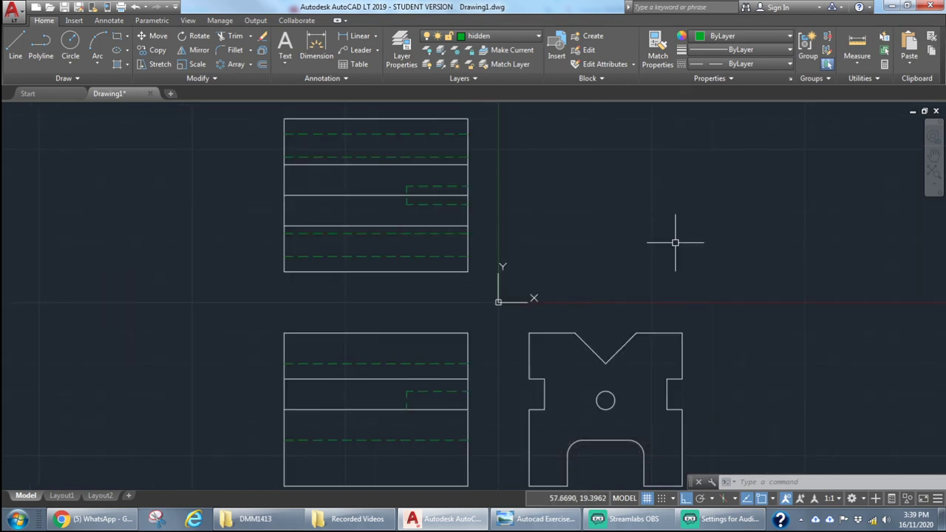